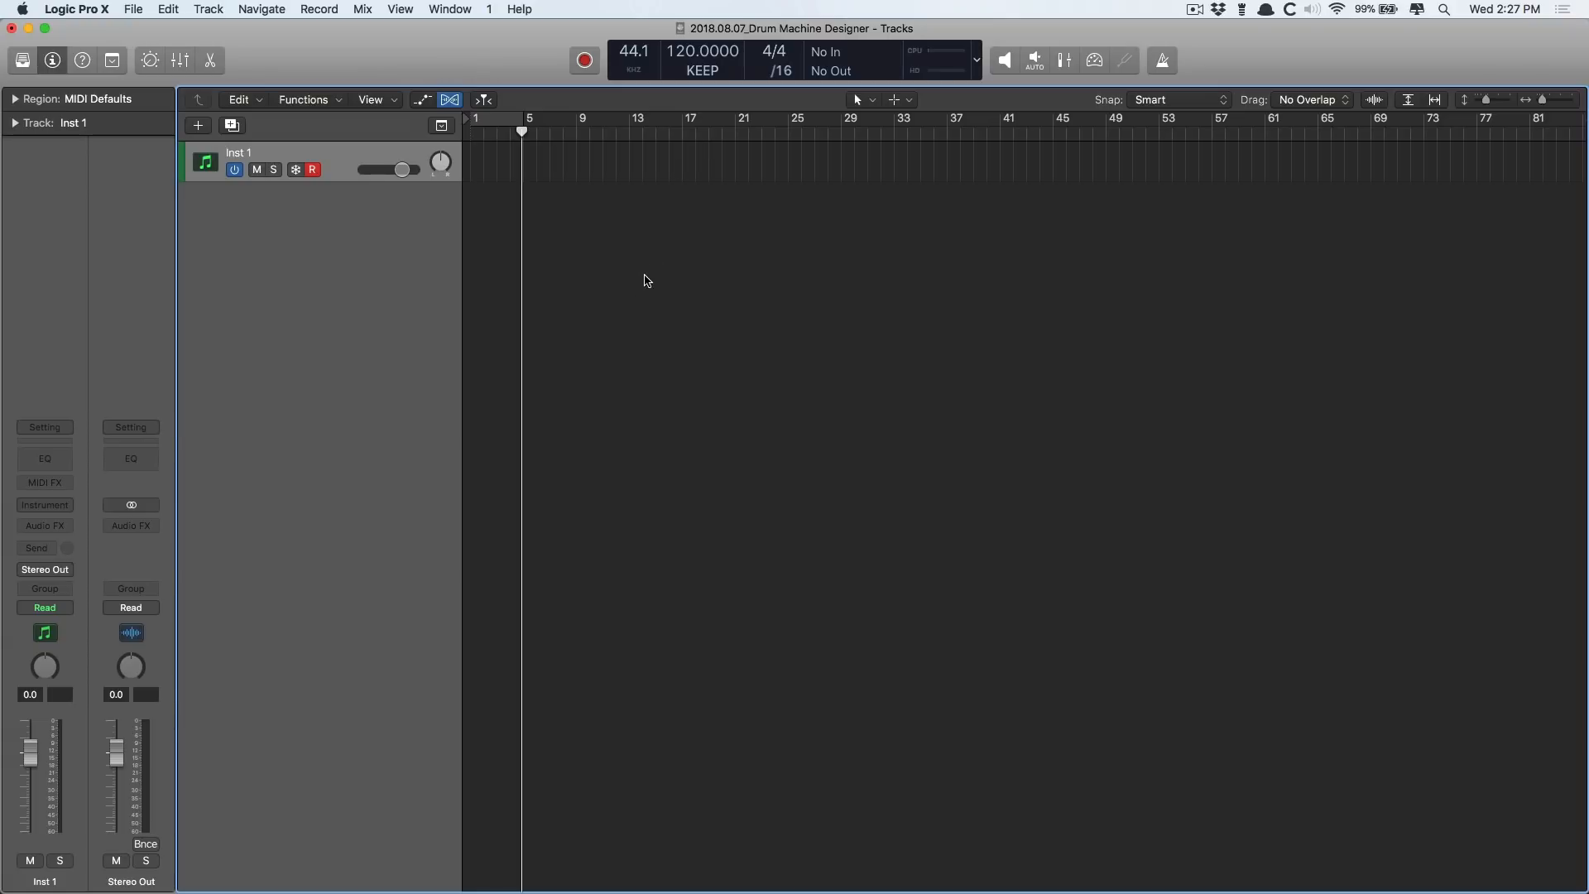
# Load the After Party kit from the library's Electronic Drum Kit > Drum Machine Designer sounds onto the Inst 1 track
pyautogui.press('y')
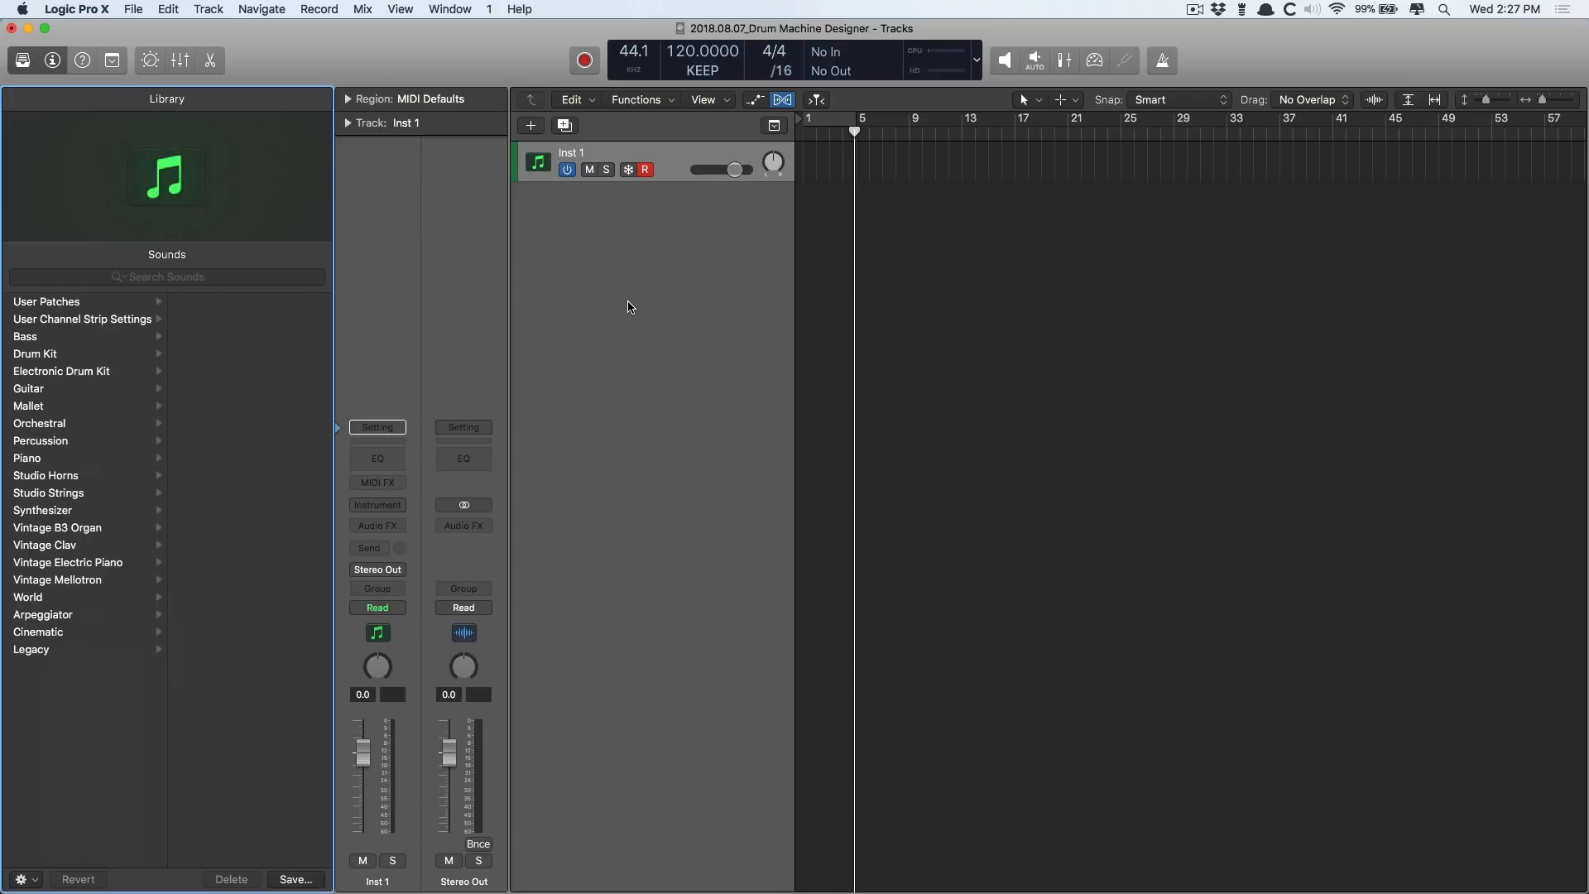
pyautogui.click(110, 372)
pyautogui.click(241, 304)
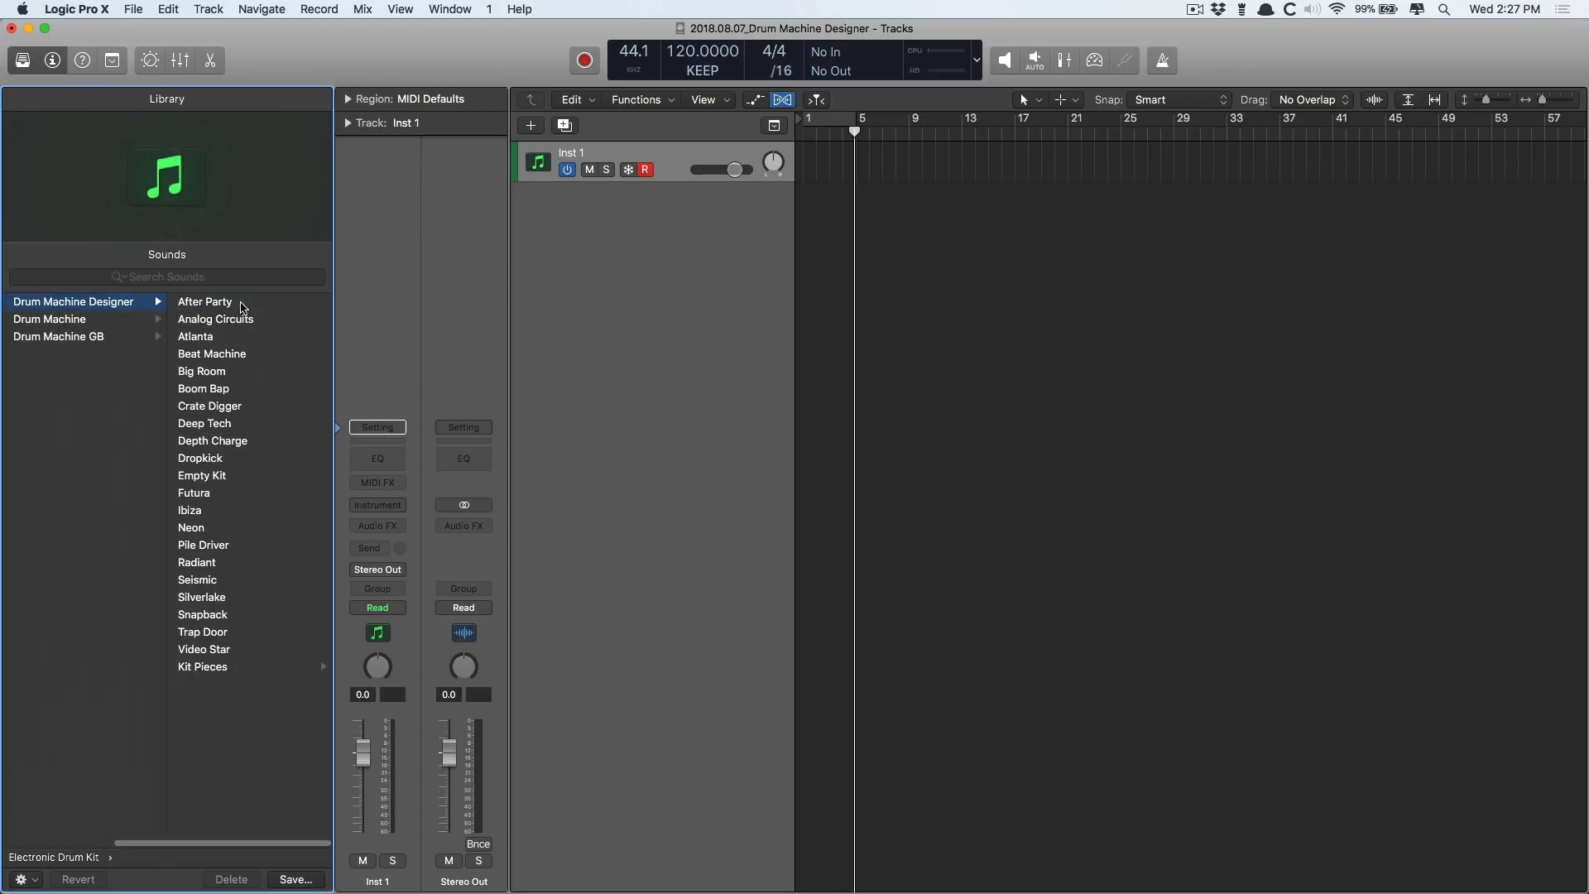
pyautogui.click(241, 304)
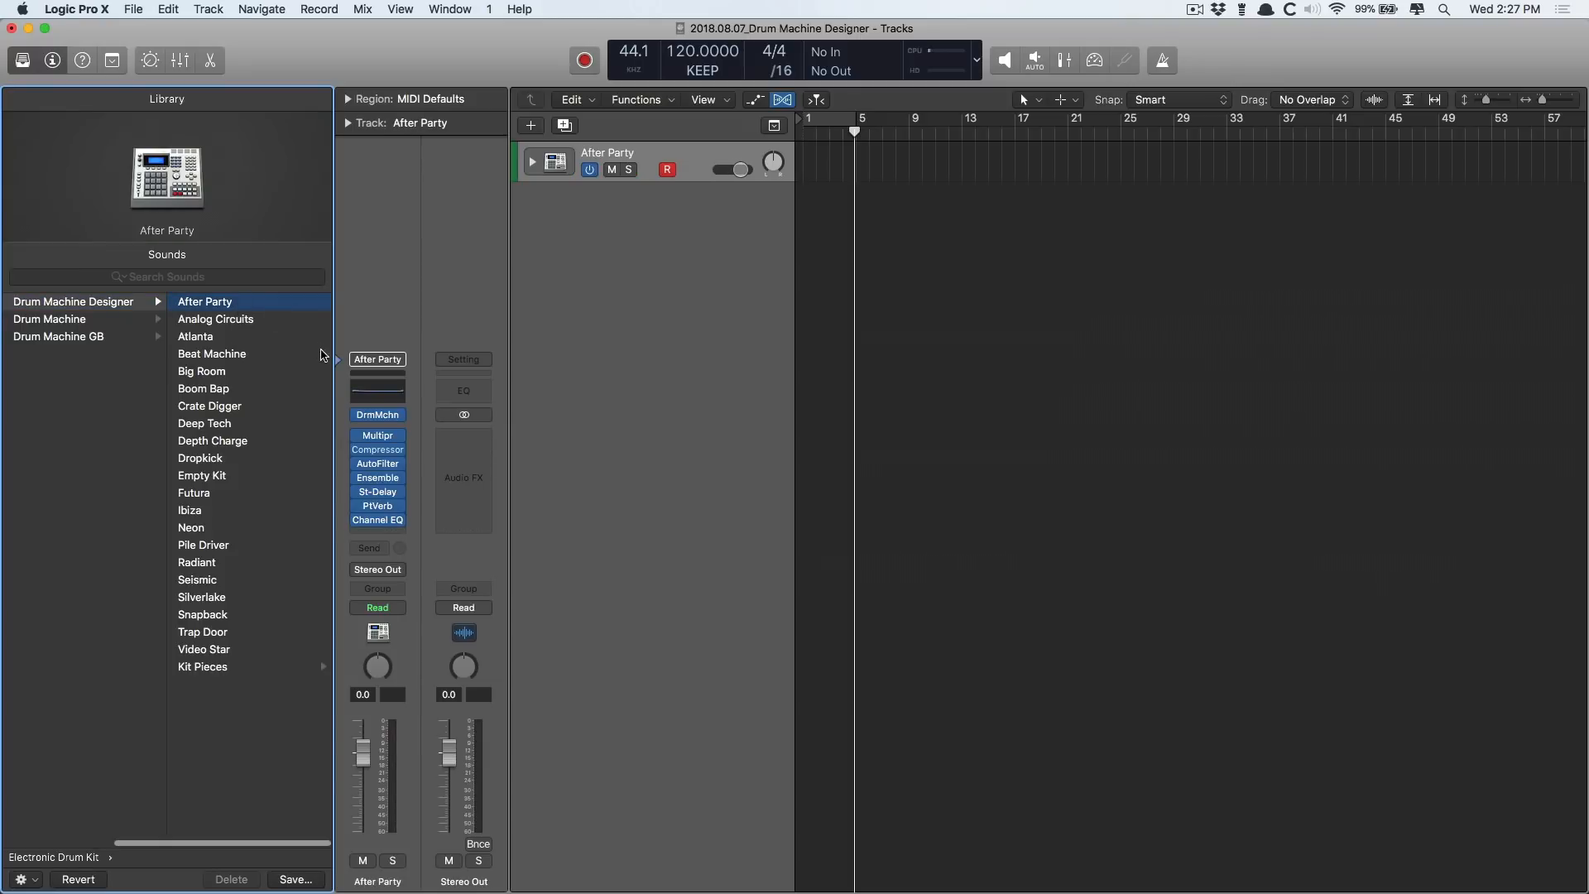
# Examine the After Party kit in Drum Machine Designer: its pad pages, the group sends and the Snare 1 pad's controls
pyautogui.click(378, 415)
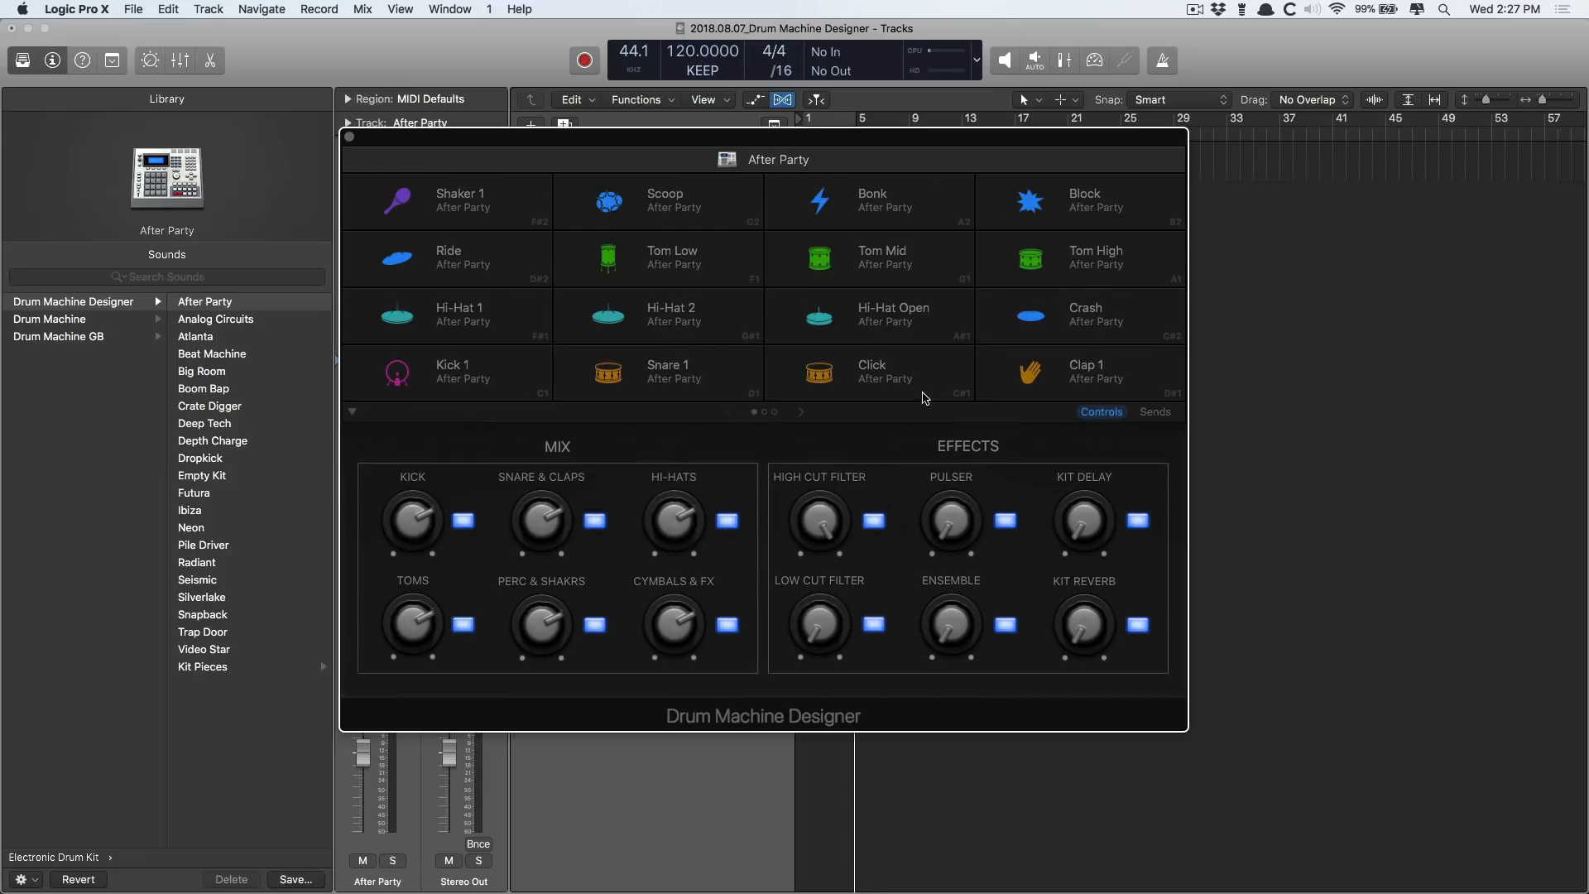
pyautogui.click(800, 412)
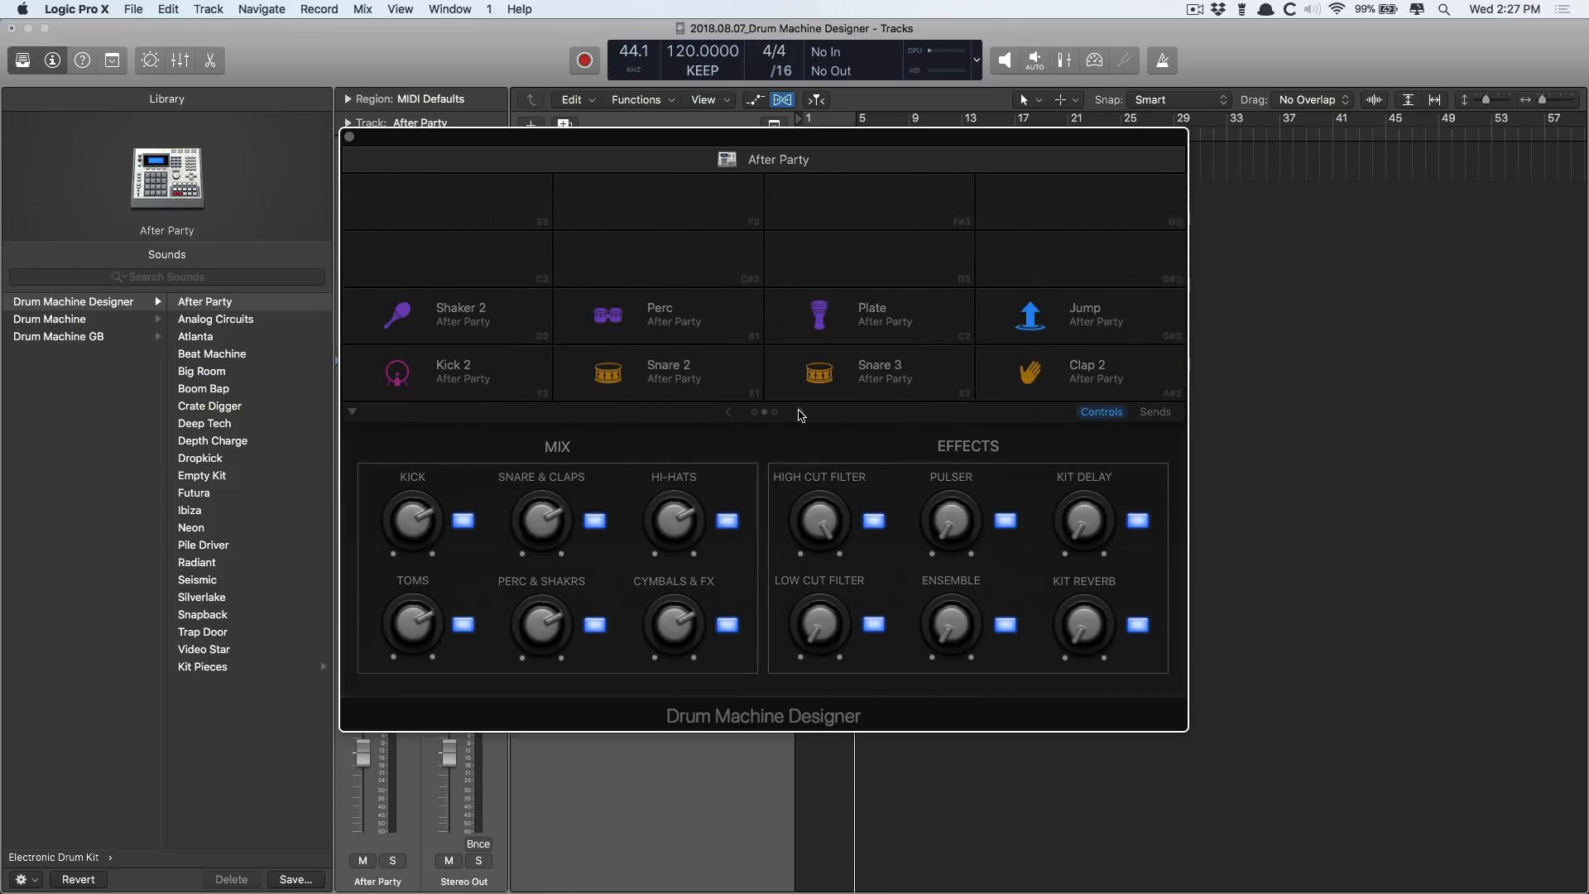
pyautogui.click(800, 412)
pyautogui.click(728, 412)
pyautogui.click(729, 413)
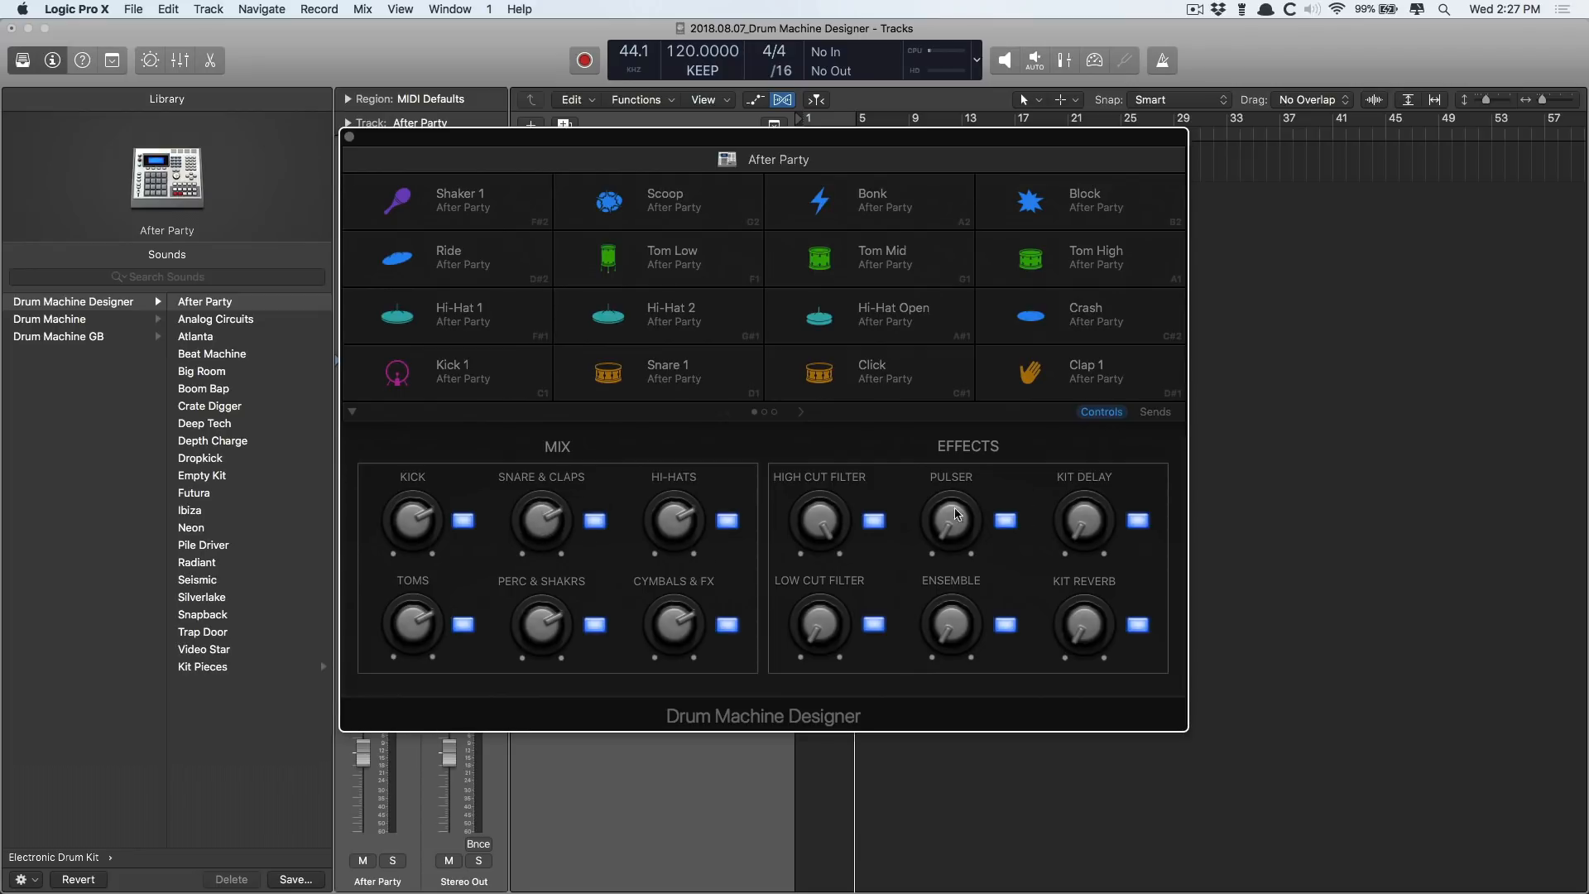
pyautogui.click(1155, 413)
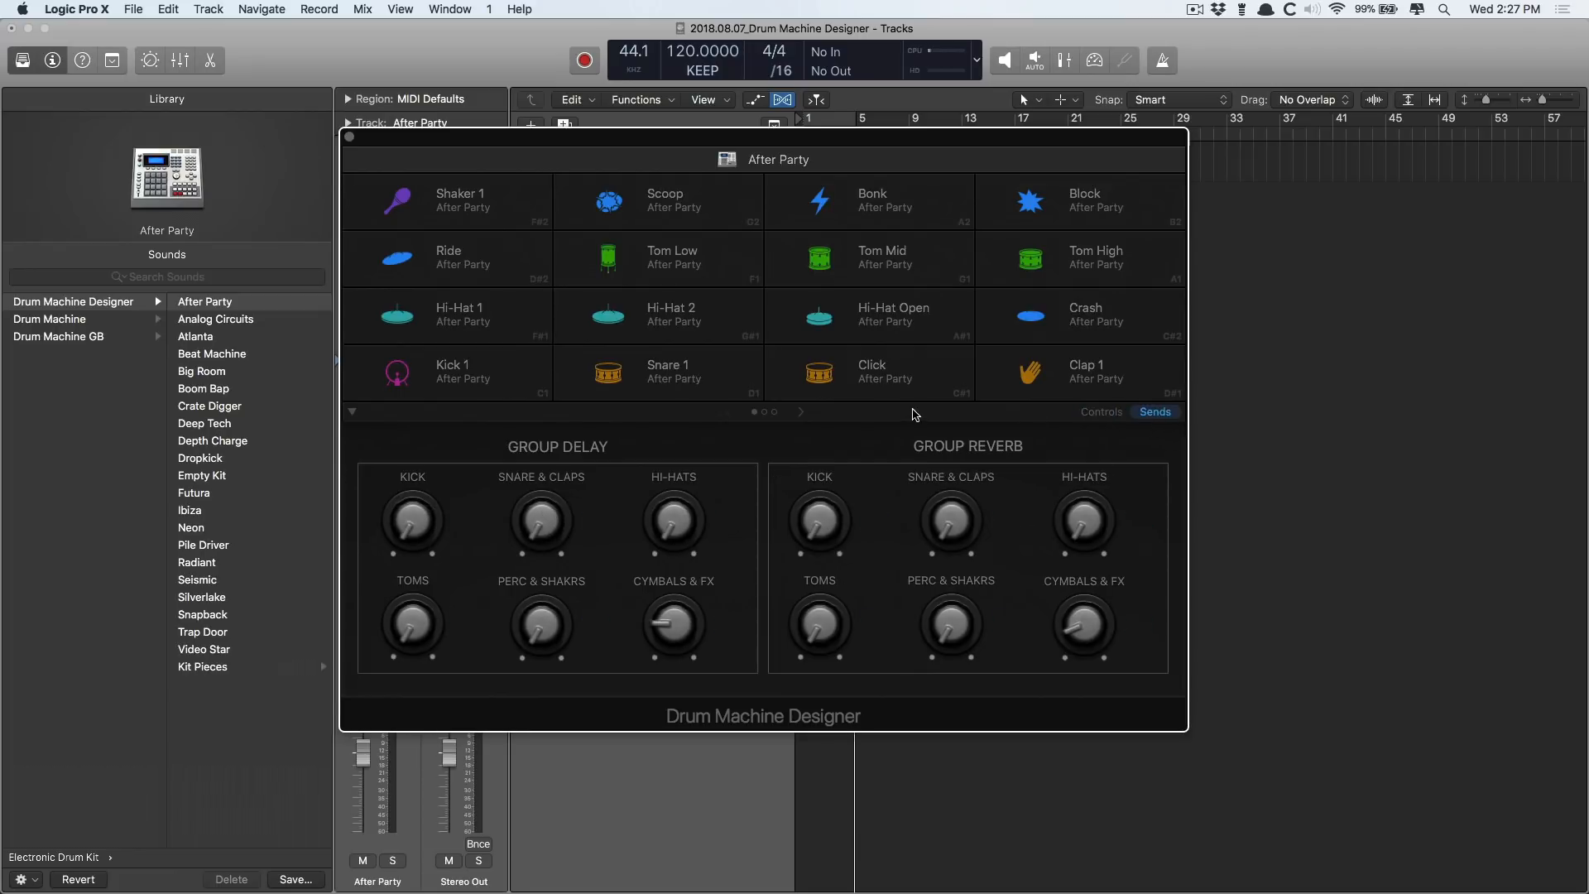
pyautogui.click(687, 374)
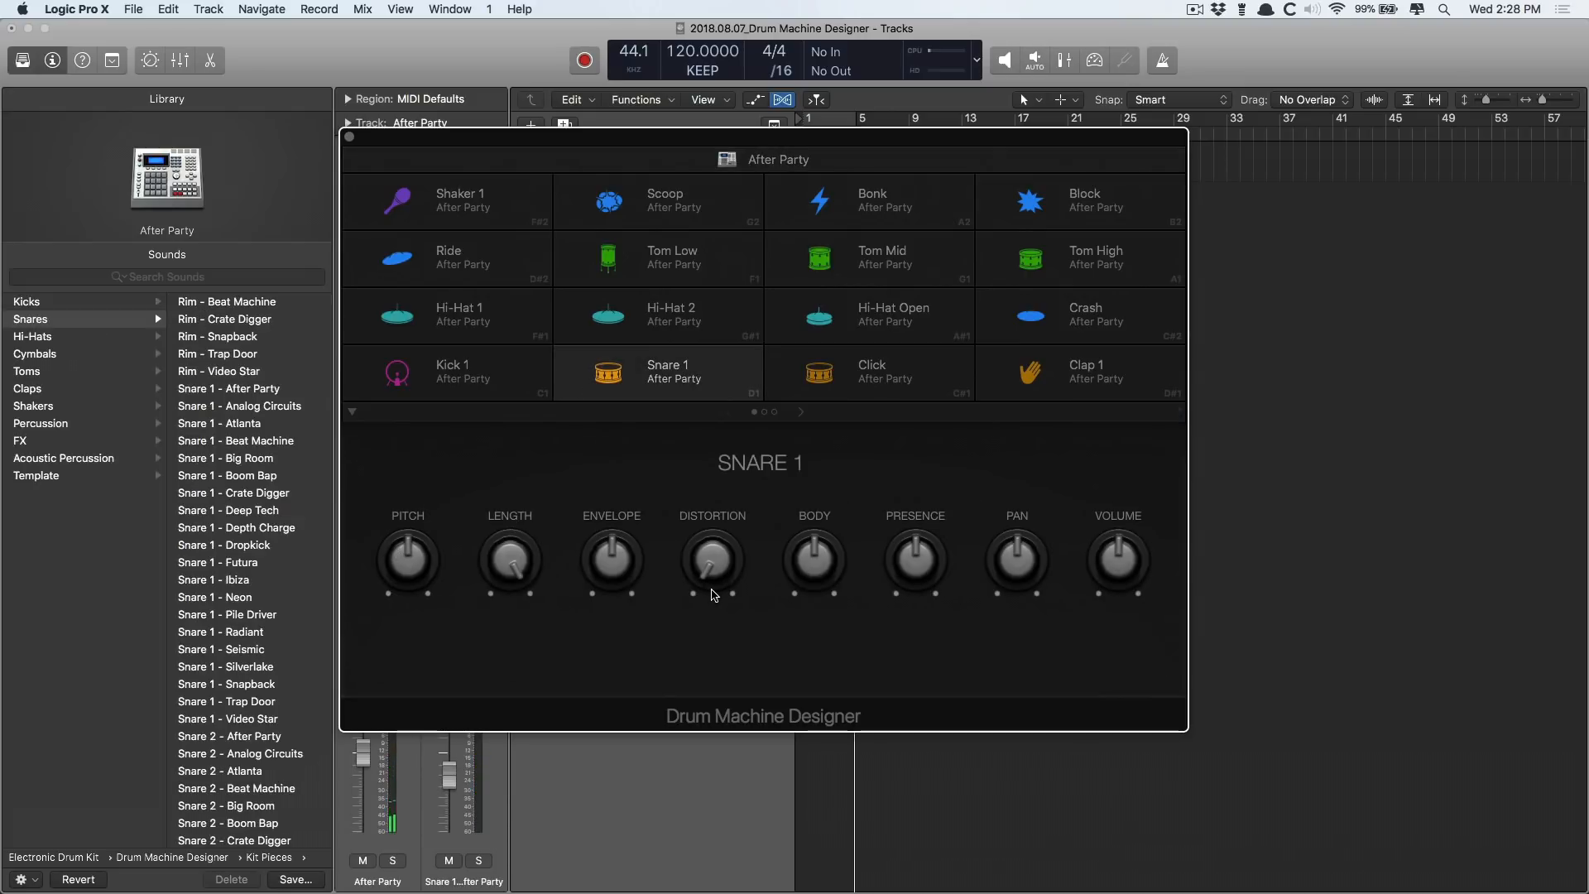
pyautogui.press('super+w')
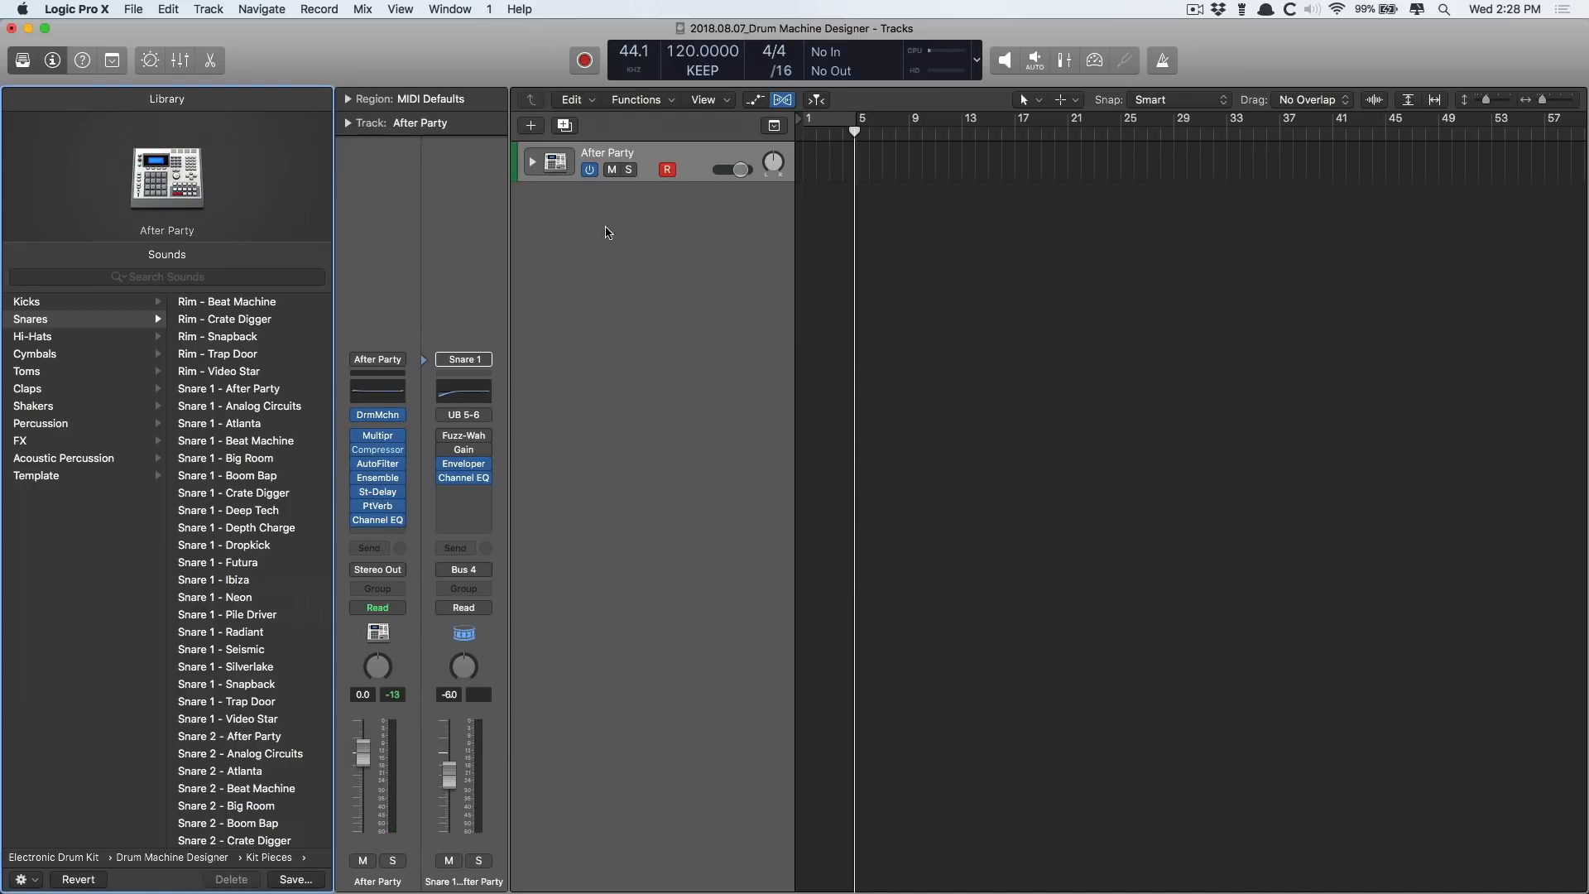
# Inspect the After Party stack's subtracks and the Ultrabeat instrument on Kick 1, closing the plug-in windows and collapsing the stack when done
pyautogui.click(534, 163)
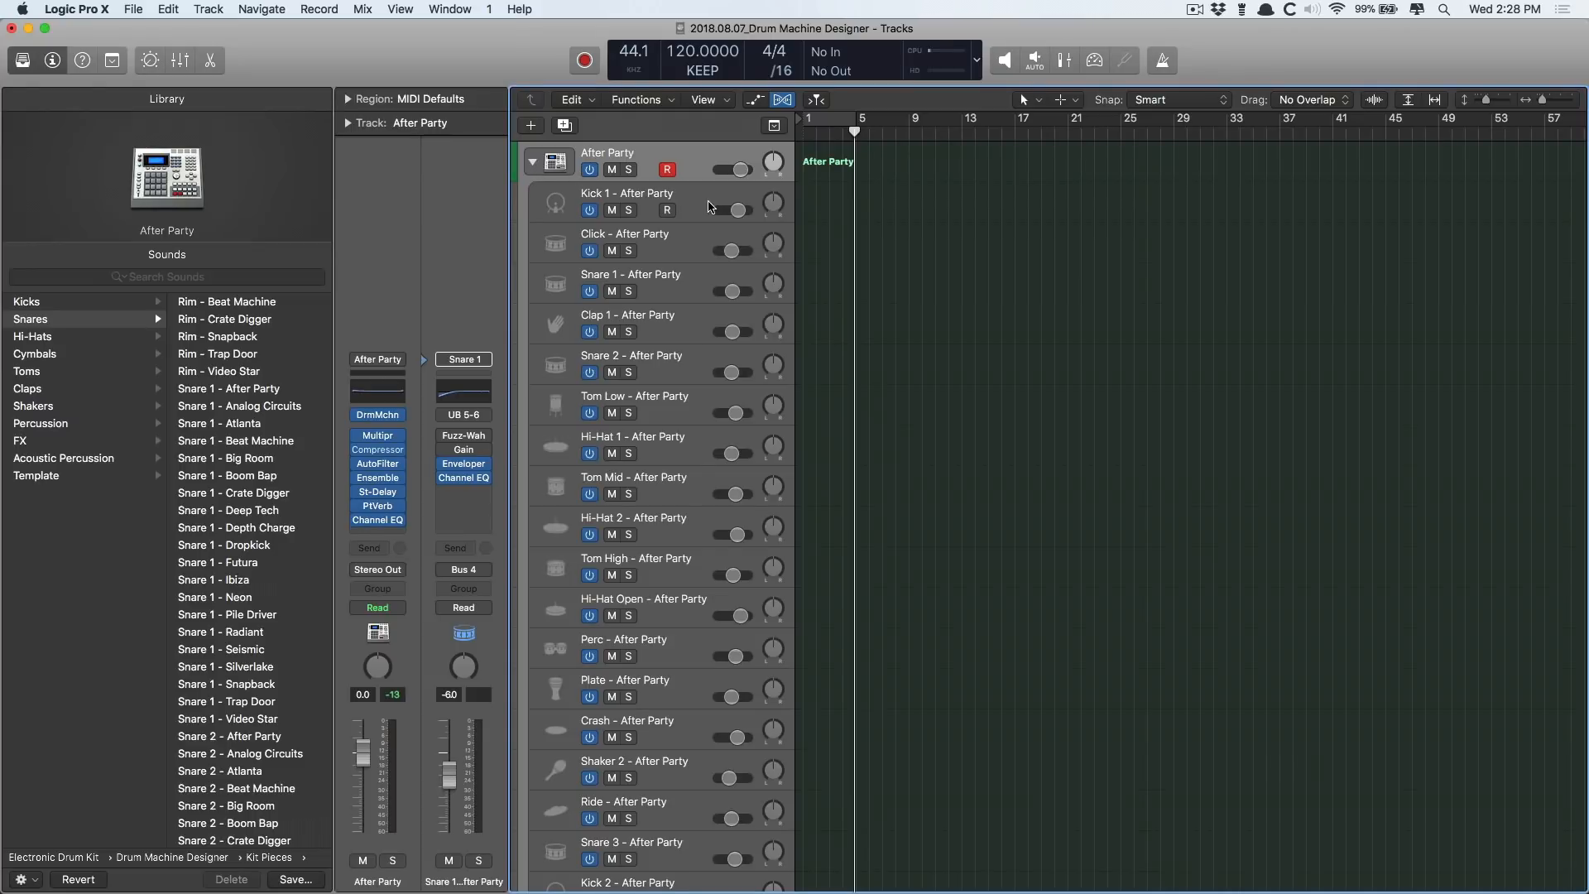
pyautogui.click(704, 206)
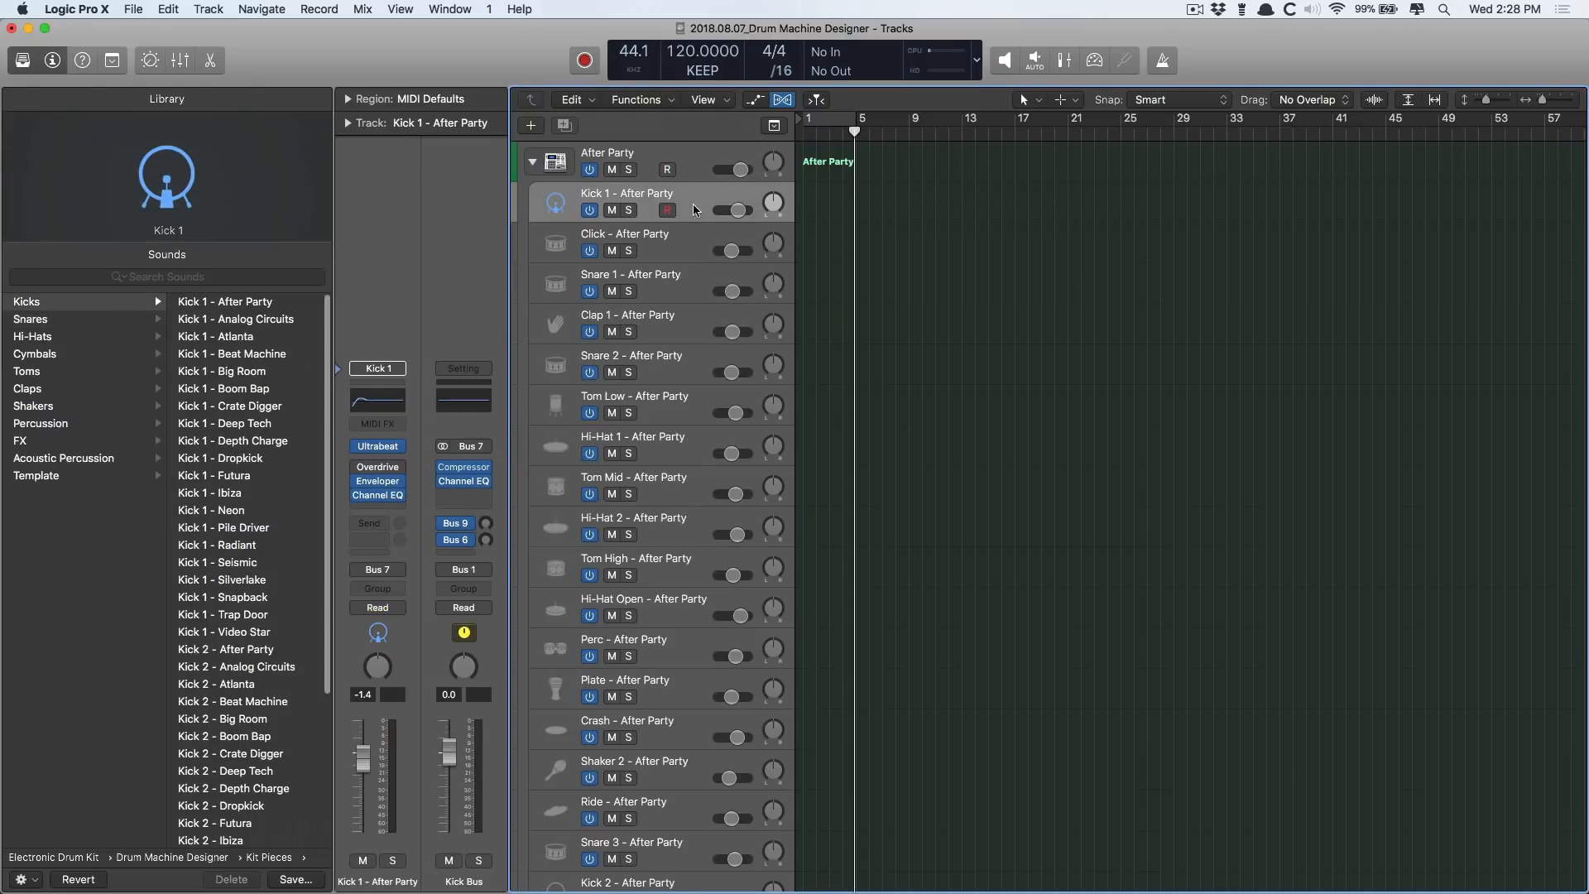
pyautogui.click(381, 448)
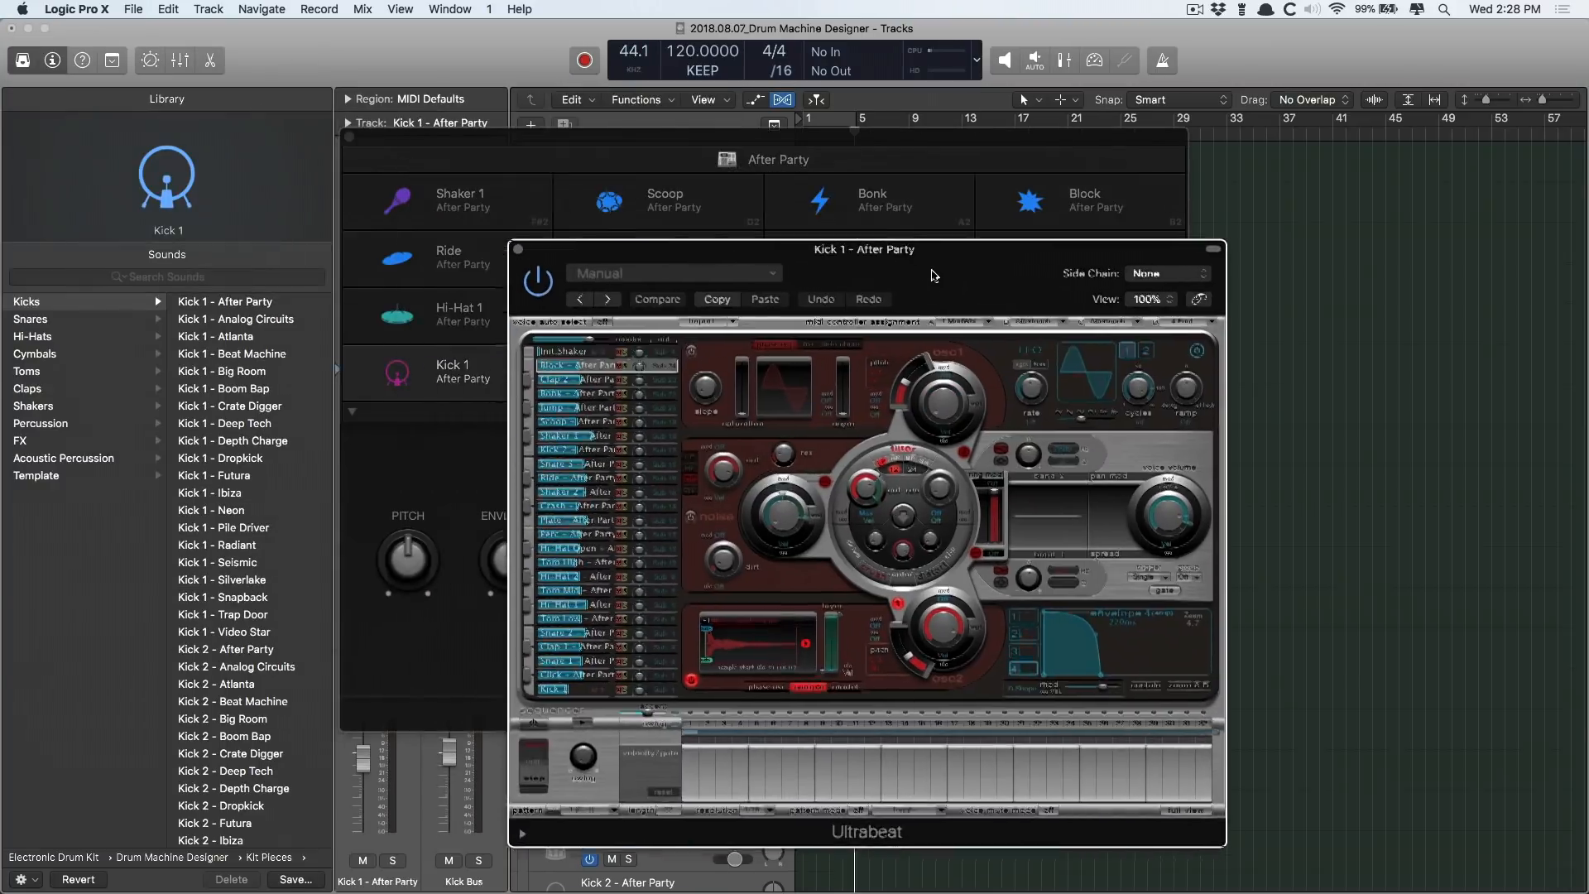
pyautogui.moveTo(932, 275); pyautogui.dragTo(940, 275)
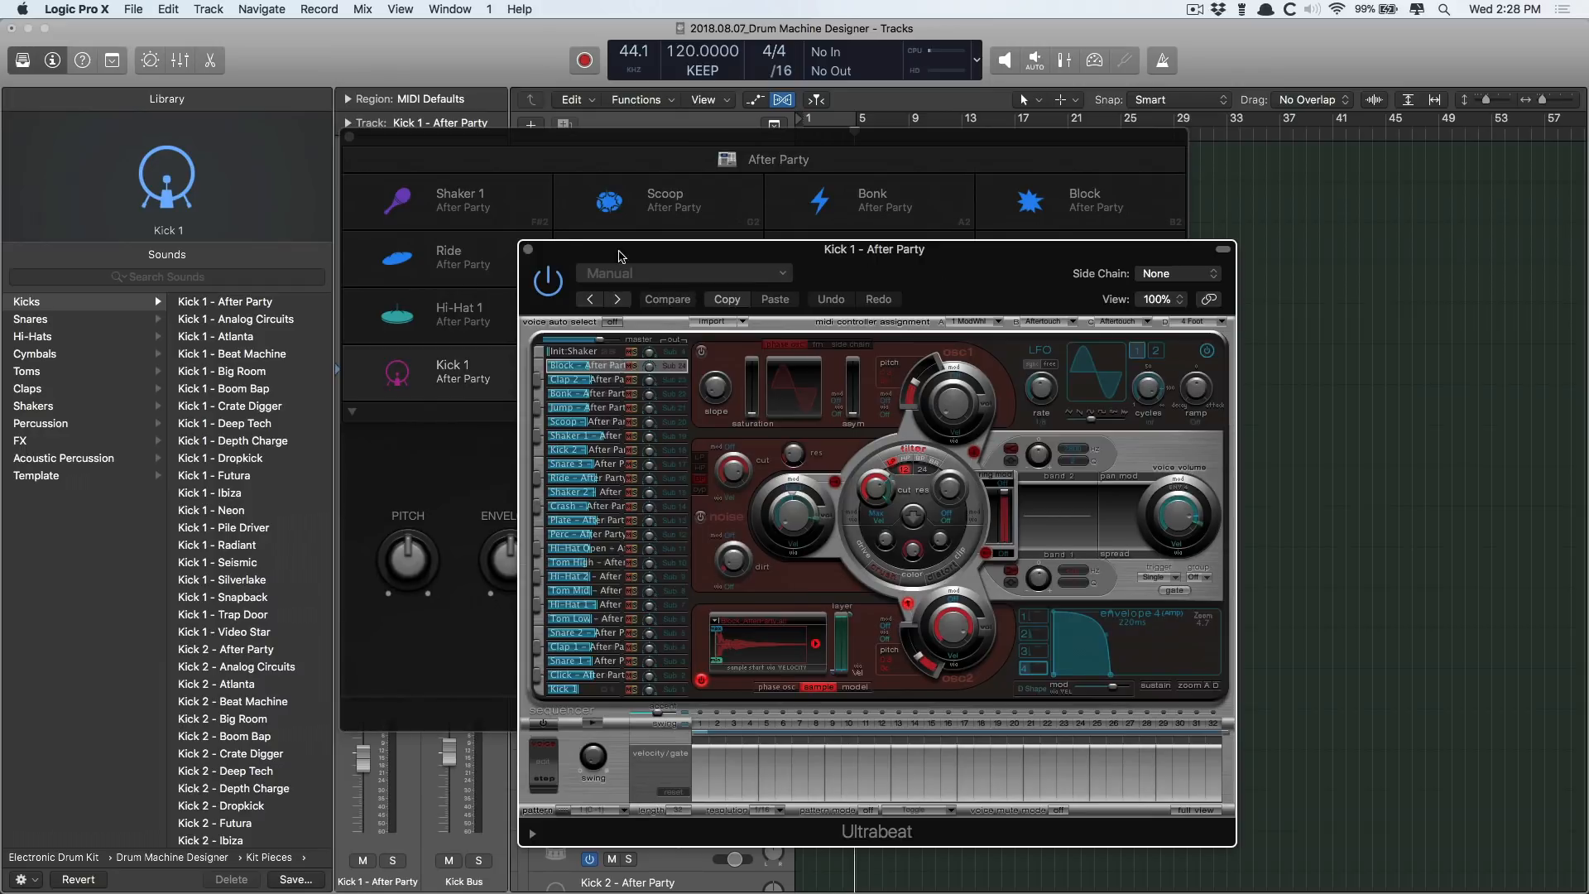
pyautogui.click(528, 249)
pyautogui.click(351, 137)
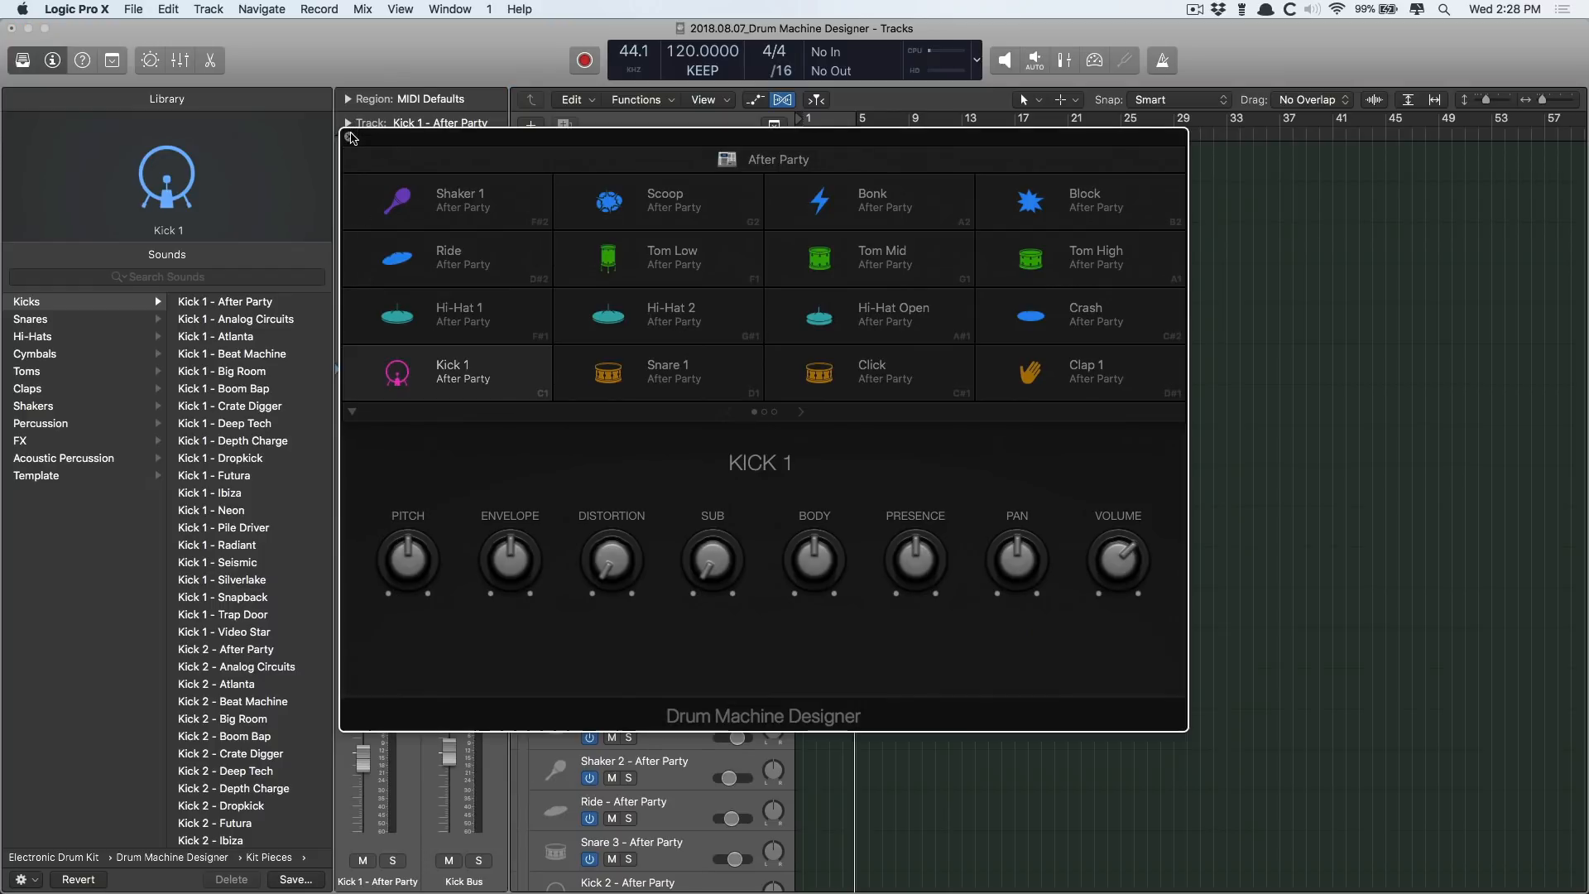
pyautogui.click(351, 138)
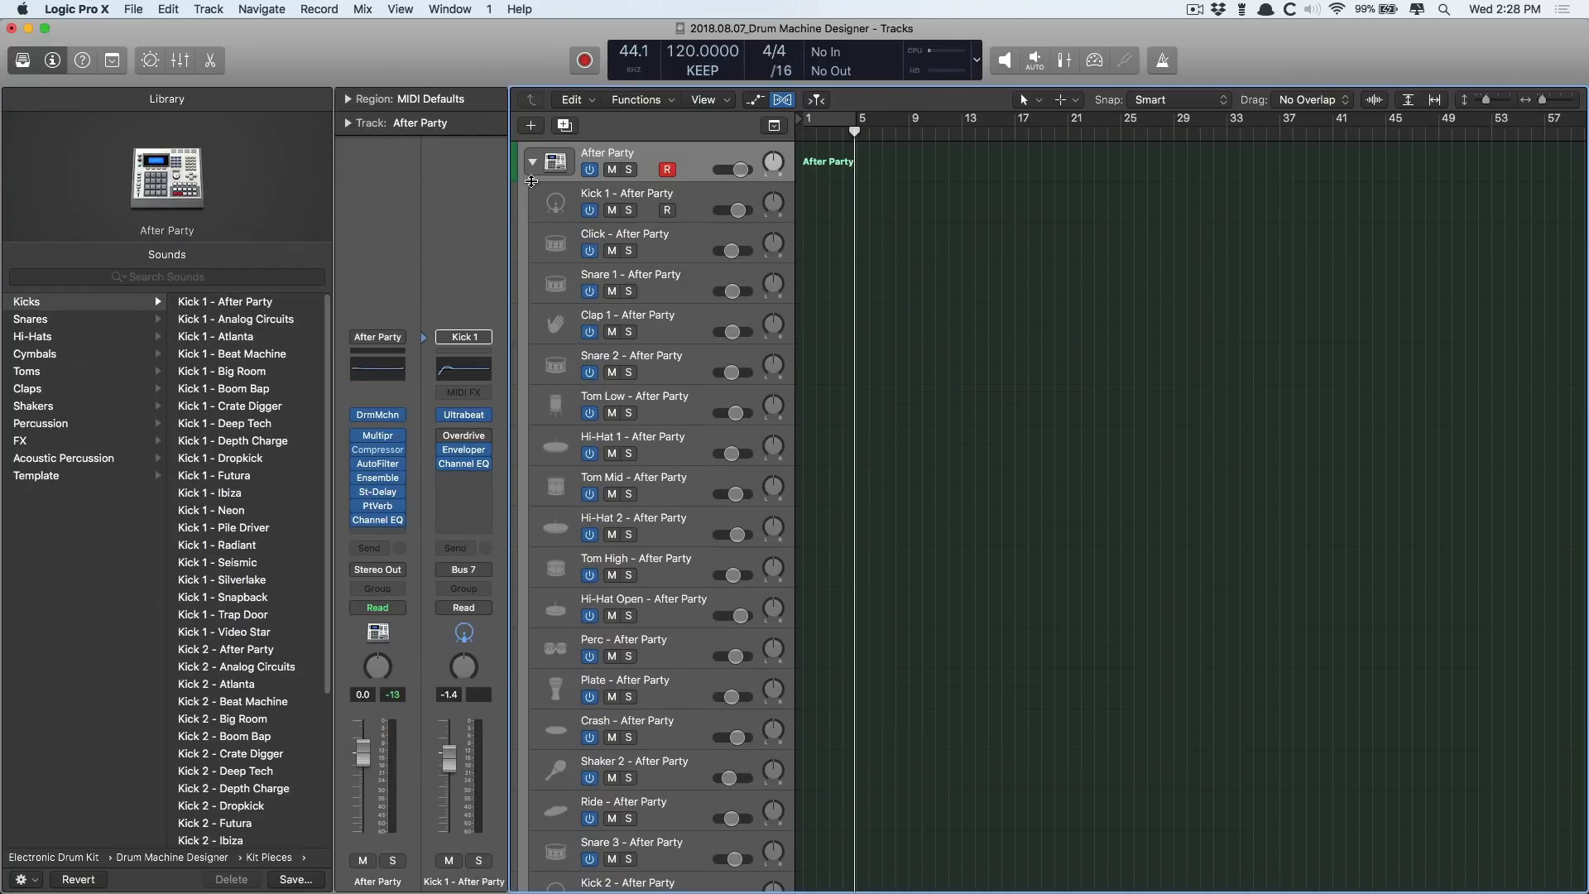
pyautogui.click(532, 162)
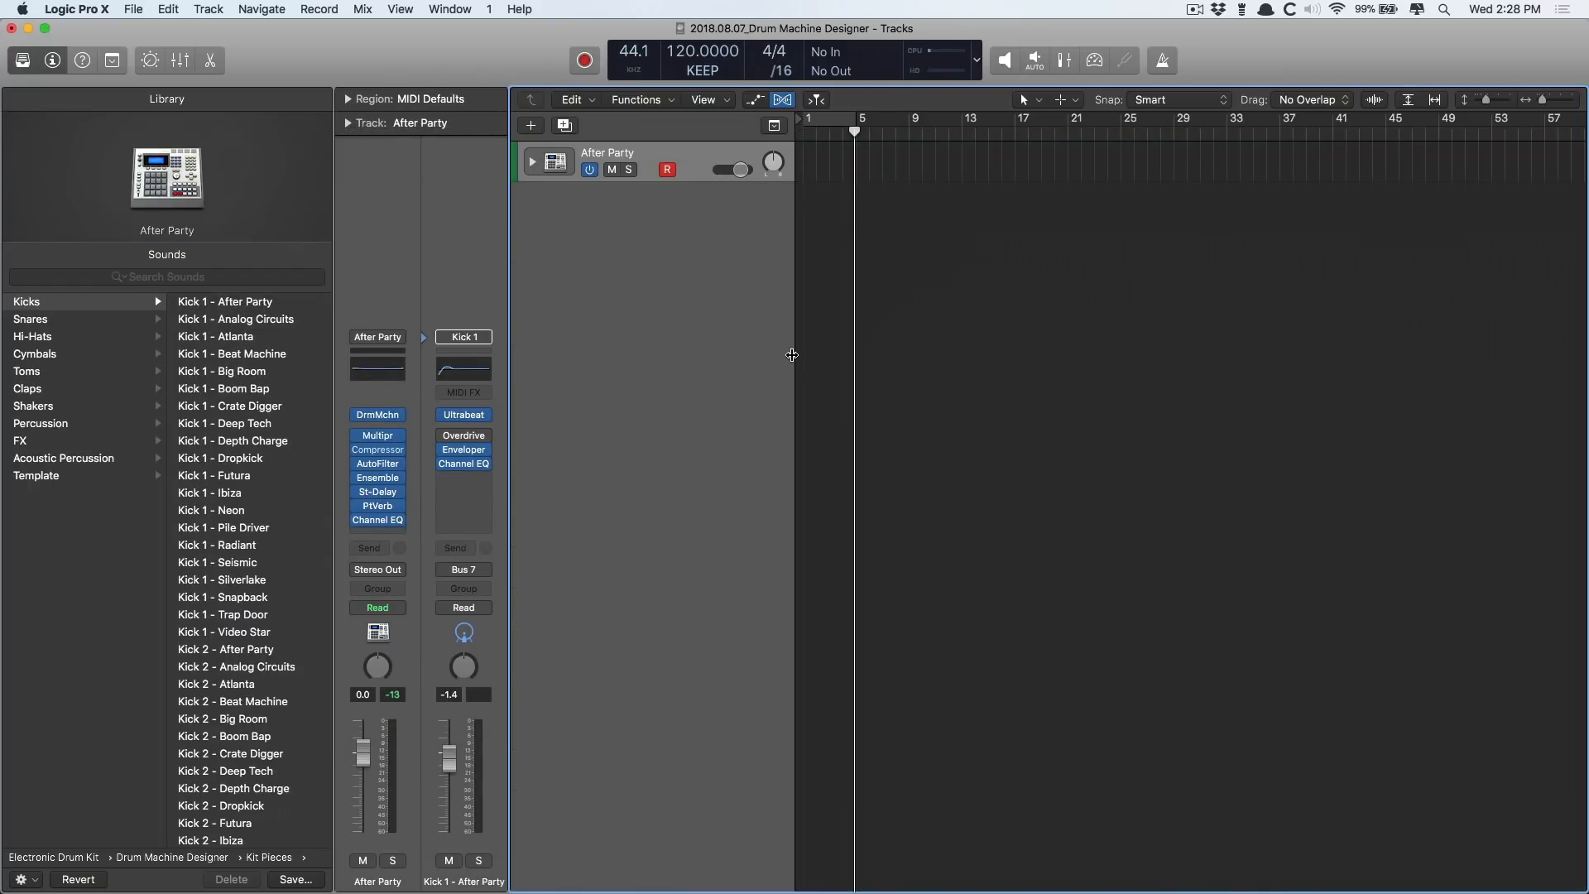
# Add the project audio file HUNTERS - KIT_10.wav to a new audio track without importing its tempo information
pyautogui.press('f')
pyautogui.moveTo(1304, 201); pyautogui.dragTo(796, 209)
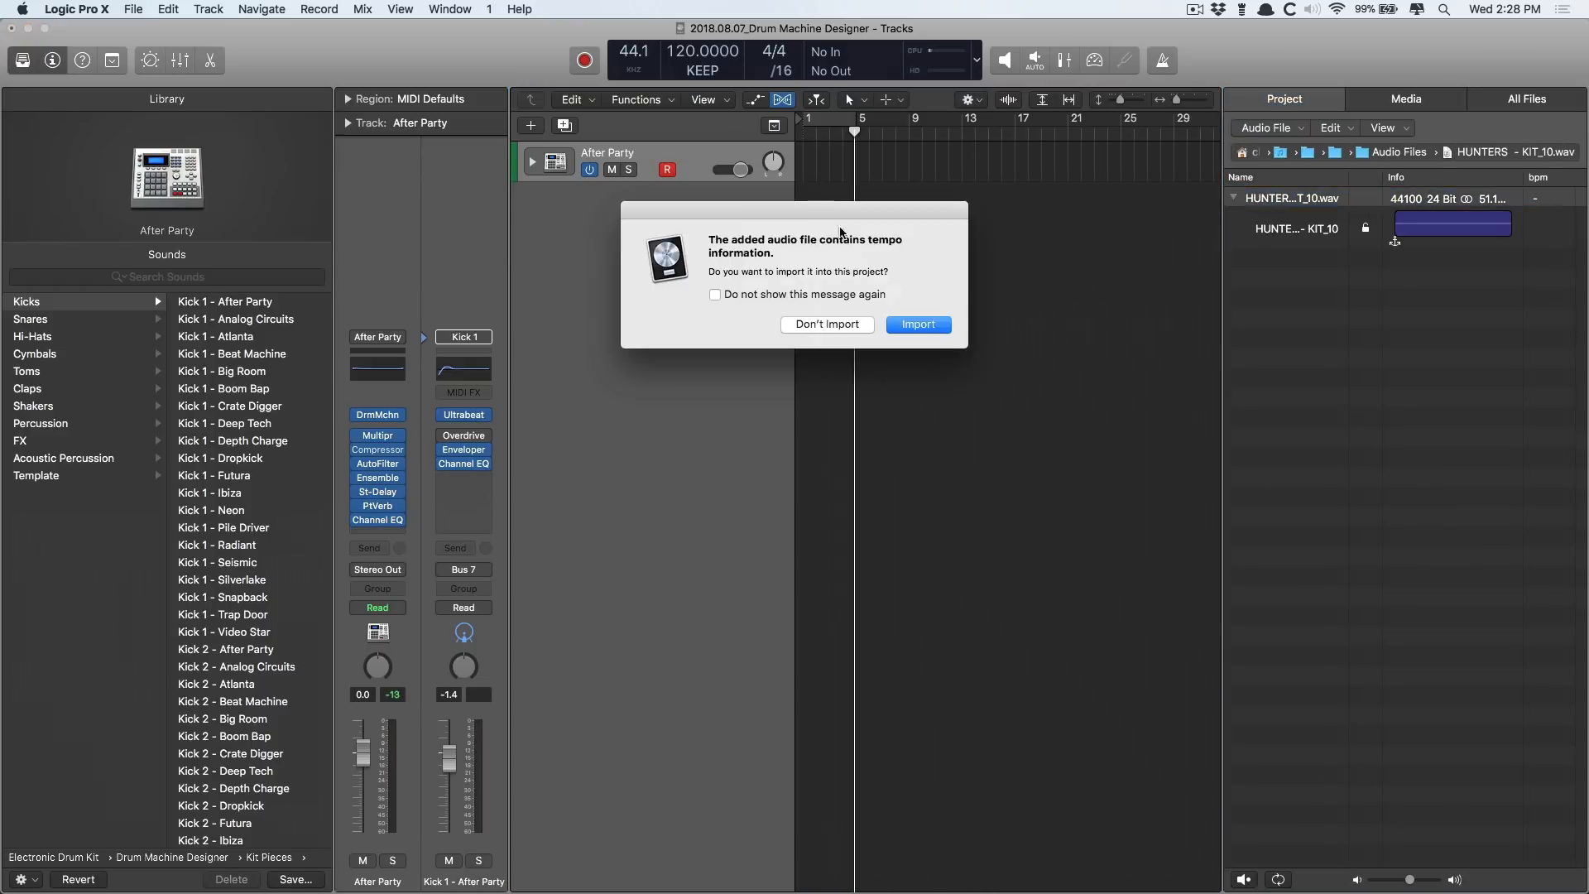
pyautogui.click(846, 326)
pyautogui.press('f')
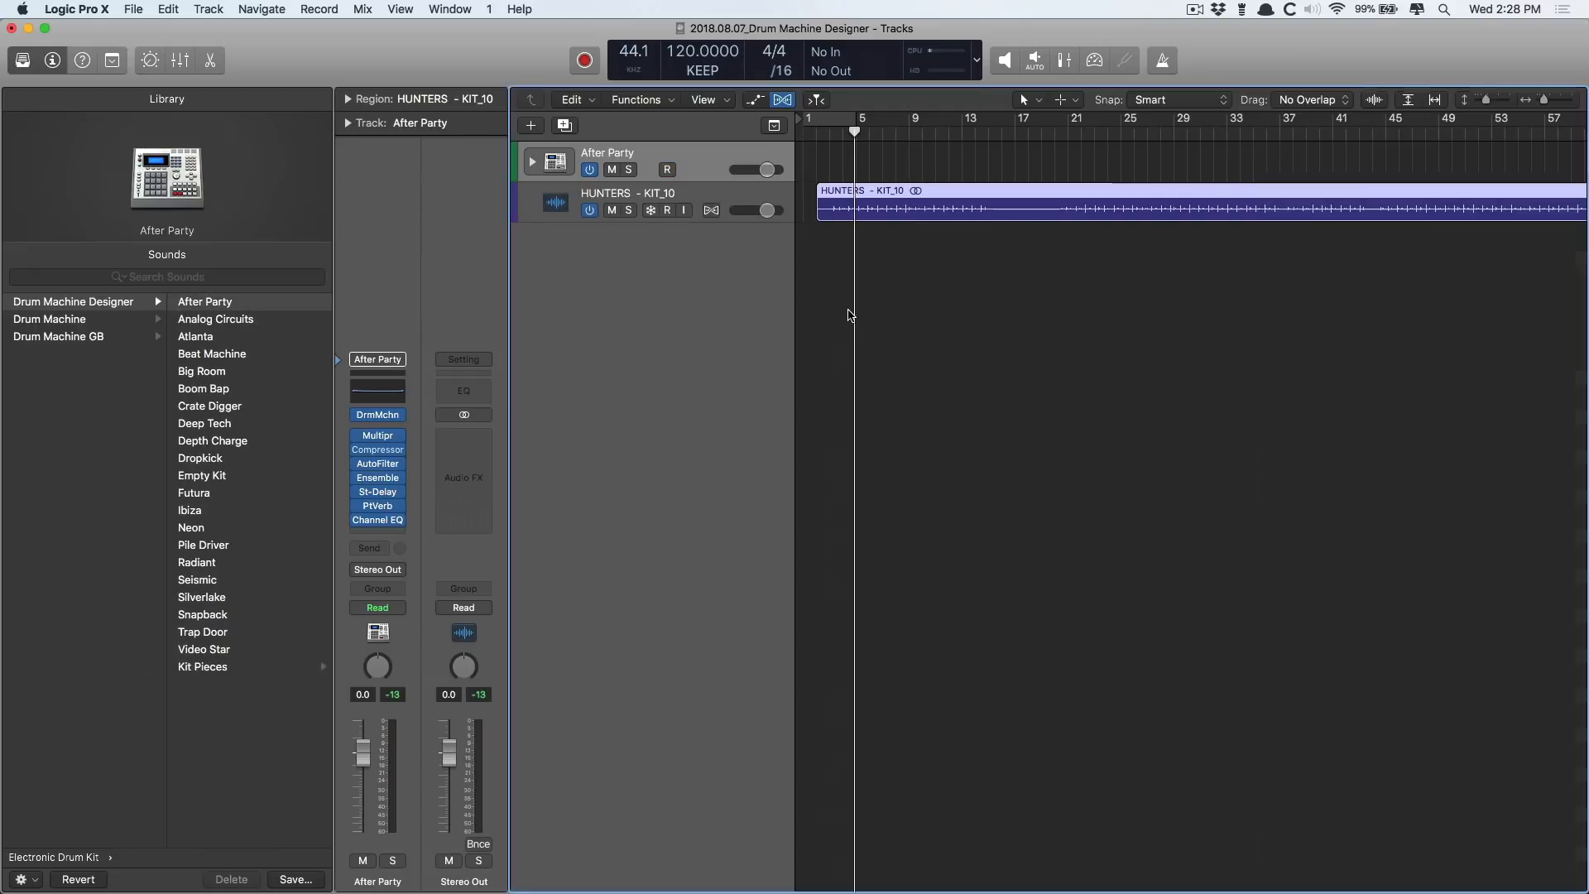
# Play the HUNTERS - KIT_10 region and delete everything in it after bar 17, keeping only the first drum passage
pyautogui.press('space')
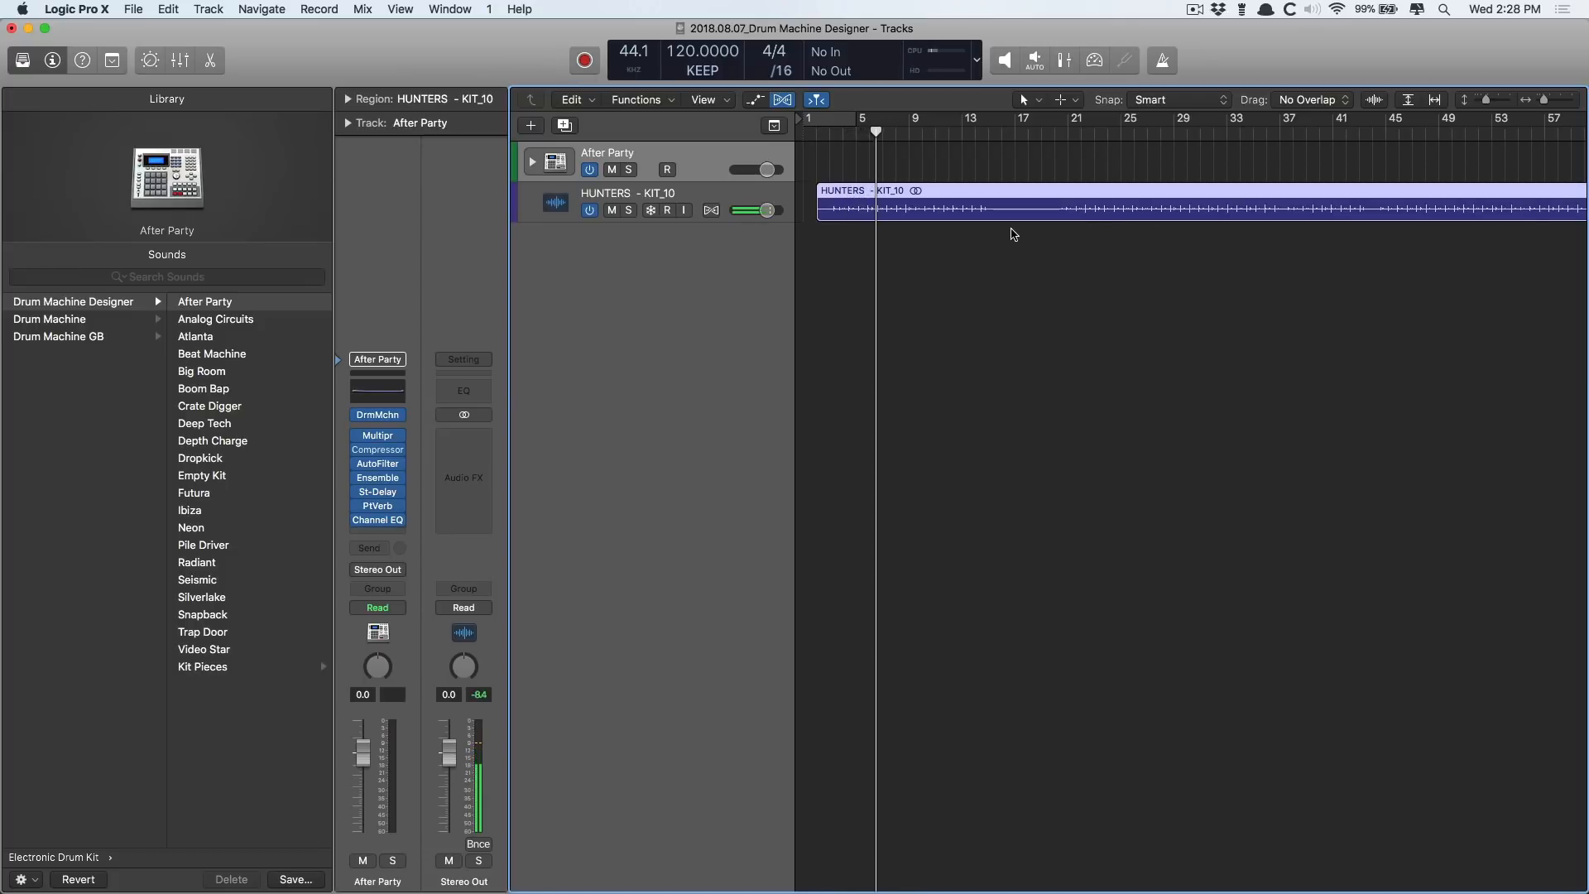
pyautogui.press('super+Down')
pyautogui.press('super+Down')
pyautogui.press('super+Down')
pyautogui.press('super+Down')
pyautogui.press('super+Down')
pyautogui.press('super+Down')
pyautogui.press('super+Down')
pyautogui.press('super+Right')
pyautogui.press('super+Right')
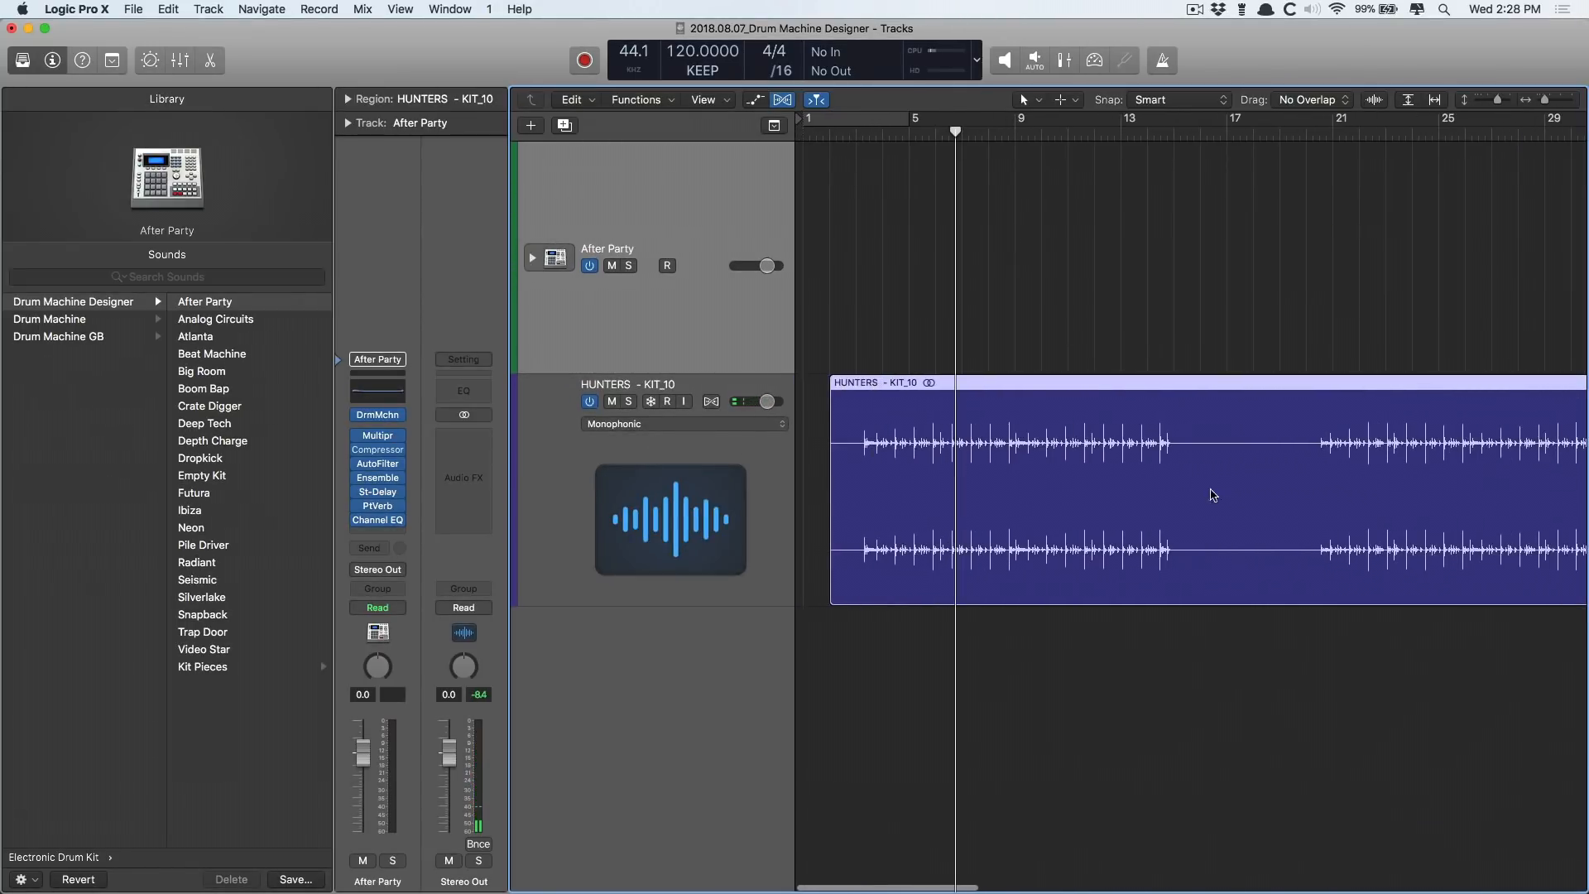
pyautogui.moveTo(1227, 571); pyautogui.dragTo(1387, 580)
pyautogui.press('Delete')
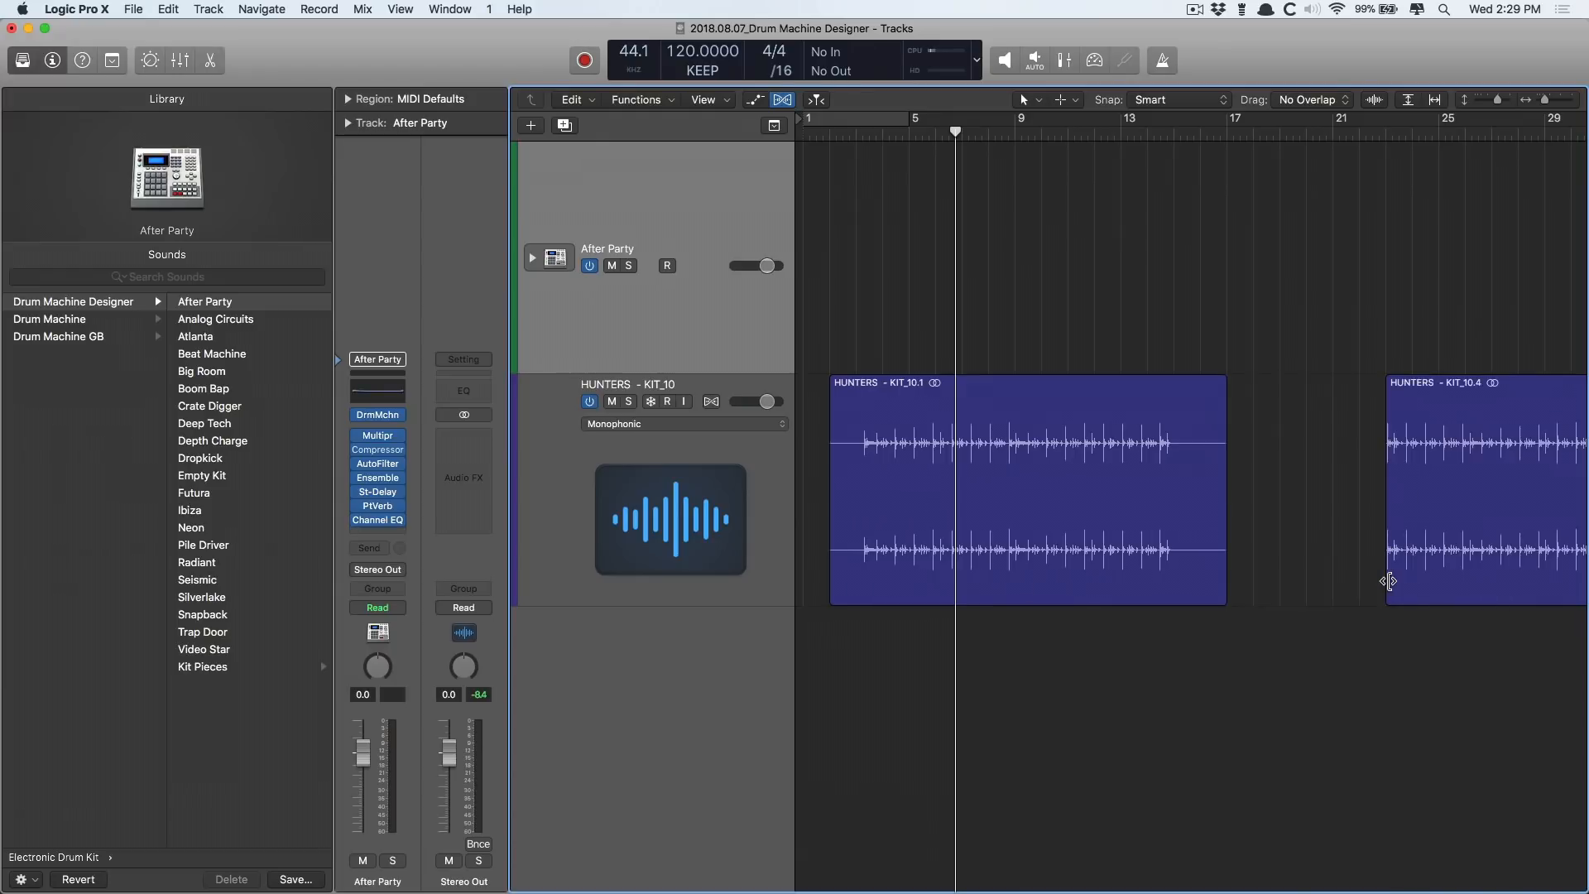
pyautogui.click(1436, 400)
pyautogui.press('Delete')
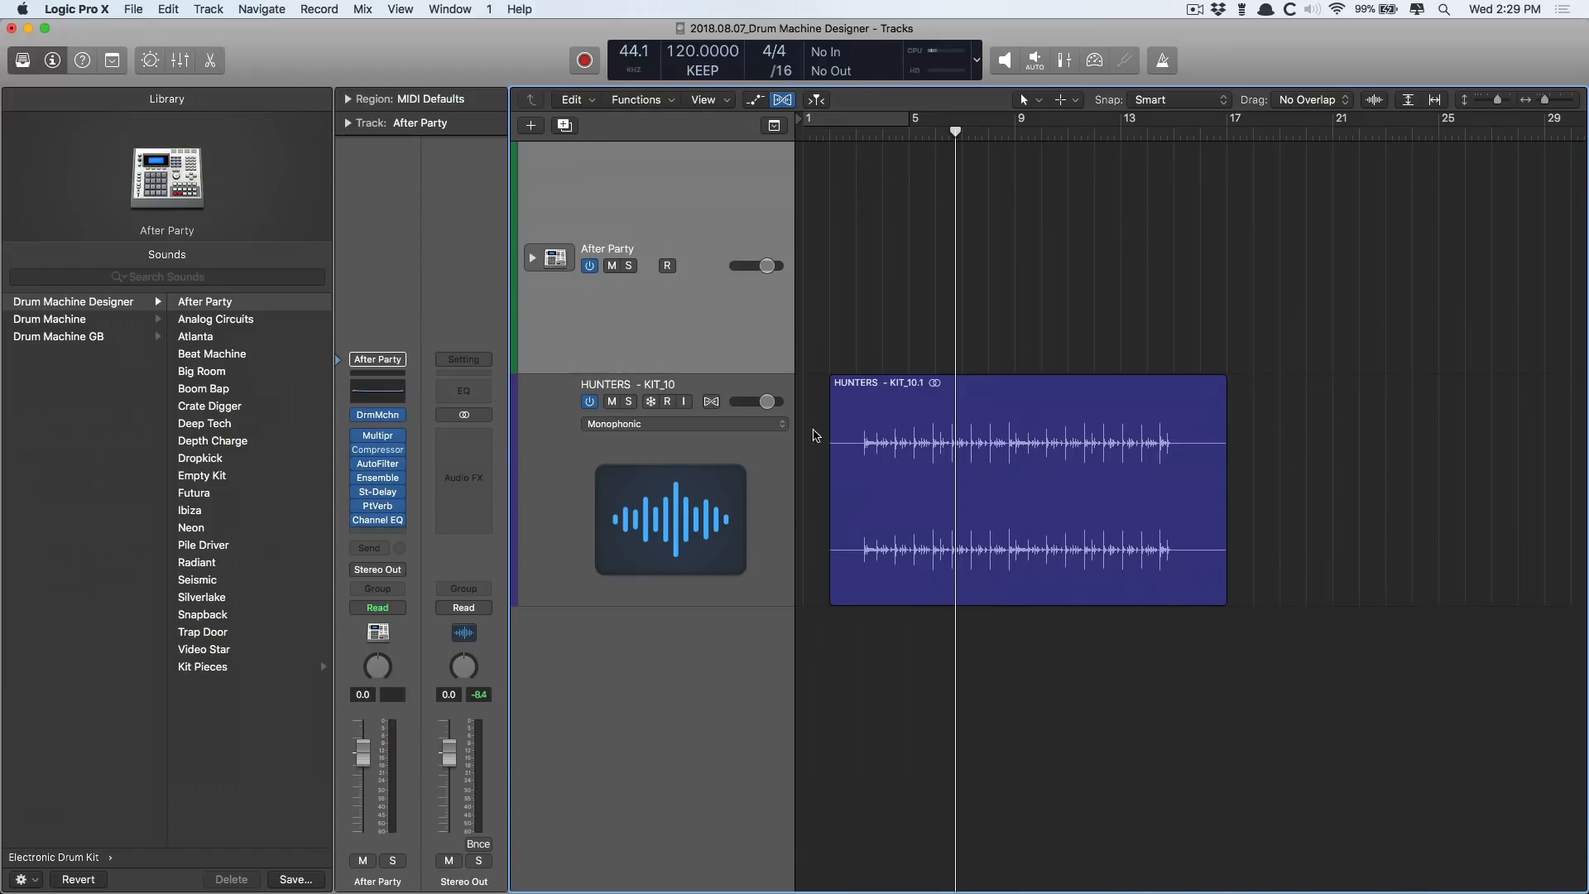
# Set the HUNTERS - KIT_10 track's flex mode to Slicing and play the region to check its timing
pyautogui.click(748, 457)
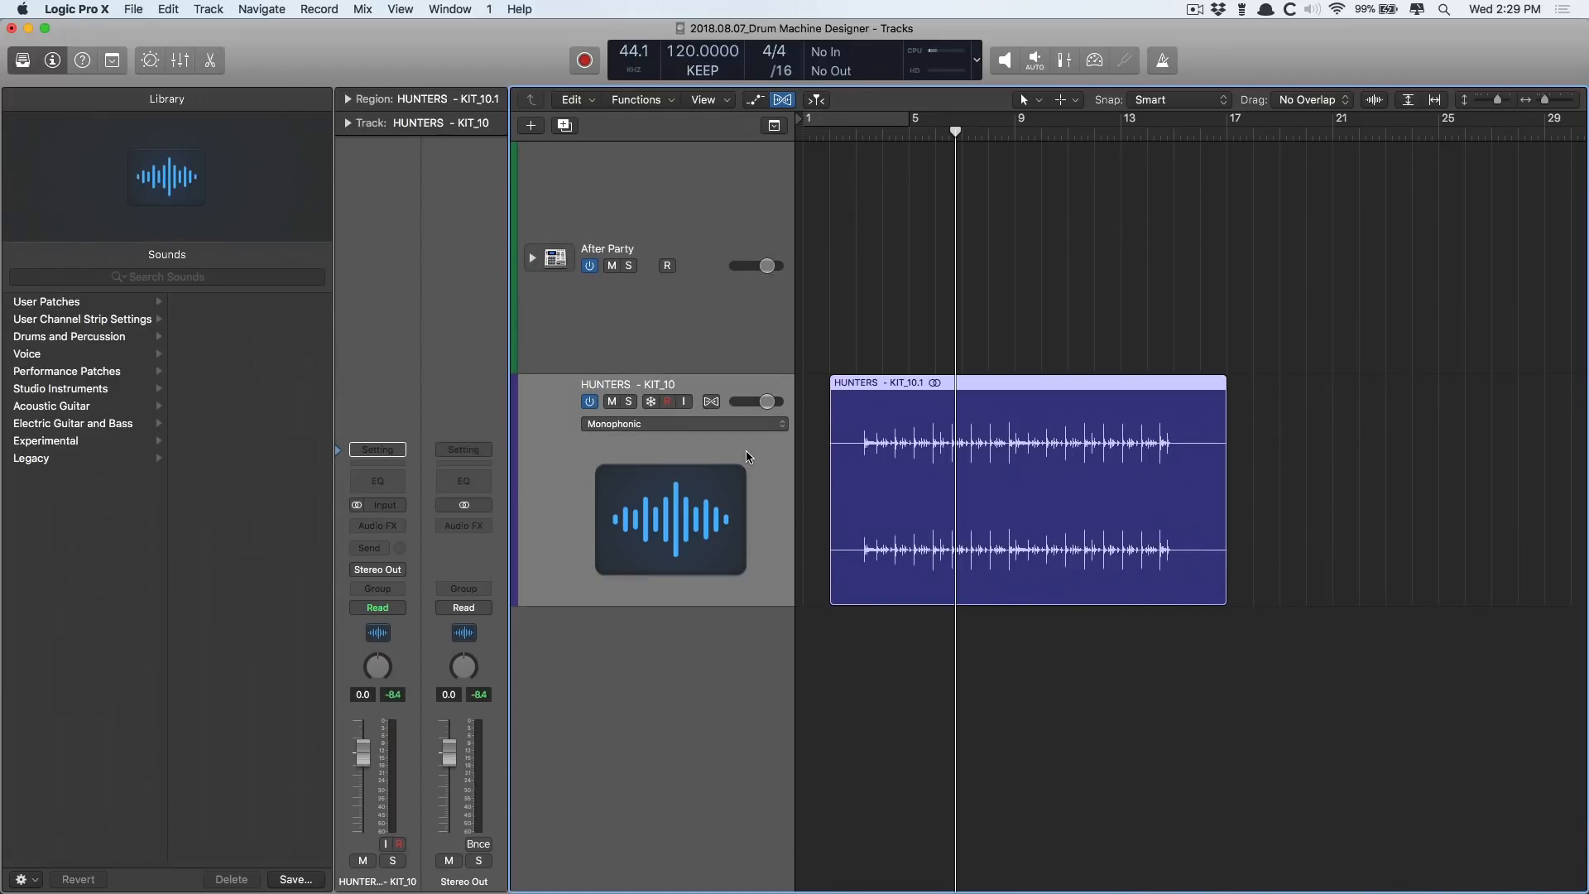
pyautogui.click(706, 427)
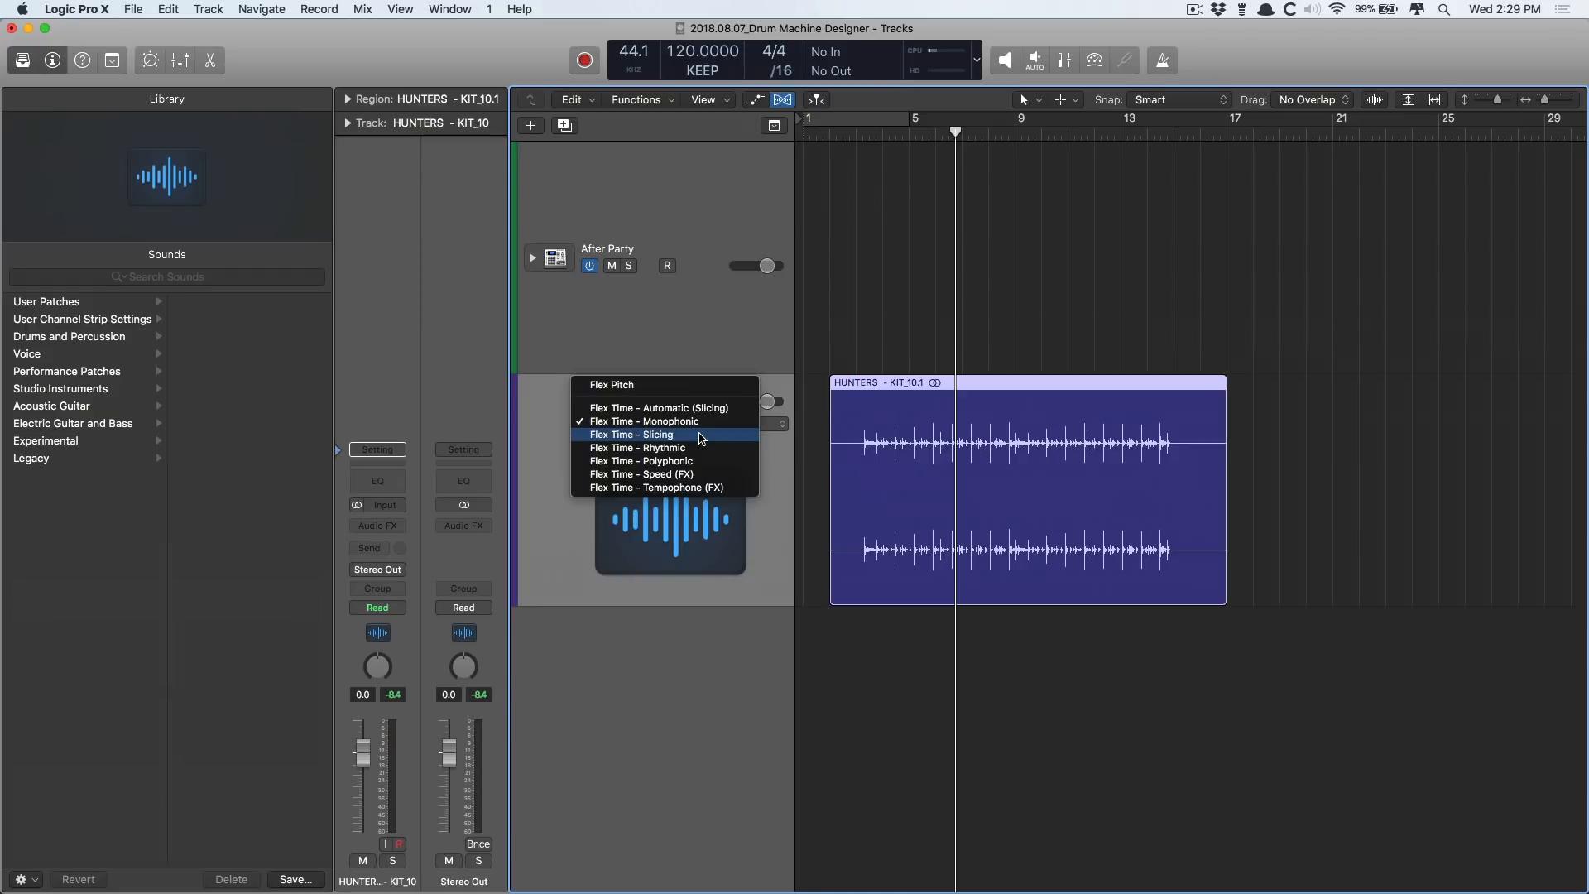
pyautogui.click(701, 435)
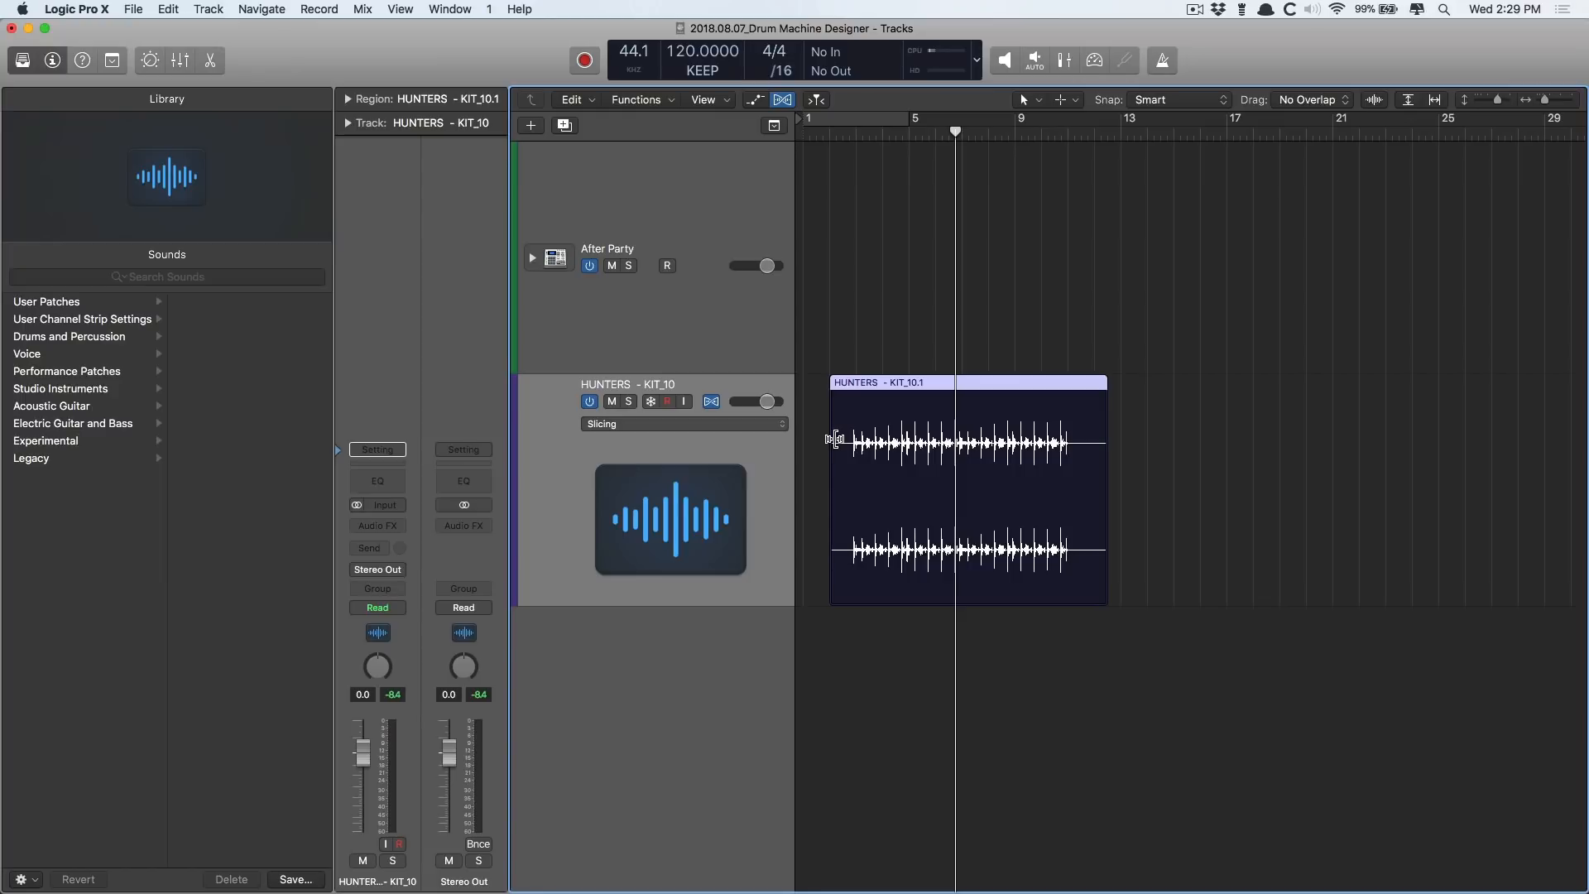
pyautogui.press('space')
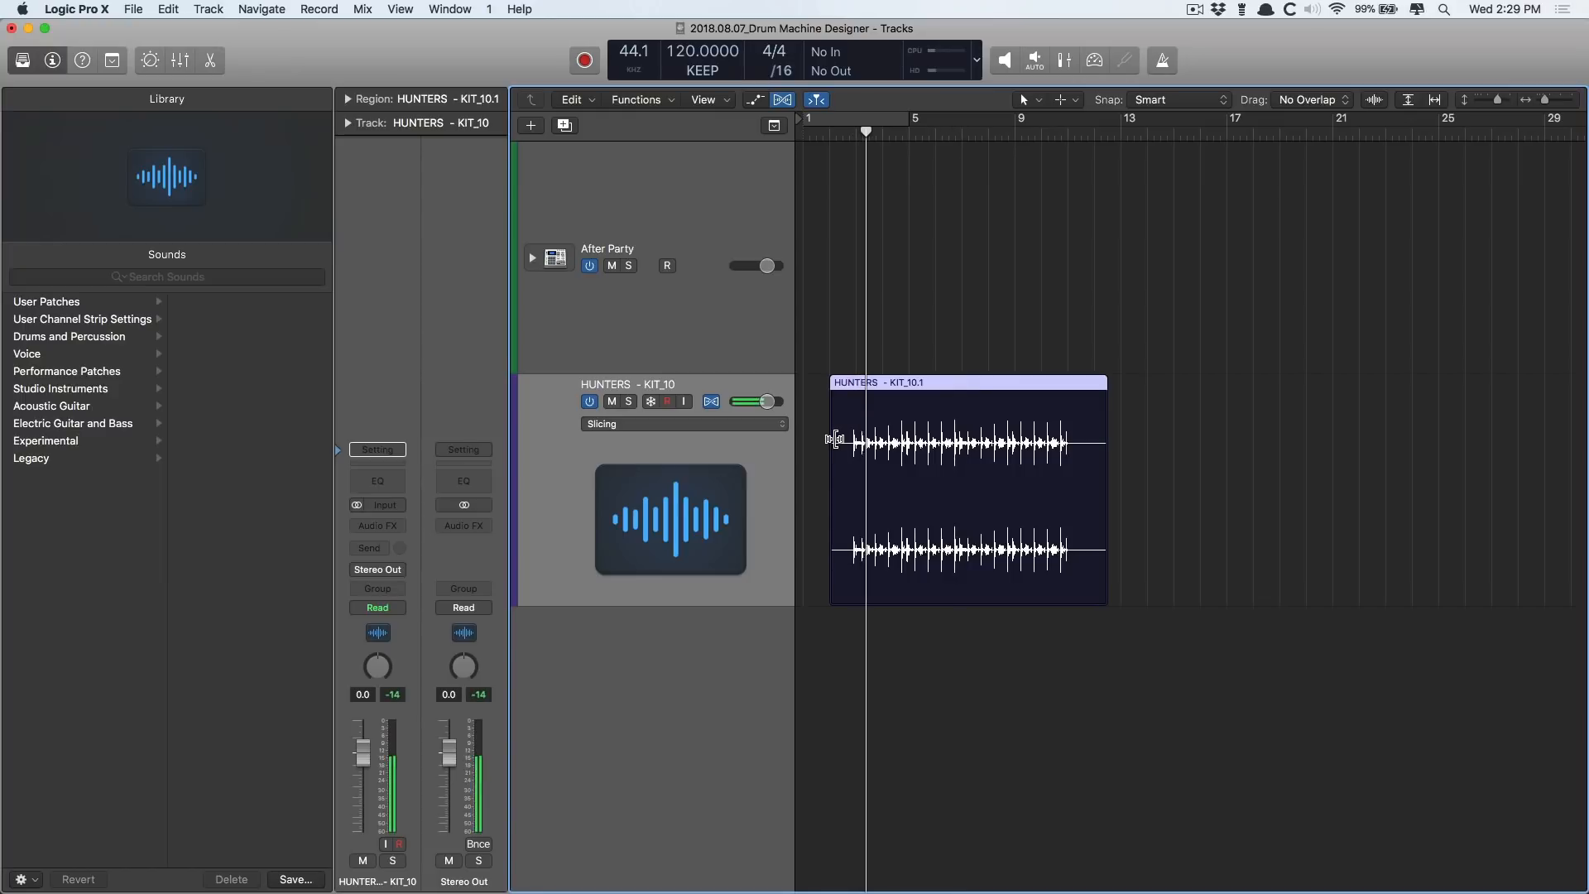
pyautogui.press('space')
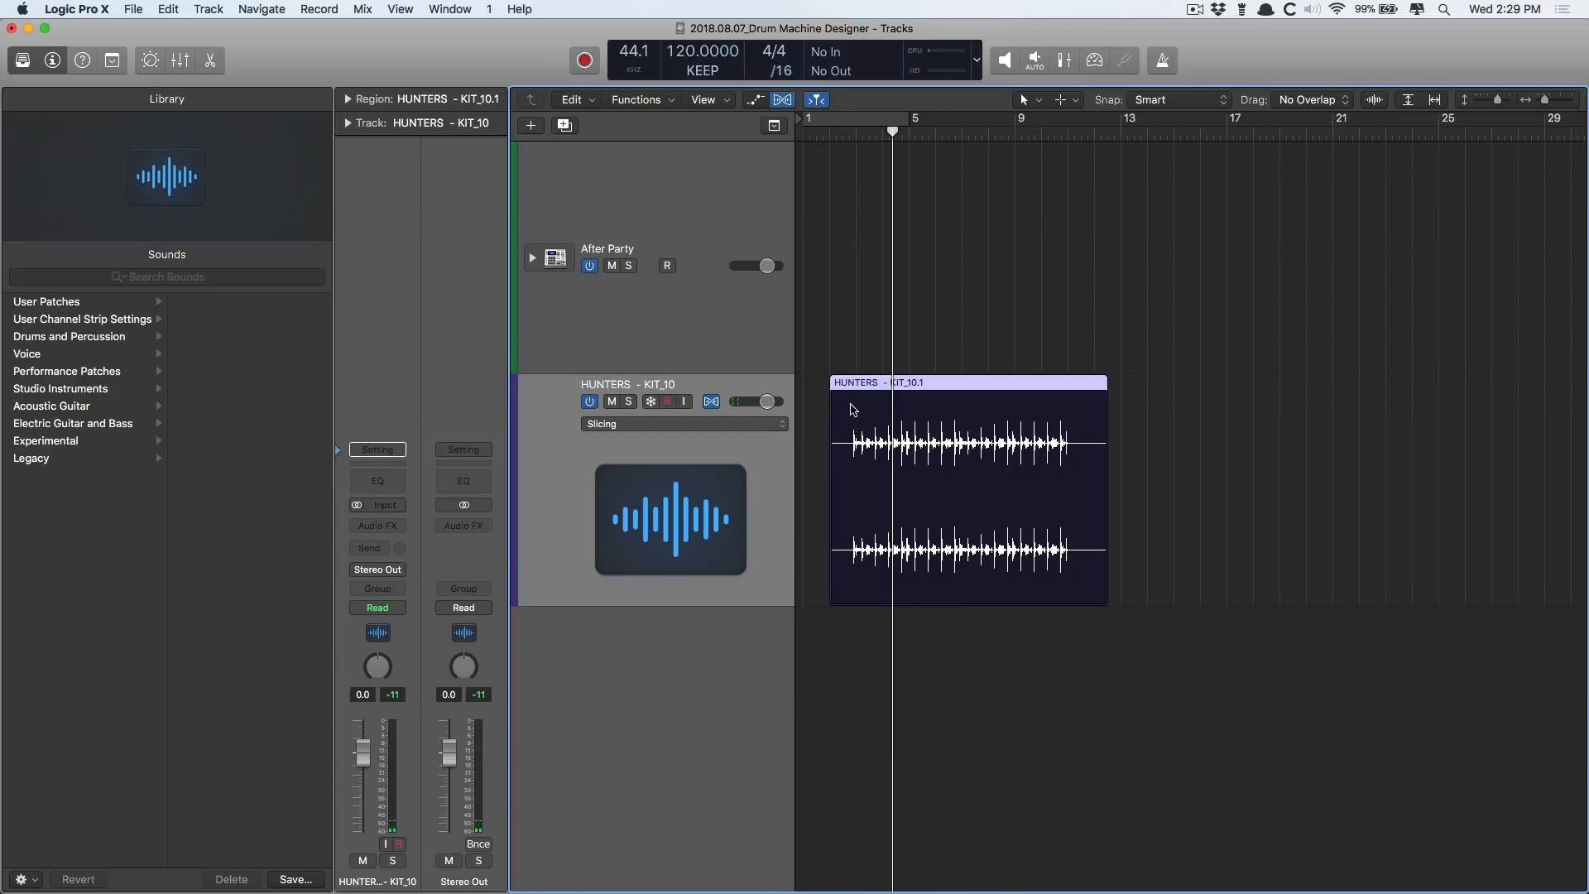
# Remove the original recording tempo from the audio file of the HUNTERS - KIT_10.1 region
pyautogui.rightClick(852, 409)
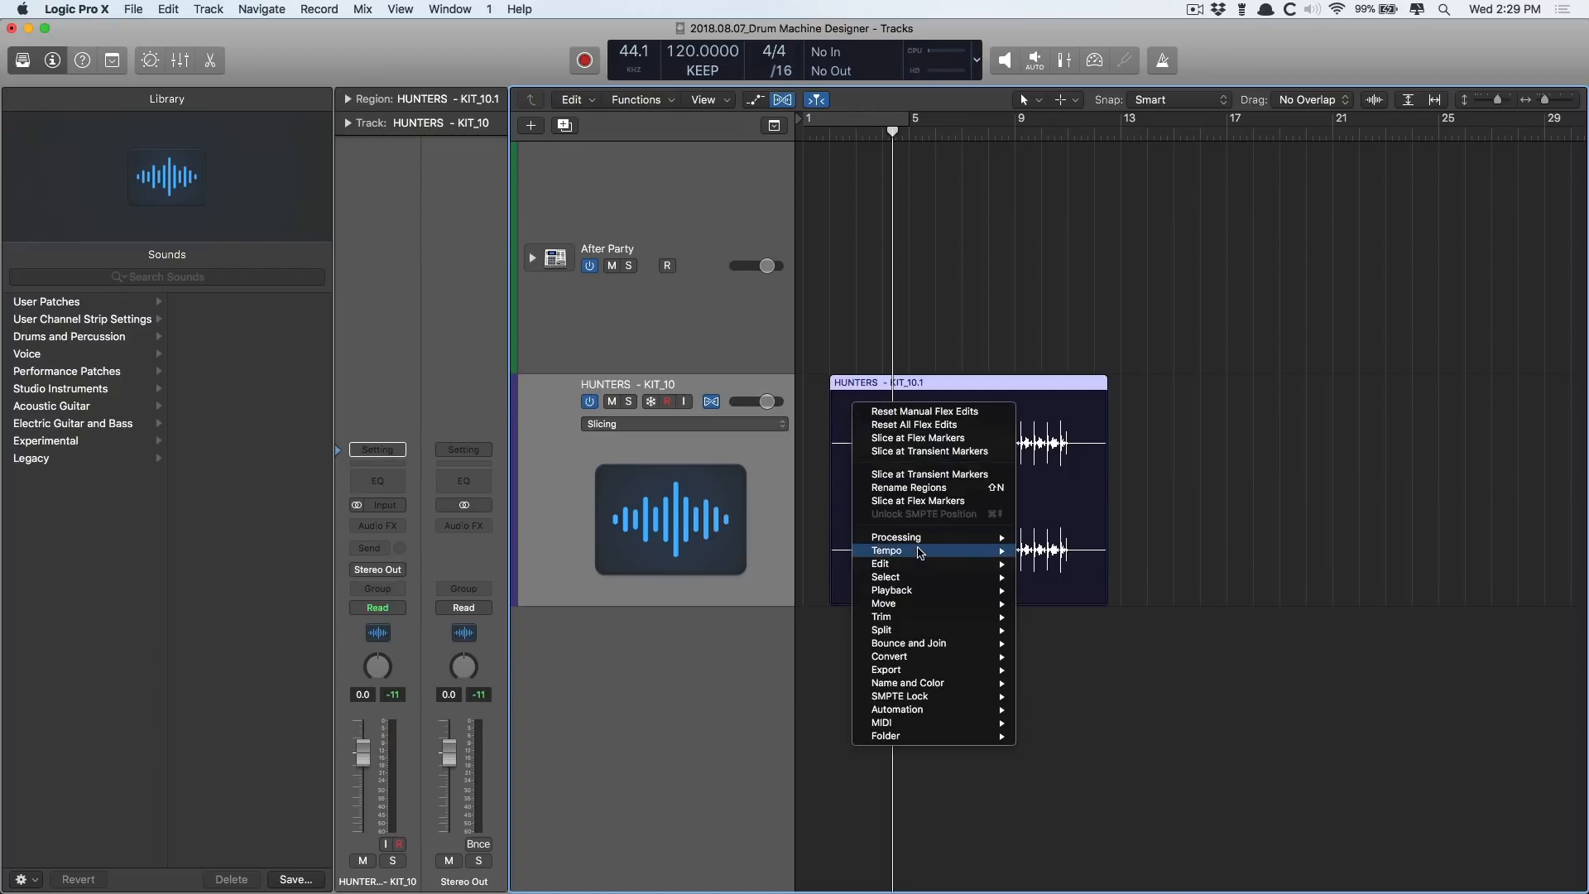
pyautogui.moveTo(925, 550)
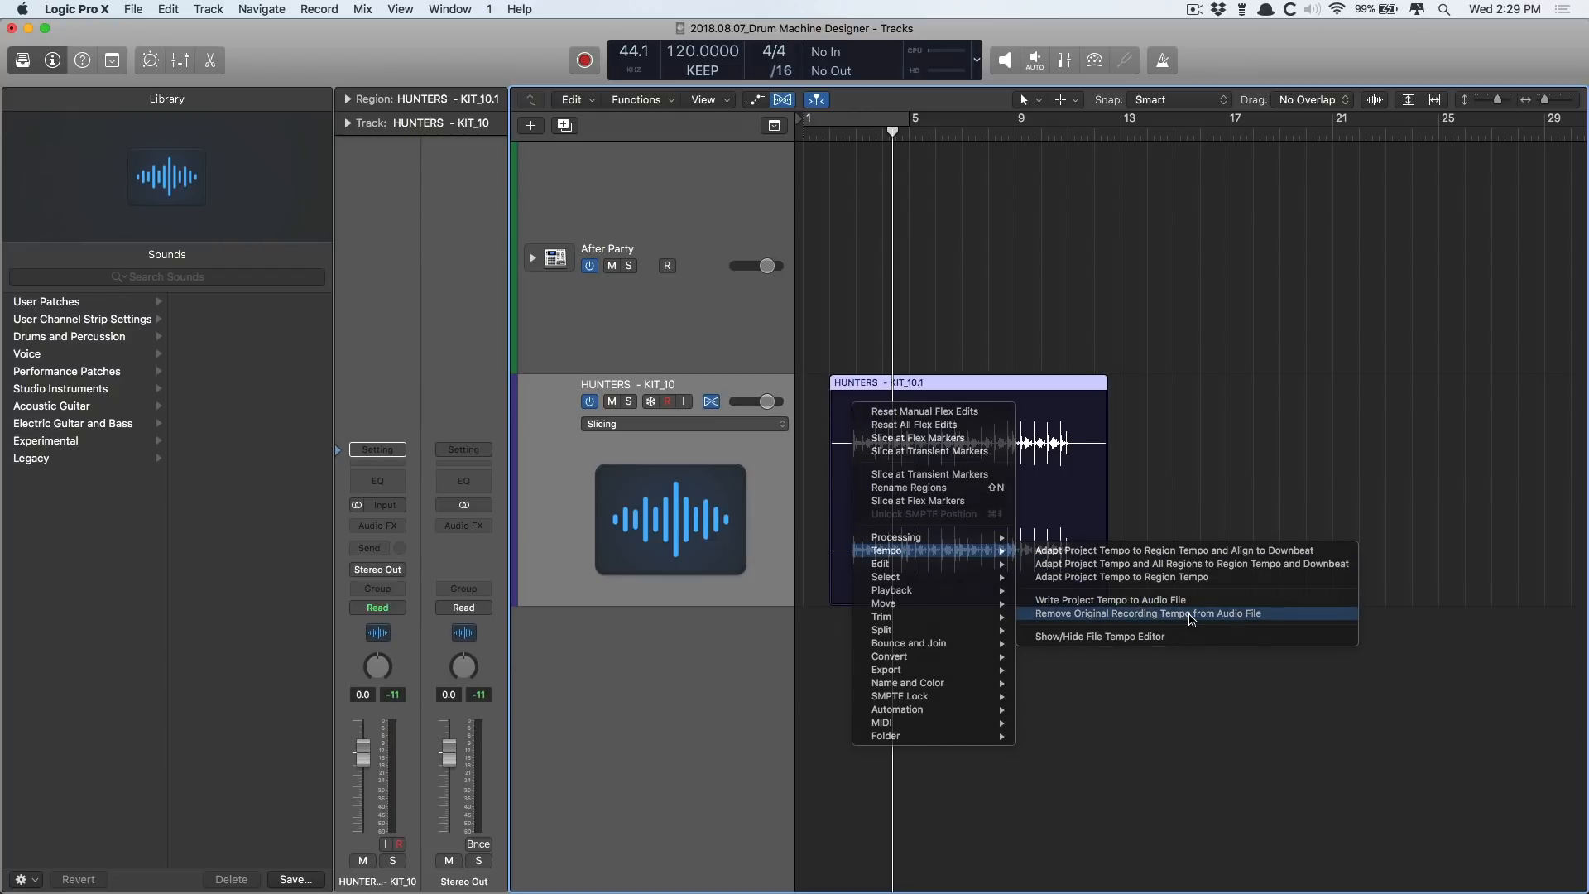
pyautogui.click(1192, 613)
pyautogui.click(926, 312)
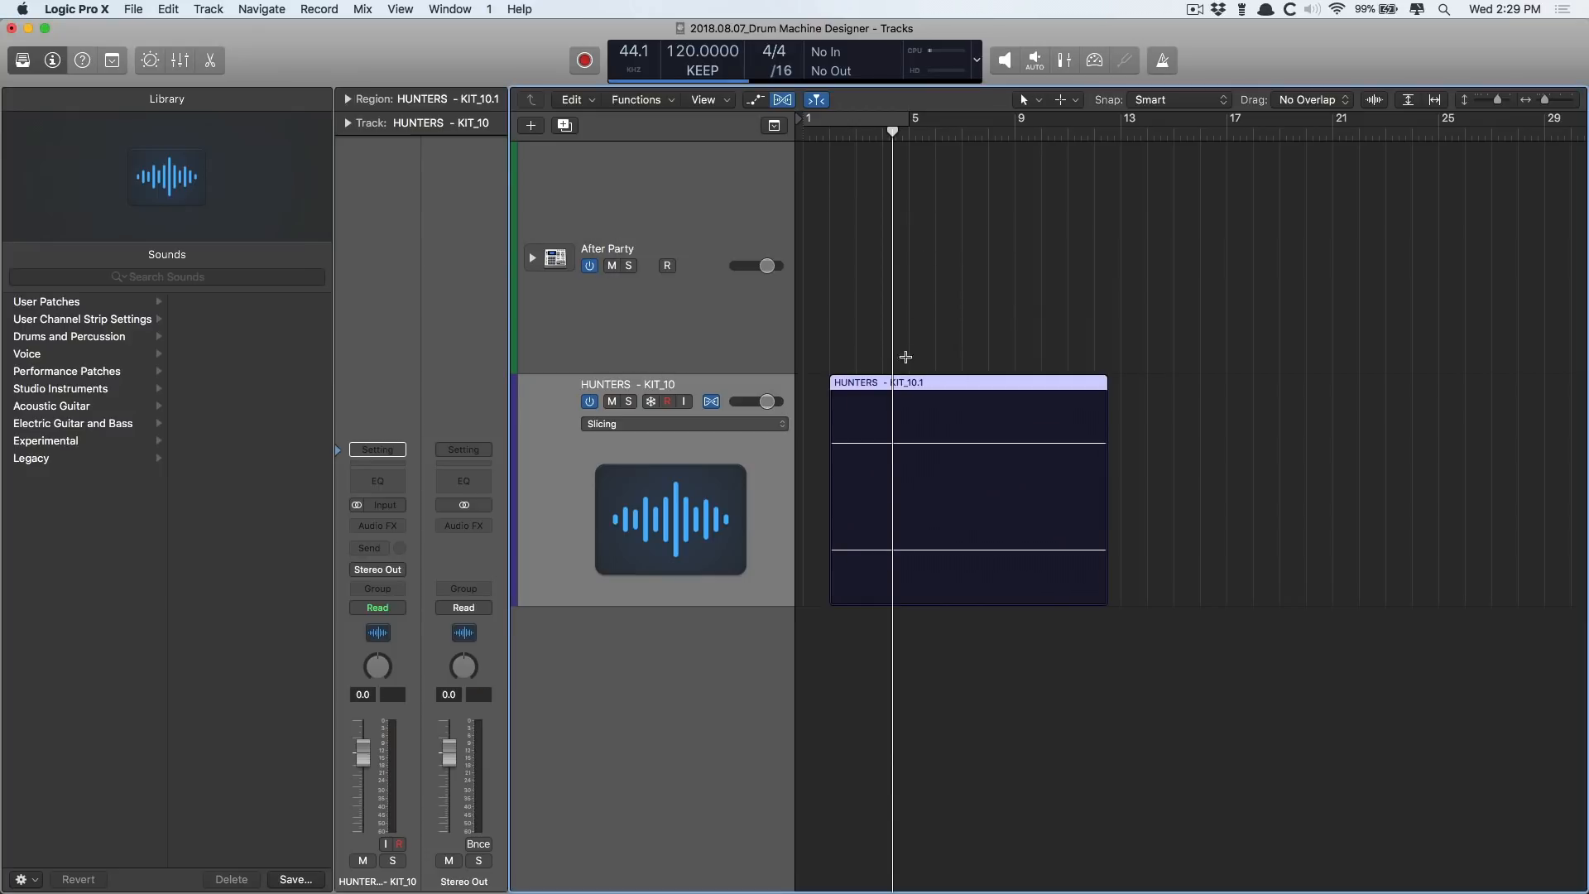
# Reset all flex edits on the HUNTERS - KIT_10.1 region and play it back to check its original timing
pyautogui.rightClick(861, 418)
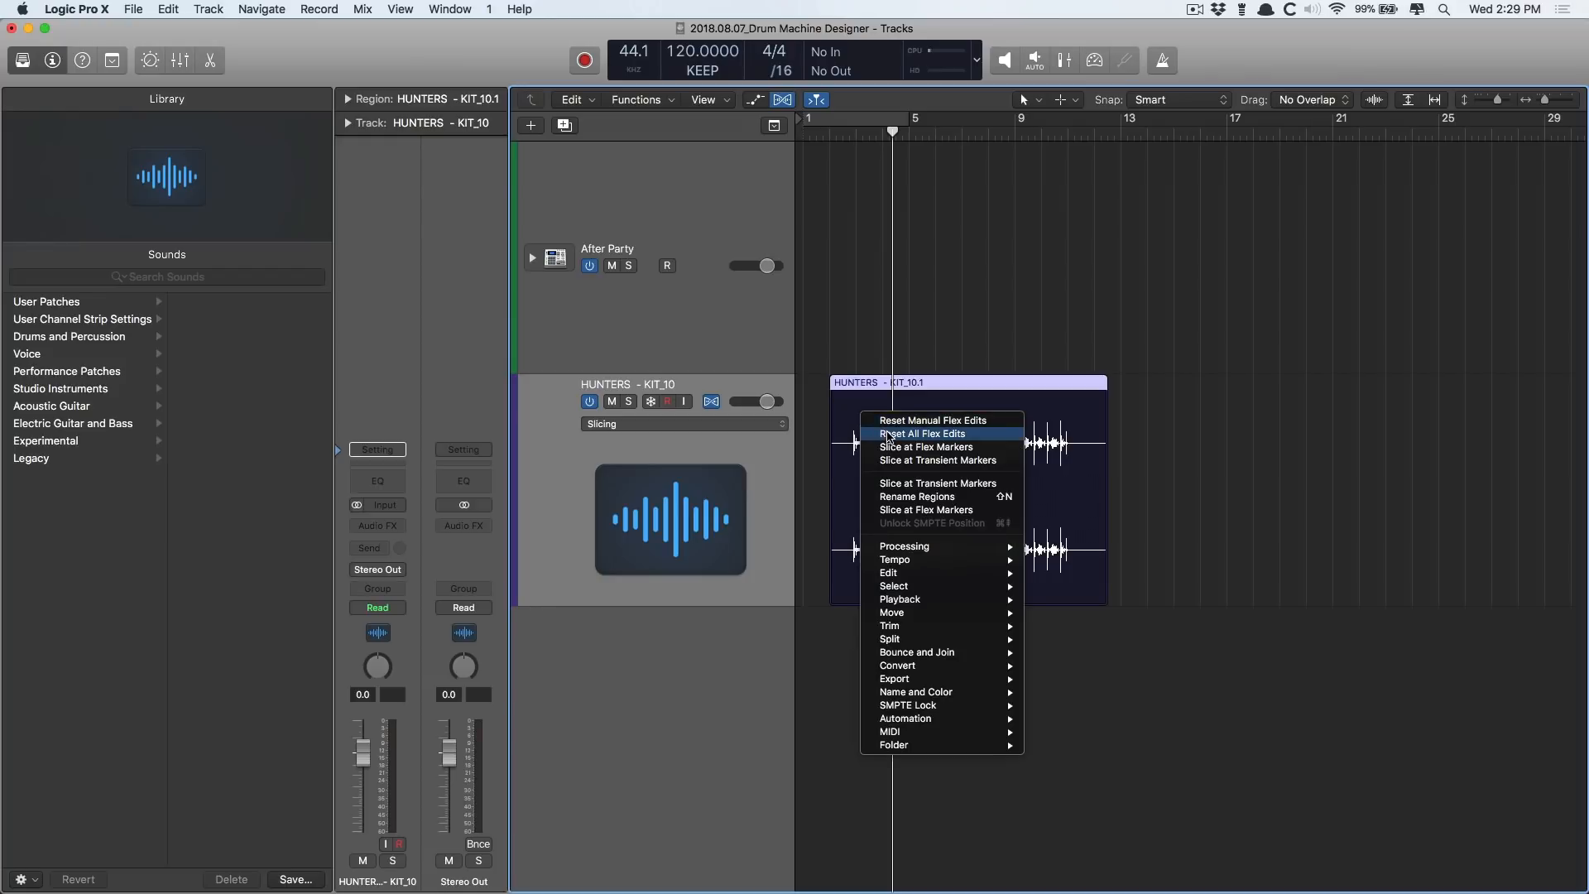
pyautogui.click(888, 434)
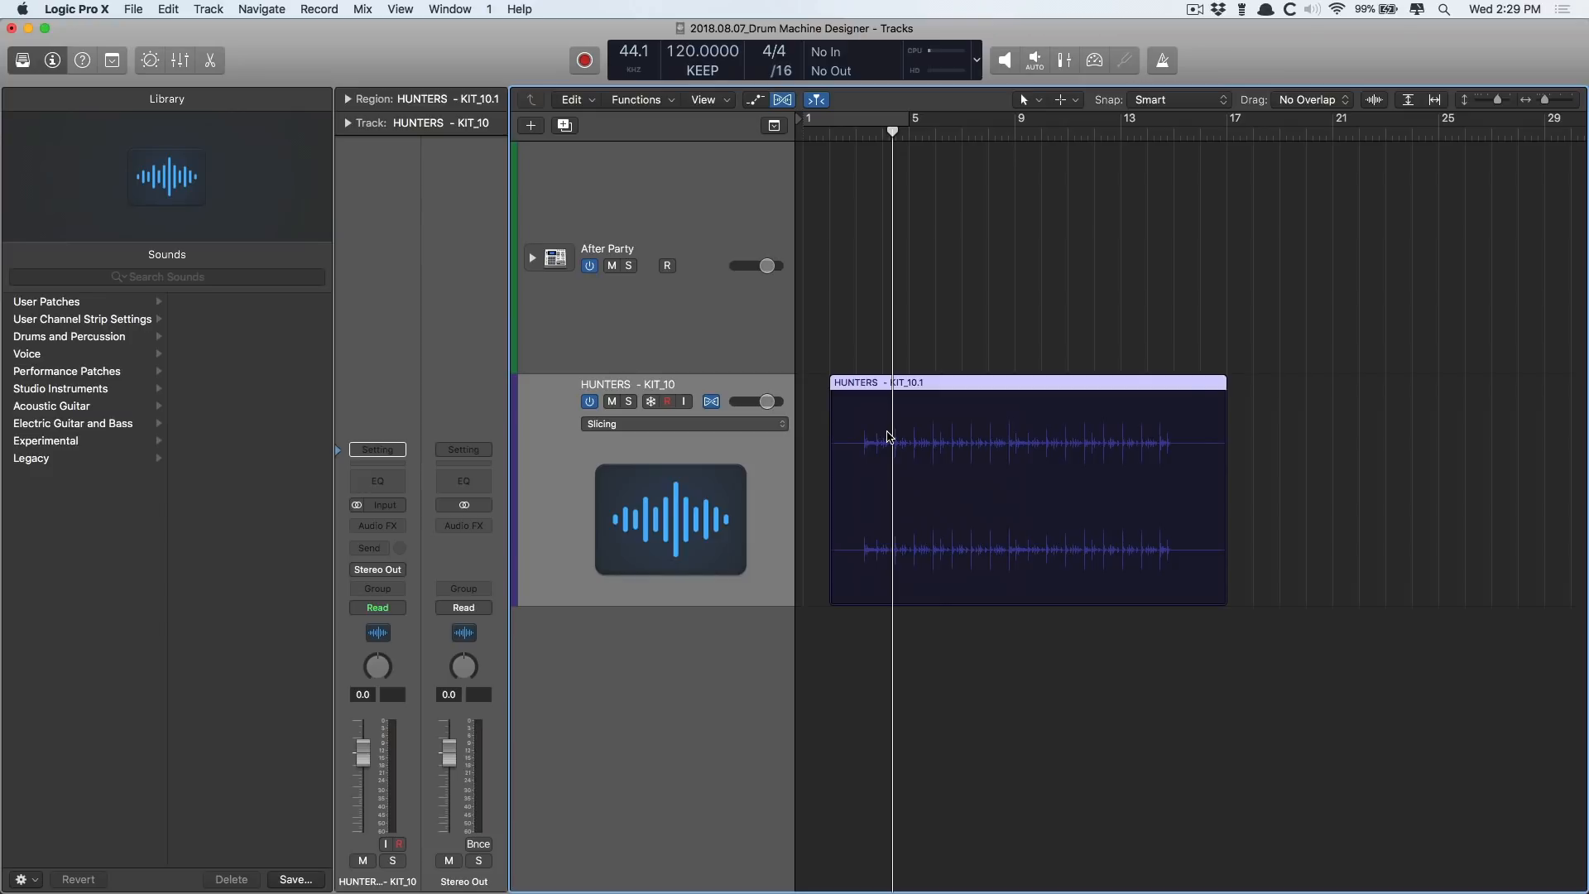
pyautogui.press('space')
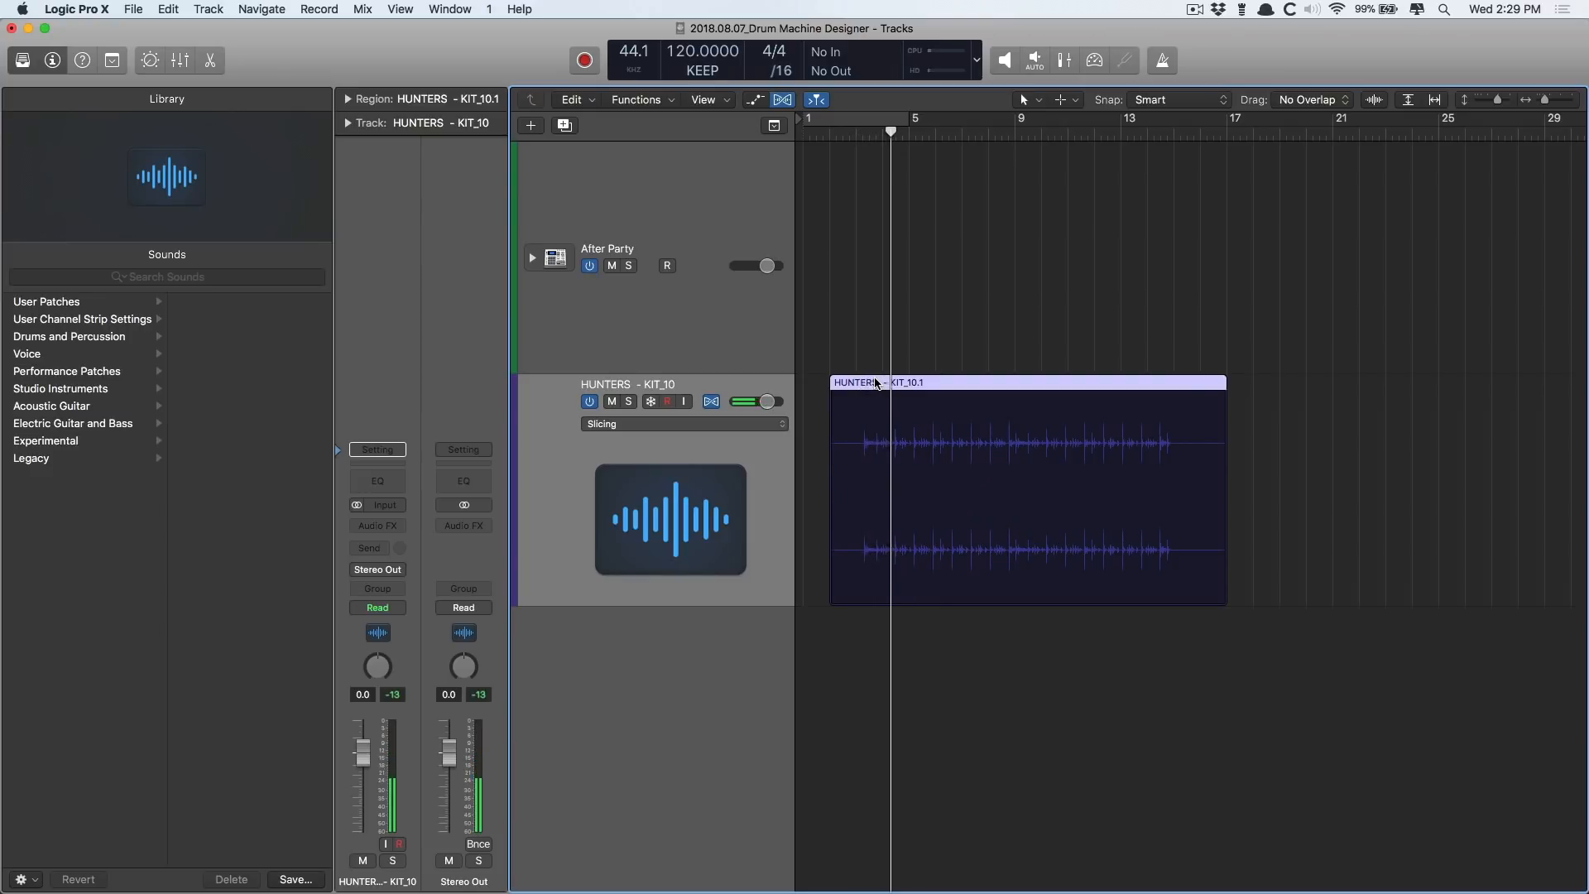
pyautogui.press('space')
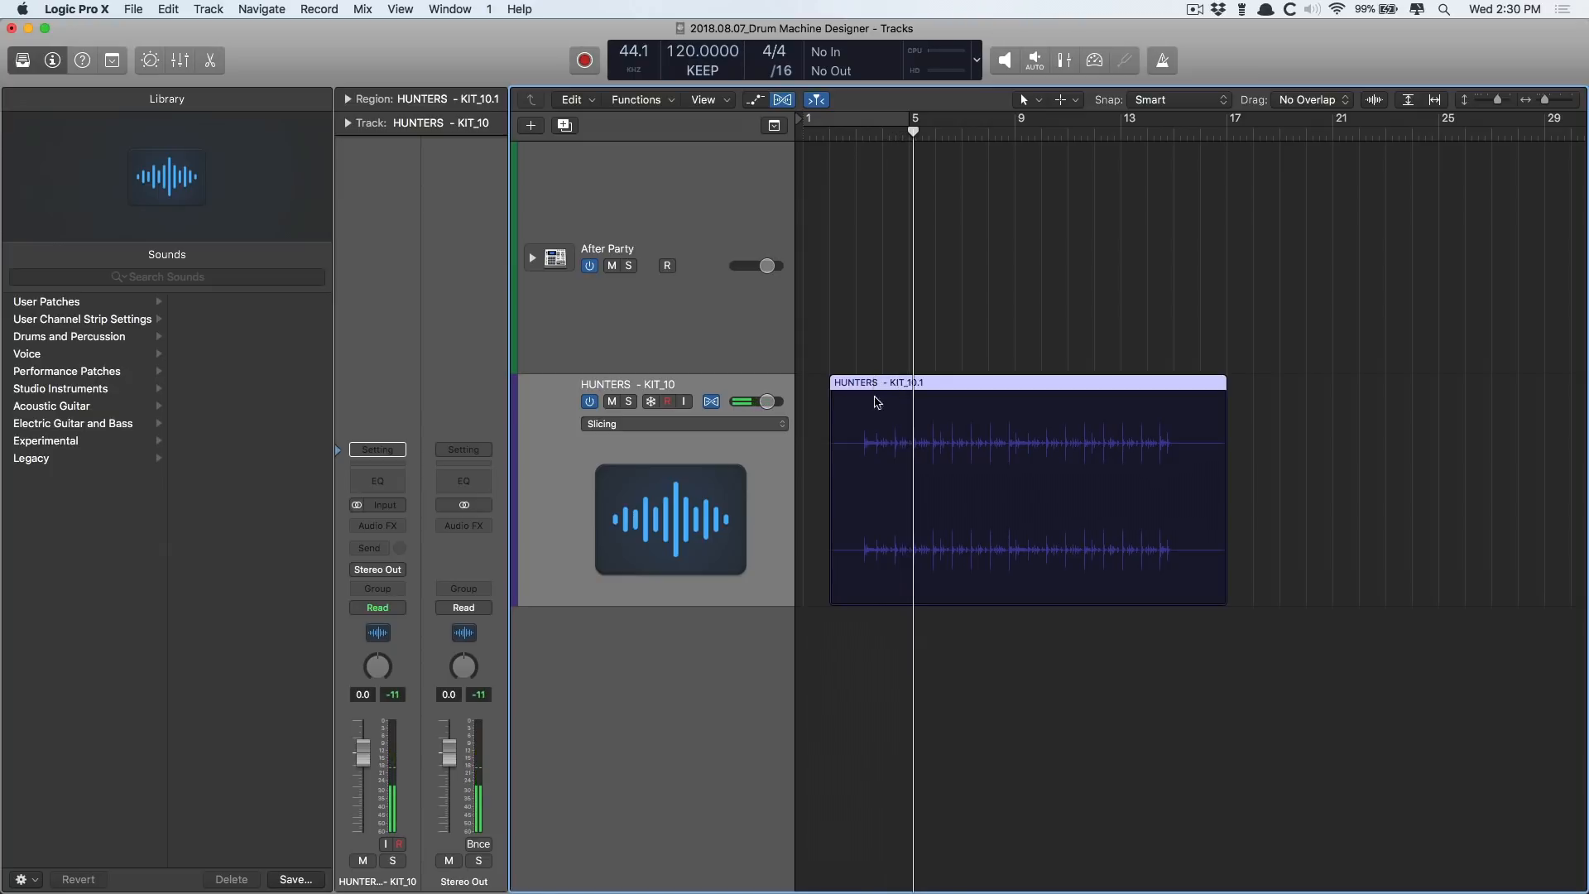
pyautogui.press('z')
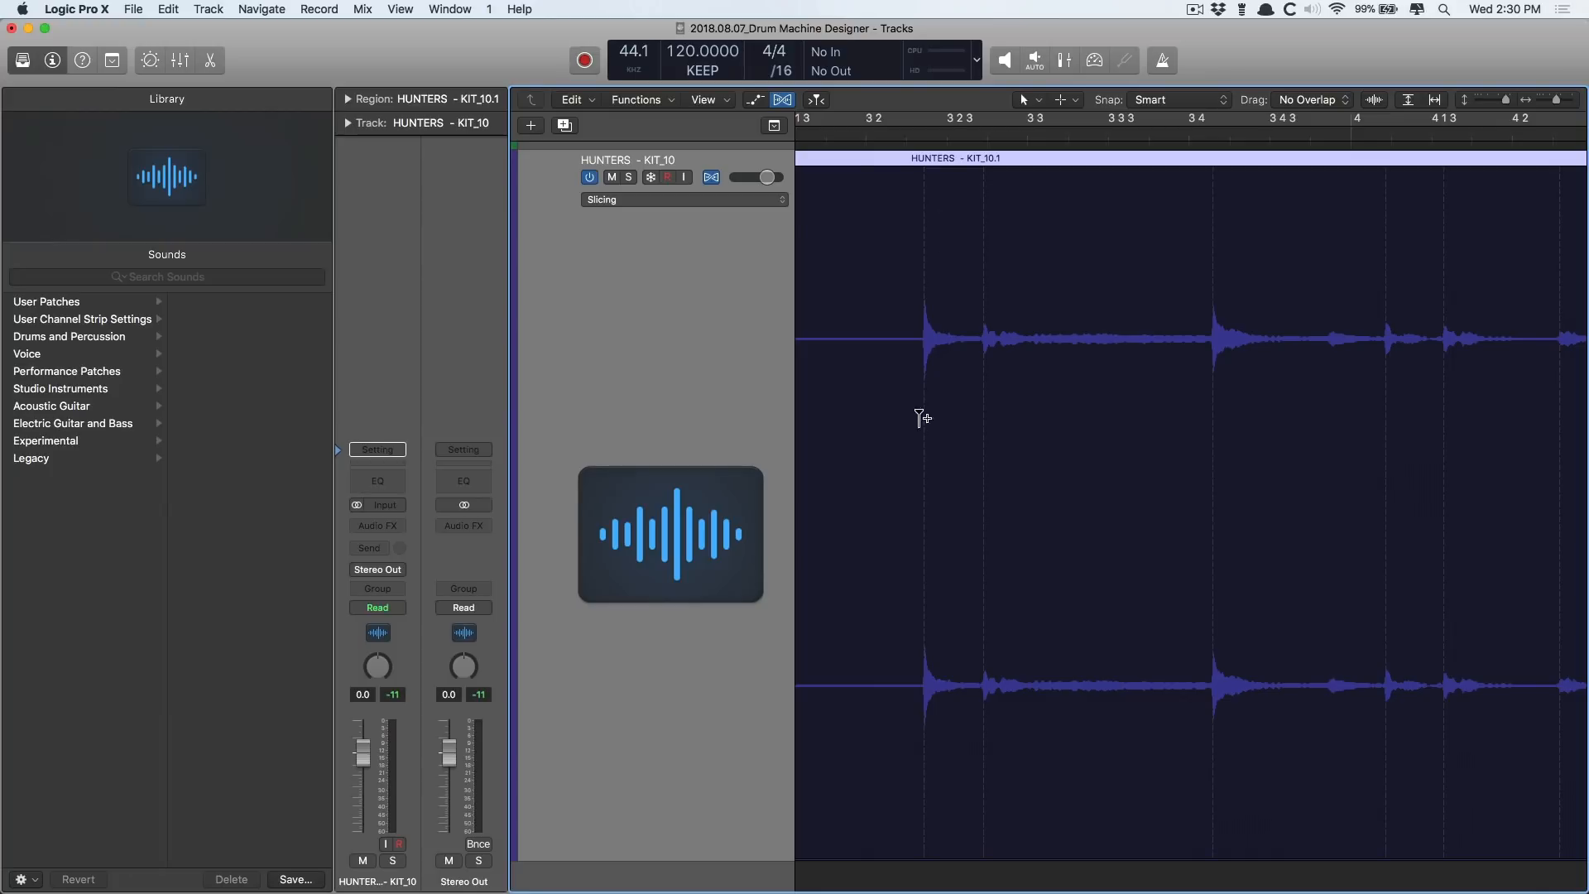
# Slice the HUNTERS - KIT_10.1 region at its transient markers
pyautogui.hscroll(5, 1043, 356)
pyautogui.hscroll(-6, 1047, 357)
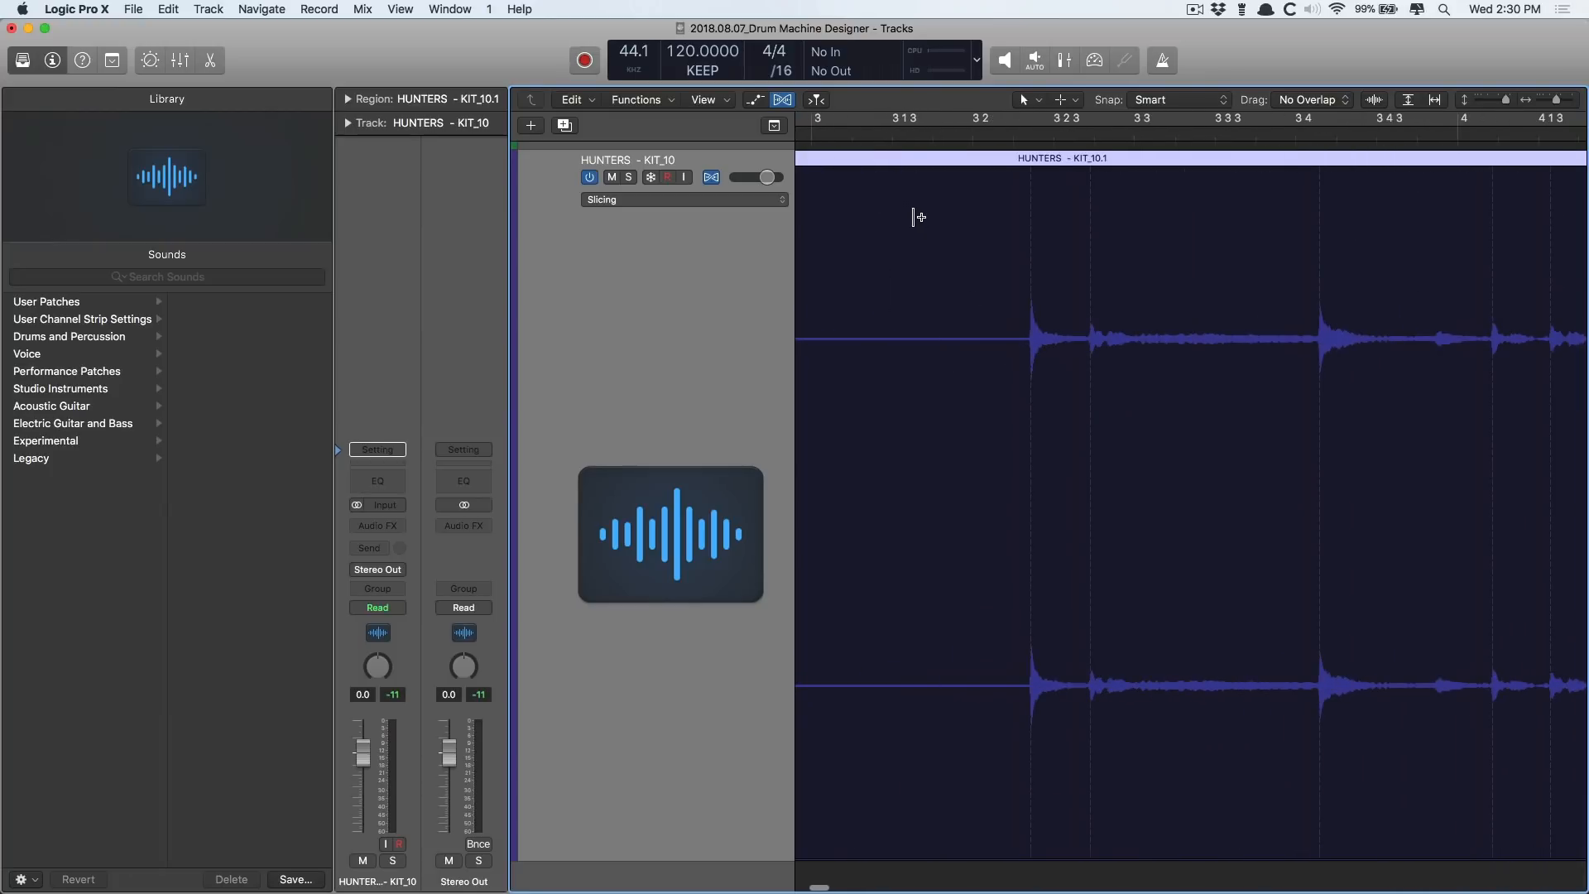
pyautogui.rightClick(930, 239)
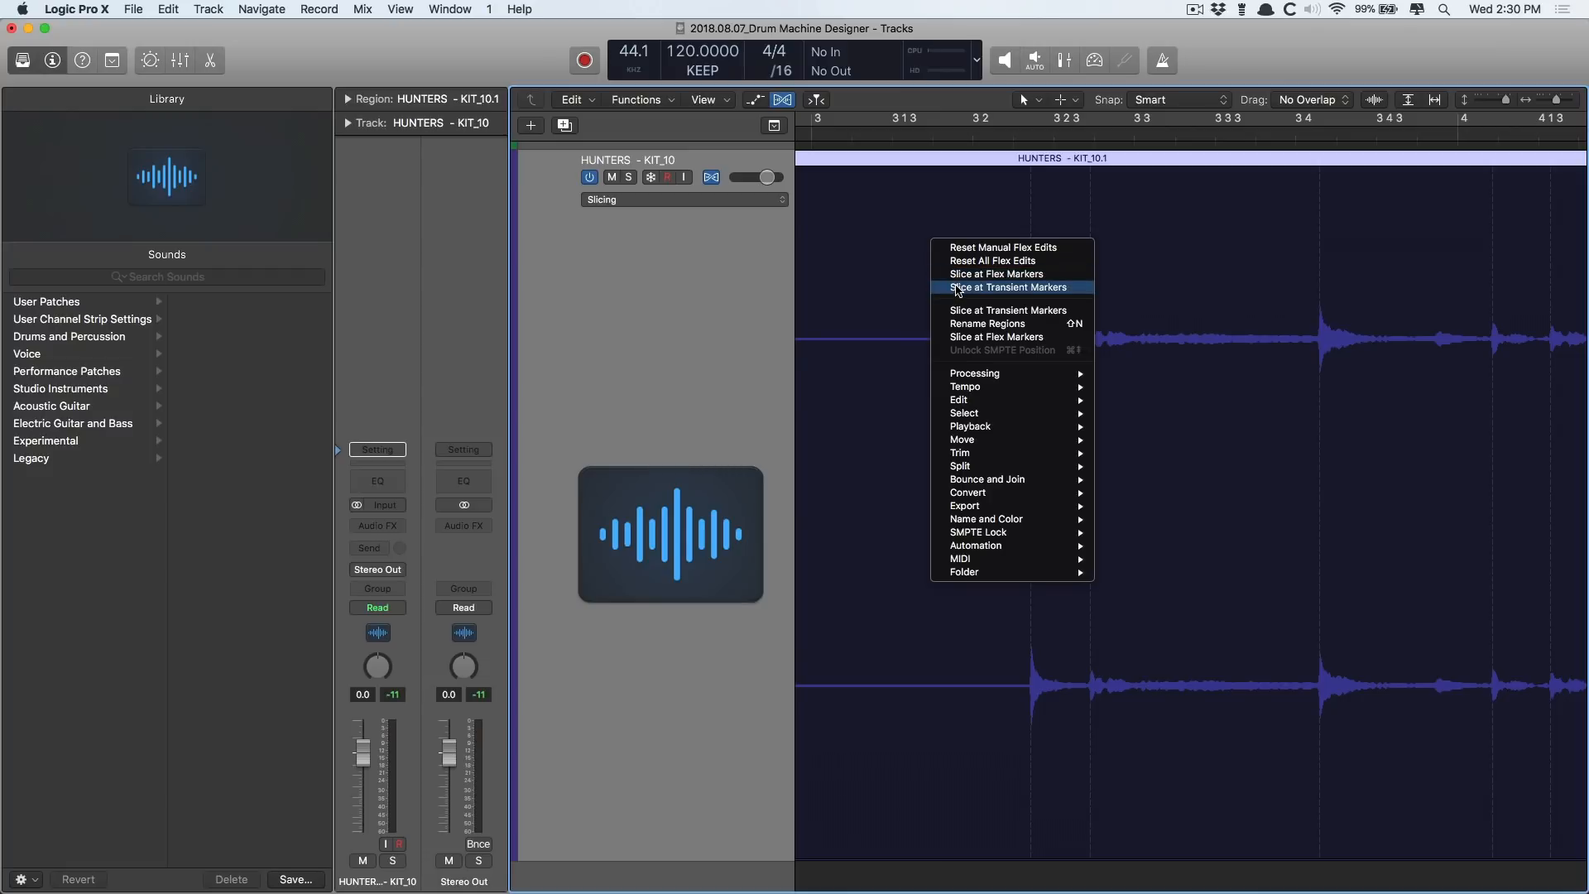
pyautogui.click(957, 288)
pyautogui.keyDown('ctrl'); pyautogui.keyDown('alt'); pyautogui.click(962, 306); pyautogui.keyUp('alt'); pyautogui.keyUp('ctrl')
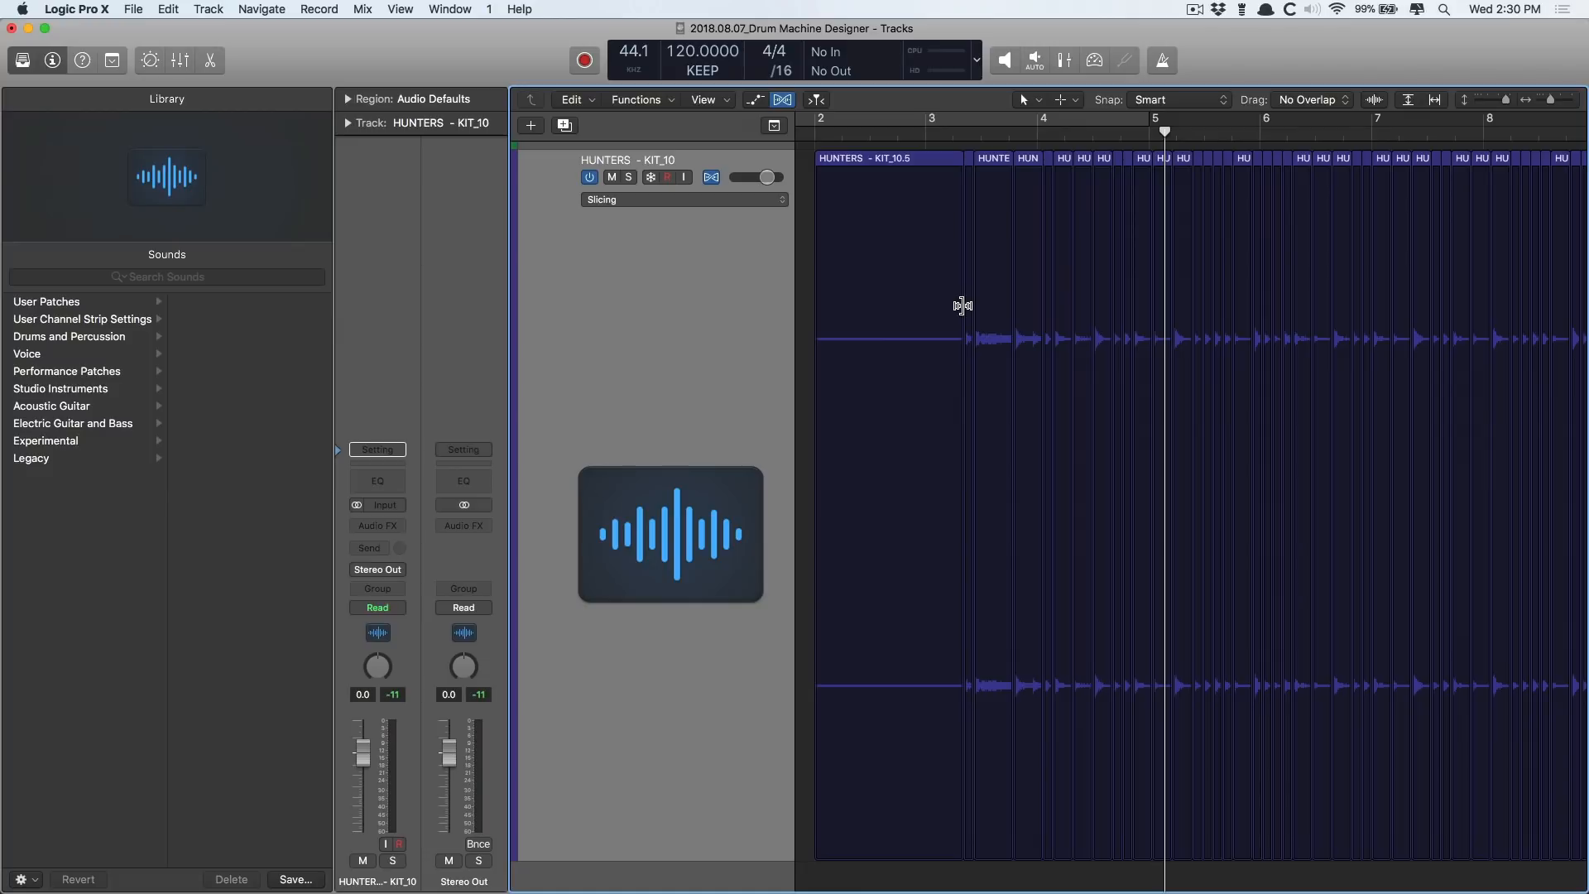
pyautogui.keyDown('ctrl'); pyautogui.keyDown('alt'); pyautogui.click(962, 305); pyautogui.keyUp('alt'); pyautogui.keyUp('ctrl')
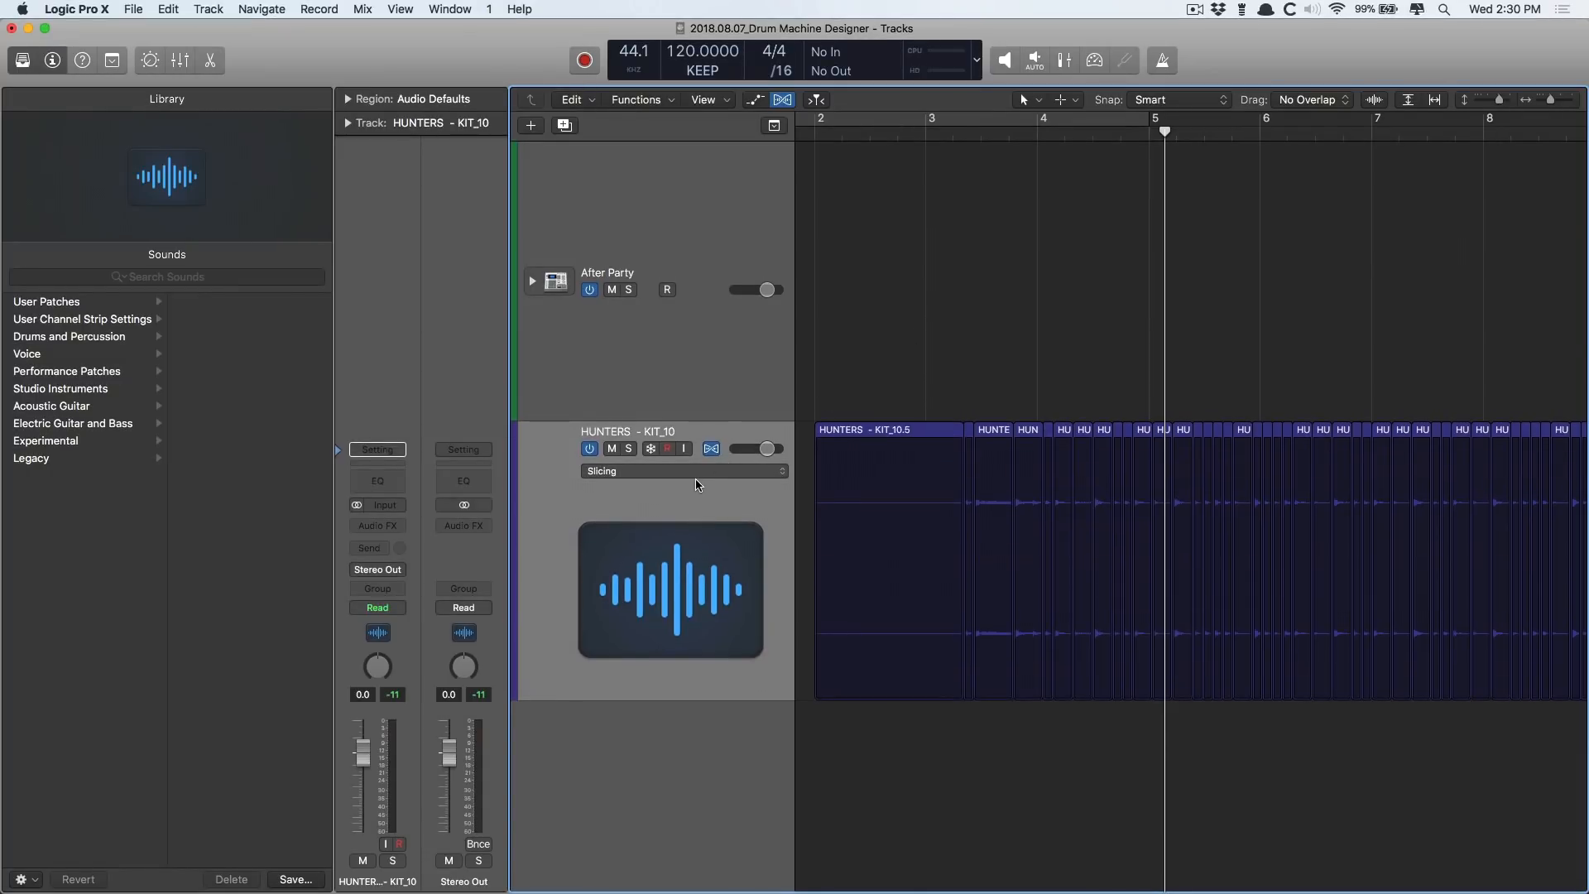
# Turn off the Flex view and play the sliced HUNTERS - KIT_10 regions from around bar 5 to find usable hits
pyautogui.press('super+f')
pyautogui.hscroll(5, 886, 538)
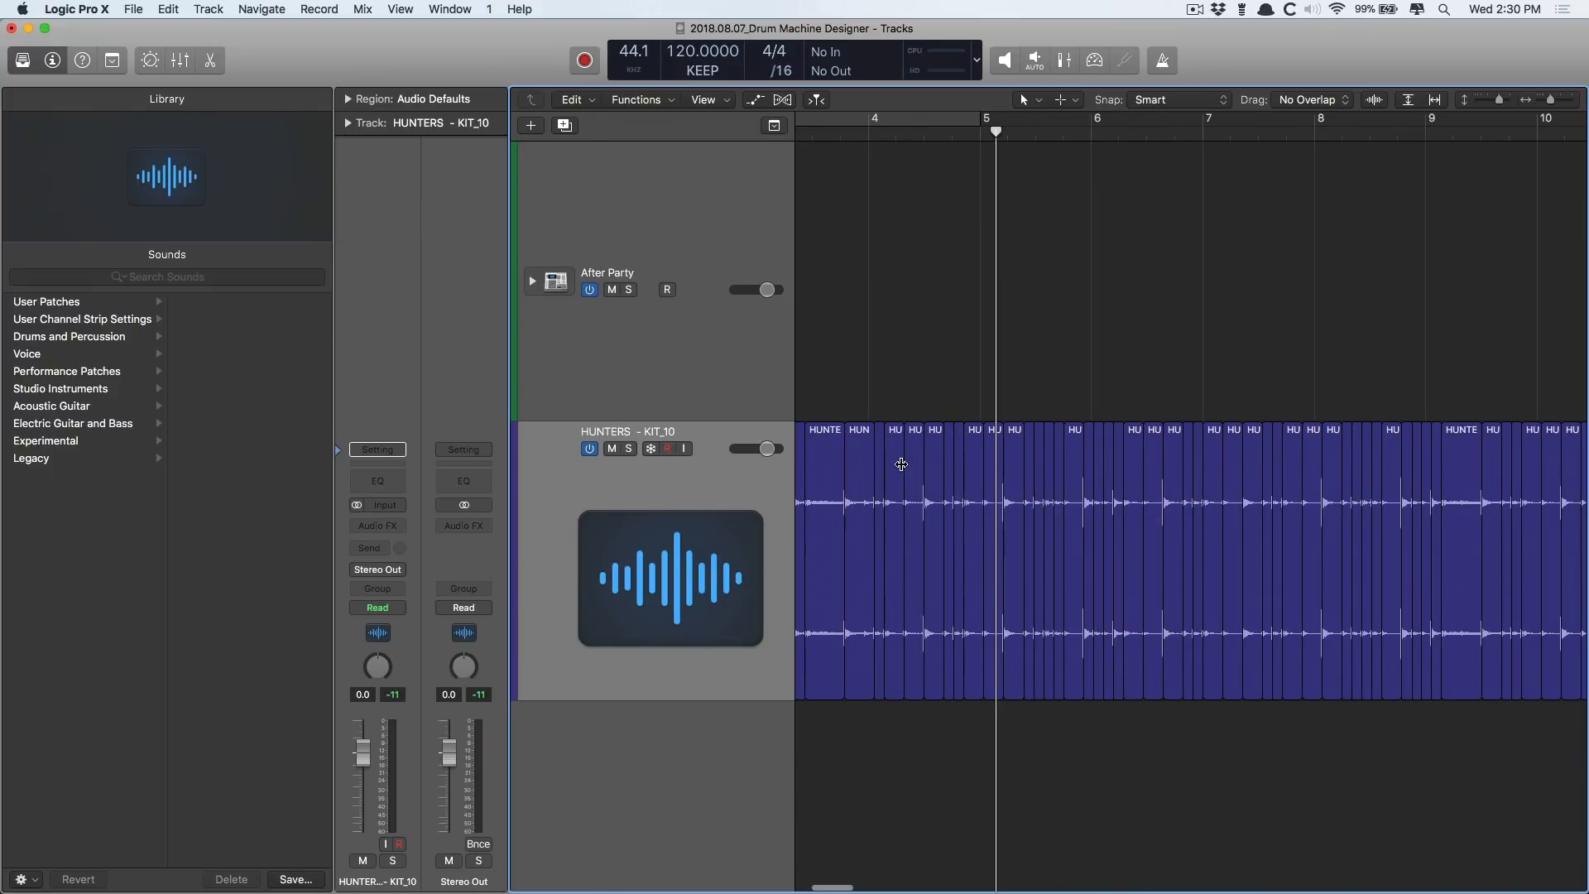
pyautogui.click(982, 133)
pyautogui.press('space')
pyautogui.hscroll(2, 995, 433)
pyautogui.moveTo(952, 465); pyautogui.dragTo(1138, 695)
pyautogui.click(897, 132)
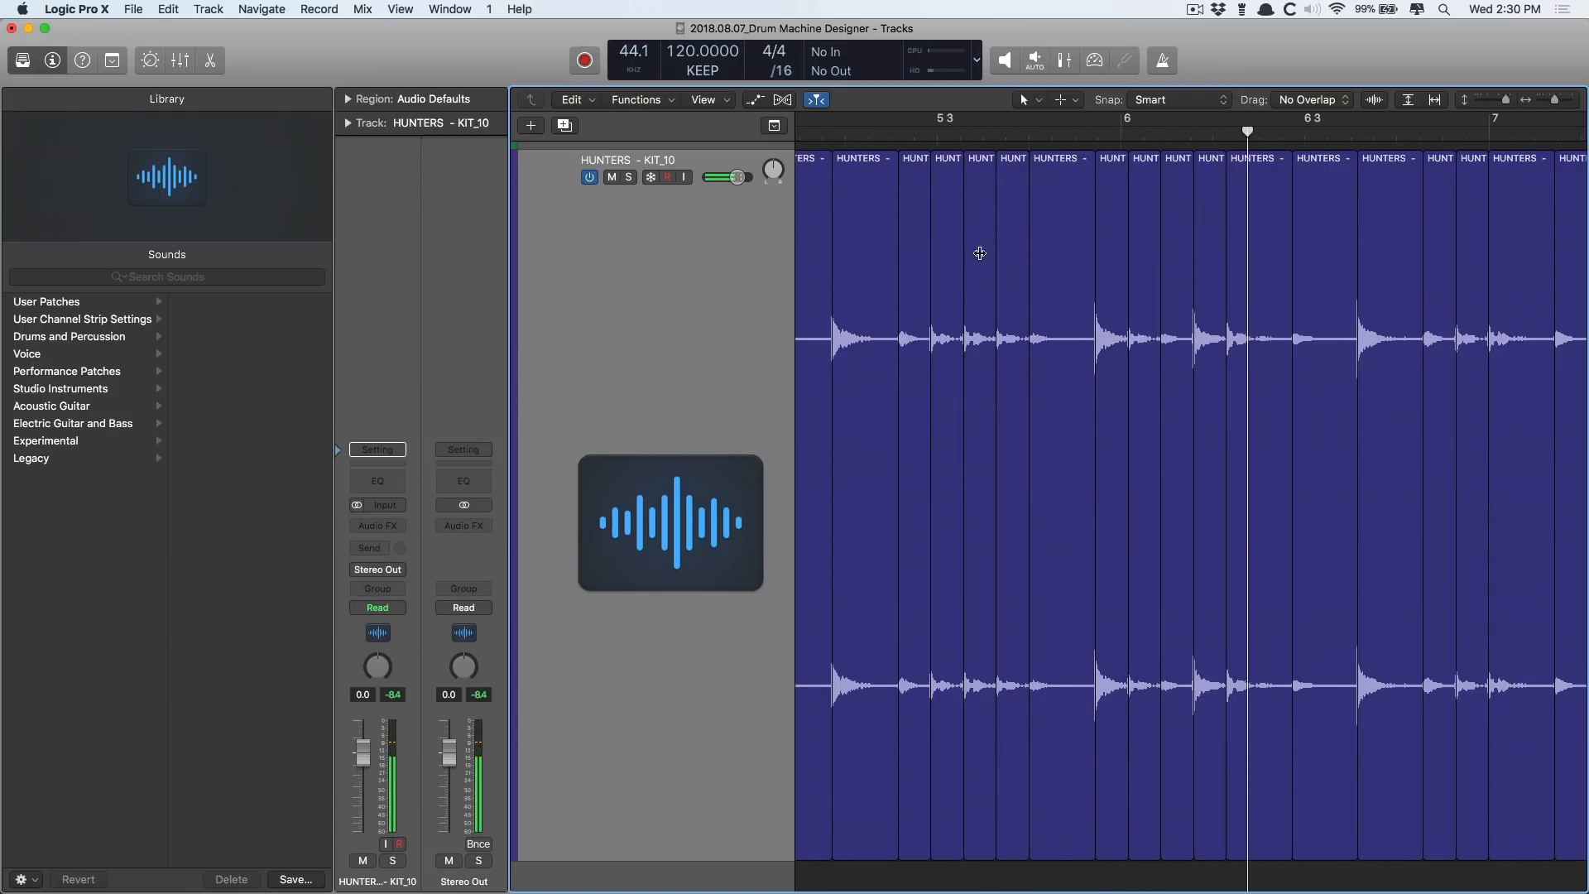
pyautogui.click(945, 232)
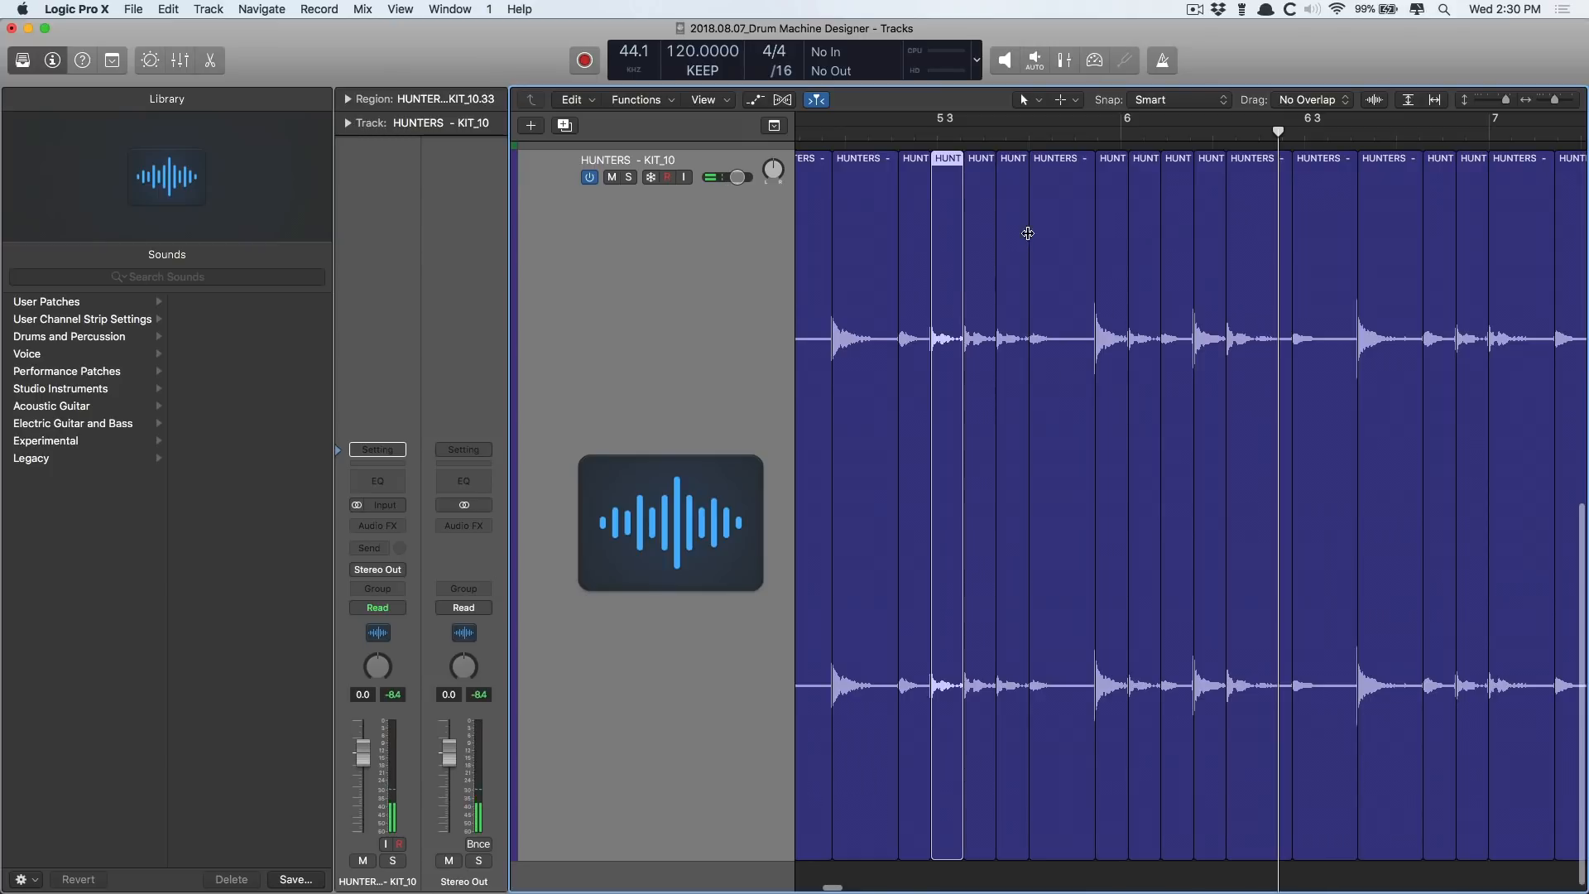
pyautogui.keyDown('shift'); pyautogui.click(1213, 235); pyautogui.keyUp('shift')
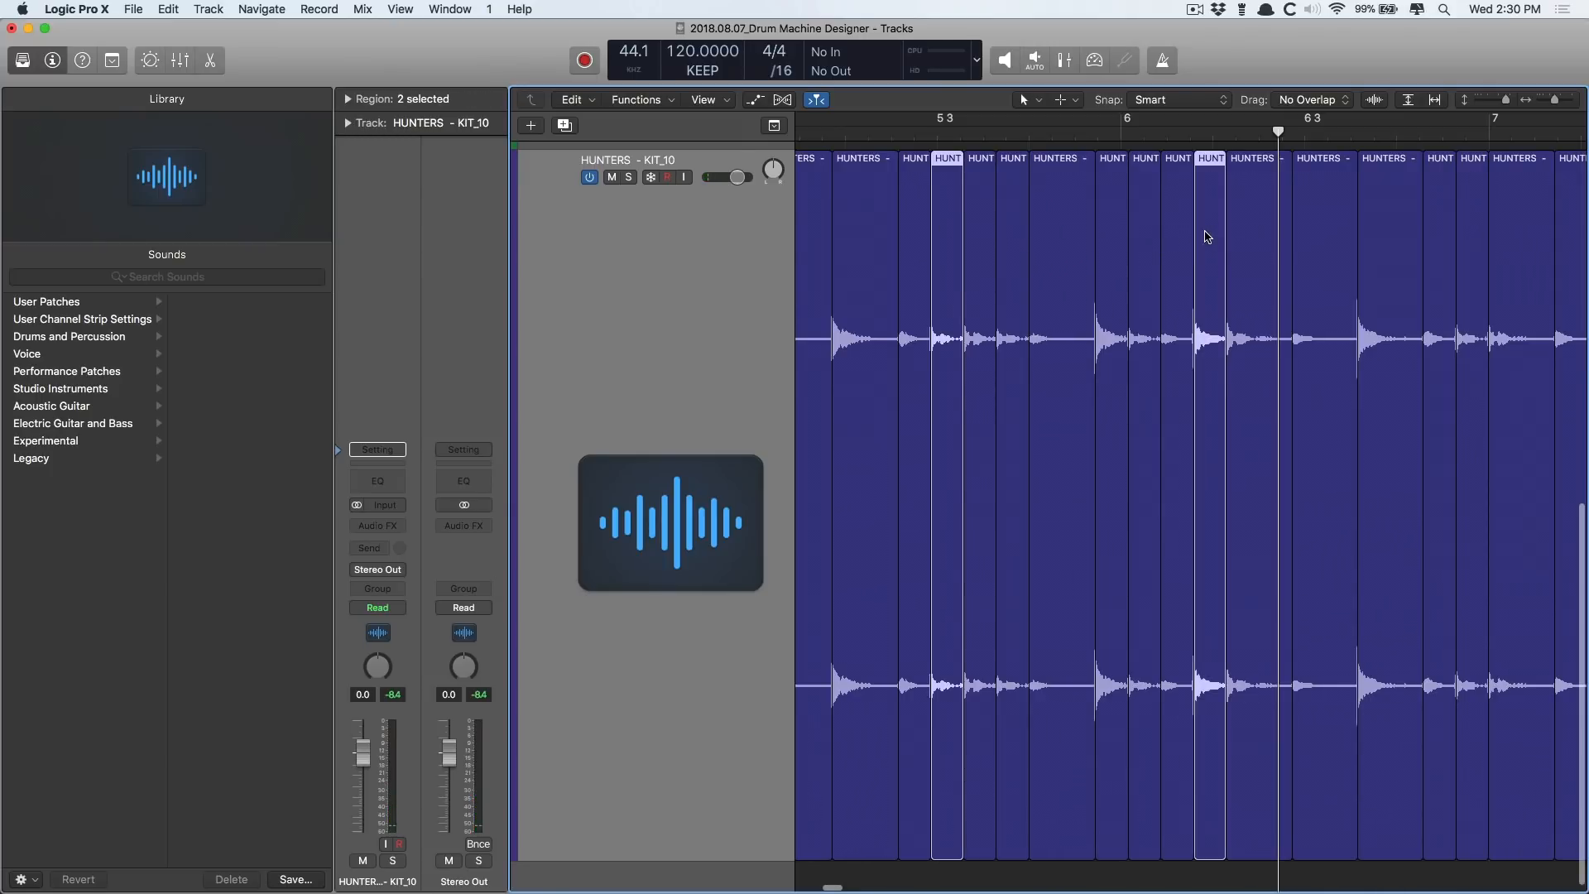
pyautogui.keyDown('shift'); pyautogui.click(915, 269); pyautogui.keyUp('shift')
pyautogui.press('z')
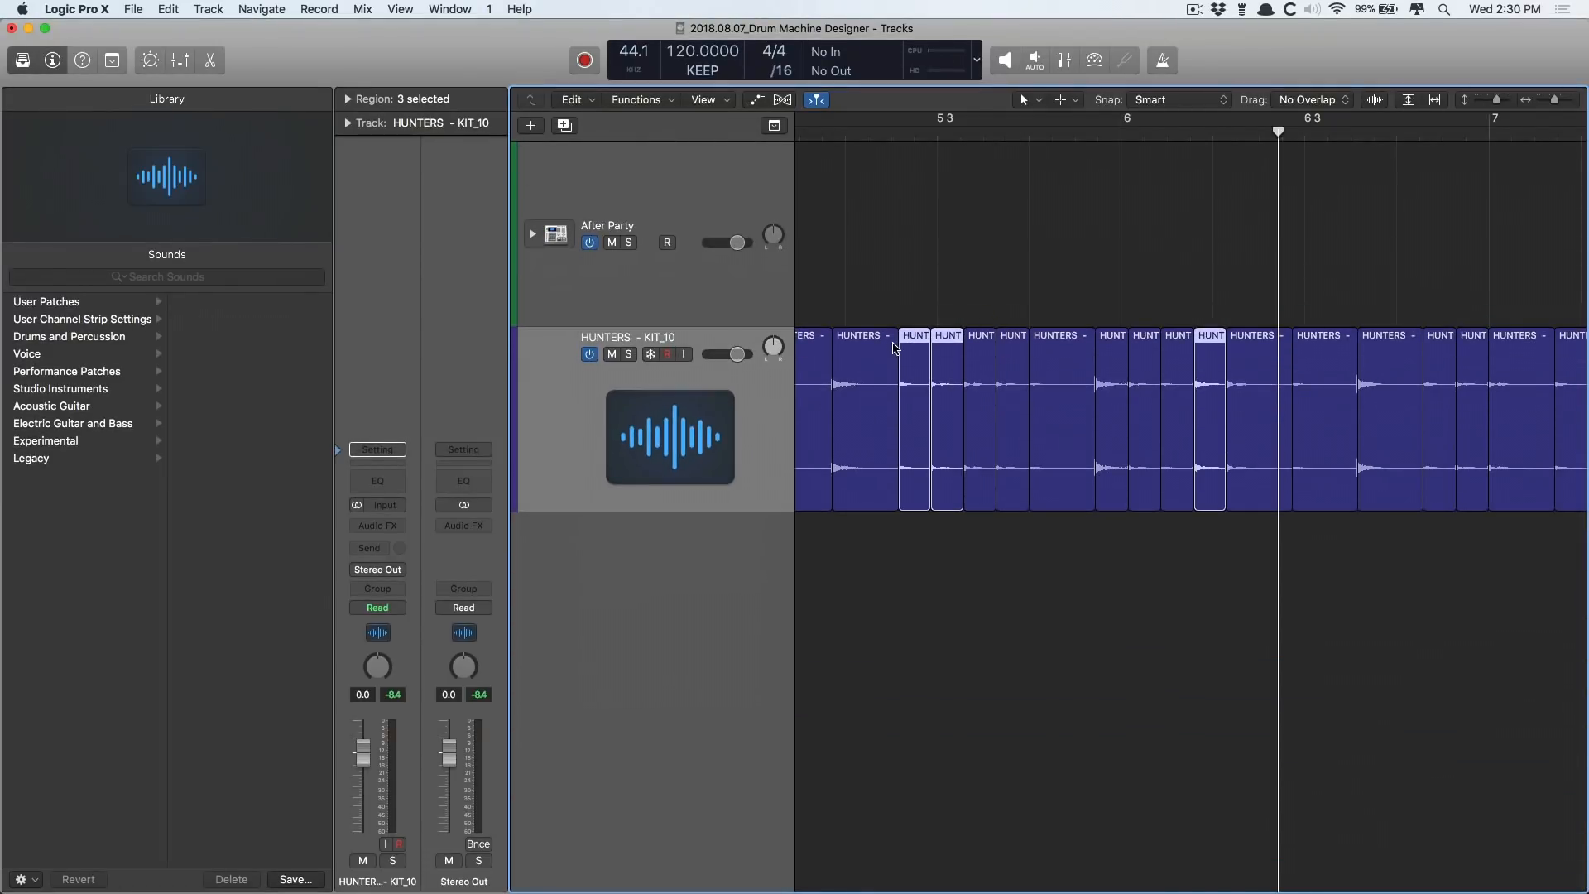
# Create a new audio track and move the two slices around 5 3 and the one just before bar 6 onto it
pyautogui.press('alt+super+a')
pyautogui.click(925, 369)
pyautogui.keyDown('shift'); pyautogui.click(951, 368); pyautogui.keyUp('shift')
pyautogui.keyDown('shift'); pyautogui.click(1114, 368); pyautogui.keyUp('shift')
pyautogui.moveTo(1115, 368); pyautogui.dragTo(1114, 554)
# Delete the HUNTERS - KIT_10 track with all its remaining slices and play the three slices on Audio 2
pyautogui.click(627, 439)
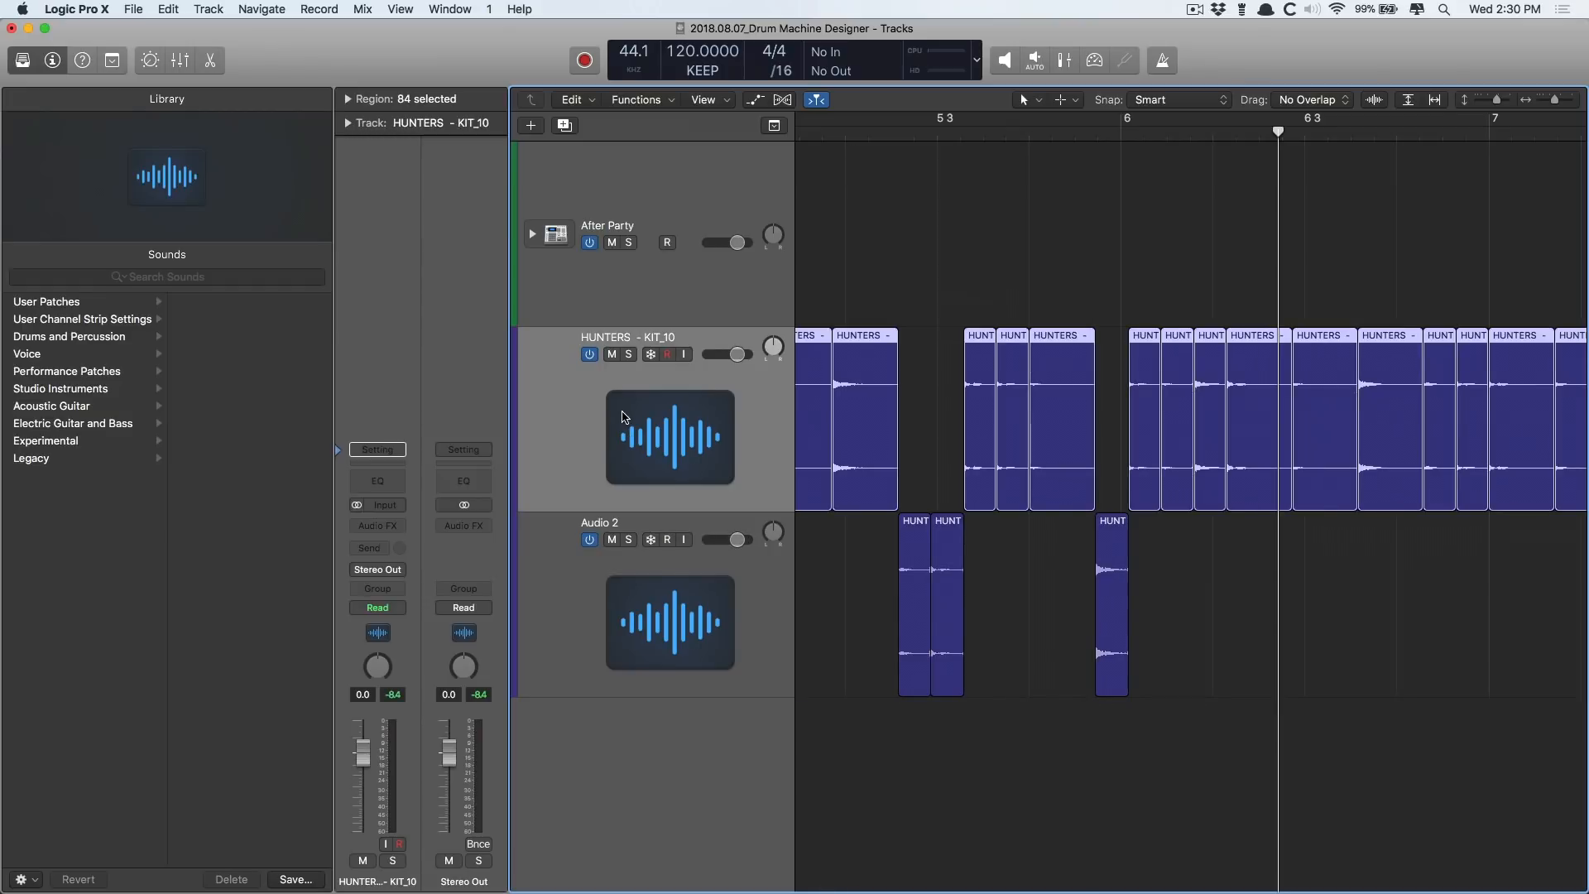
pyautogui.press('Delete')
pyautogui.press('super+Delete')
pyautogui.doubleClick(892, 137)
pyautogui.press('space')
# Give all three slices on Audio 2 a fade-in of 5 and a fade-out of 5
pyautogui.moveTo(836, 379); pyautogui.dragTo(1133, 461)
pyautogui.click(348, 98)
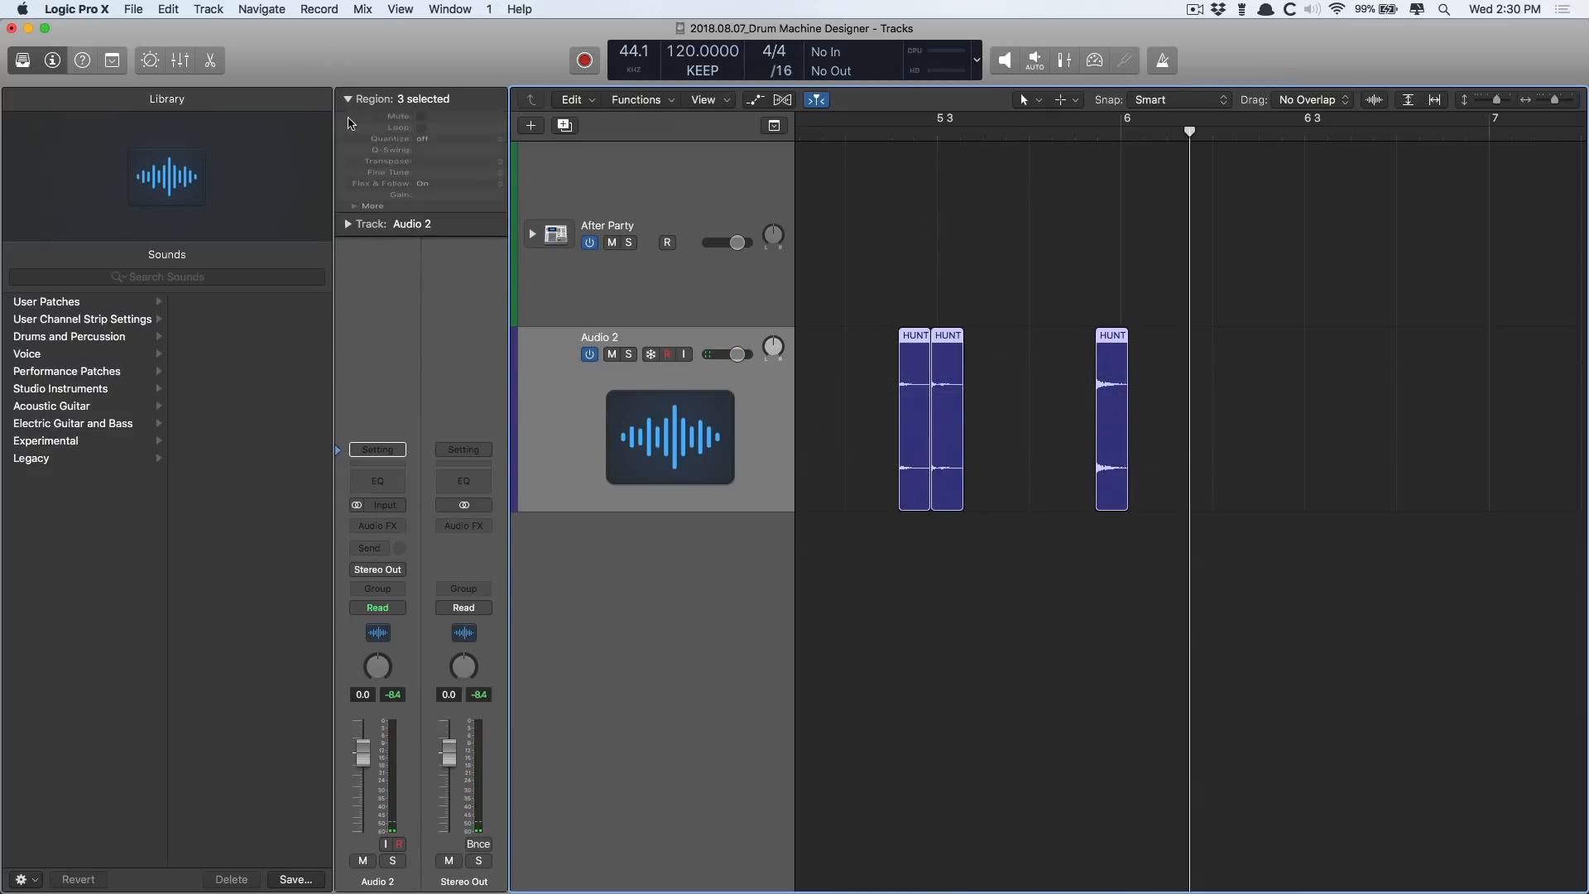
pyautogui.click(379, 246)
pyautogui.doubleClick(426, 278)
pyautogui.write('5')
pyautogui.press('Return')
pyautogui.doubleClick(433, 311)
pyautogui.write('5')
pyautogui.press('Return')
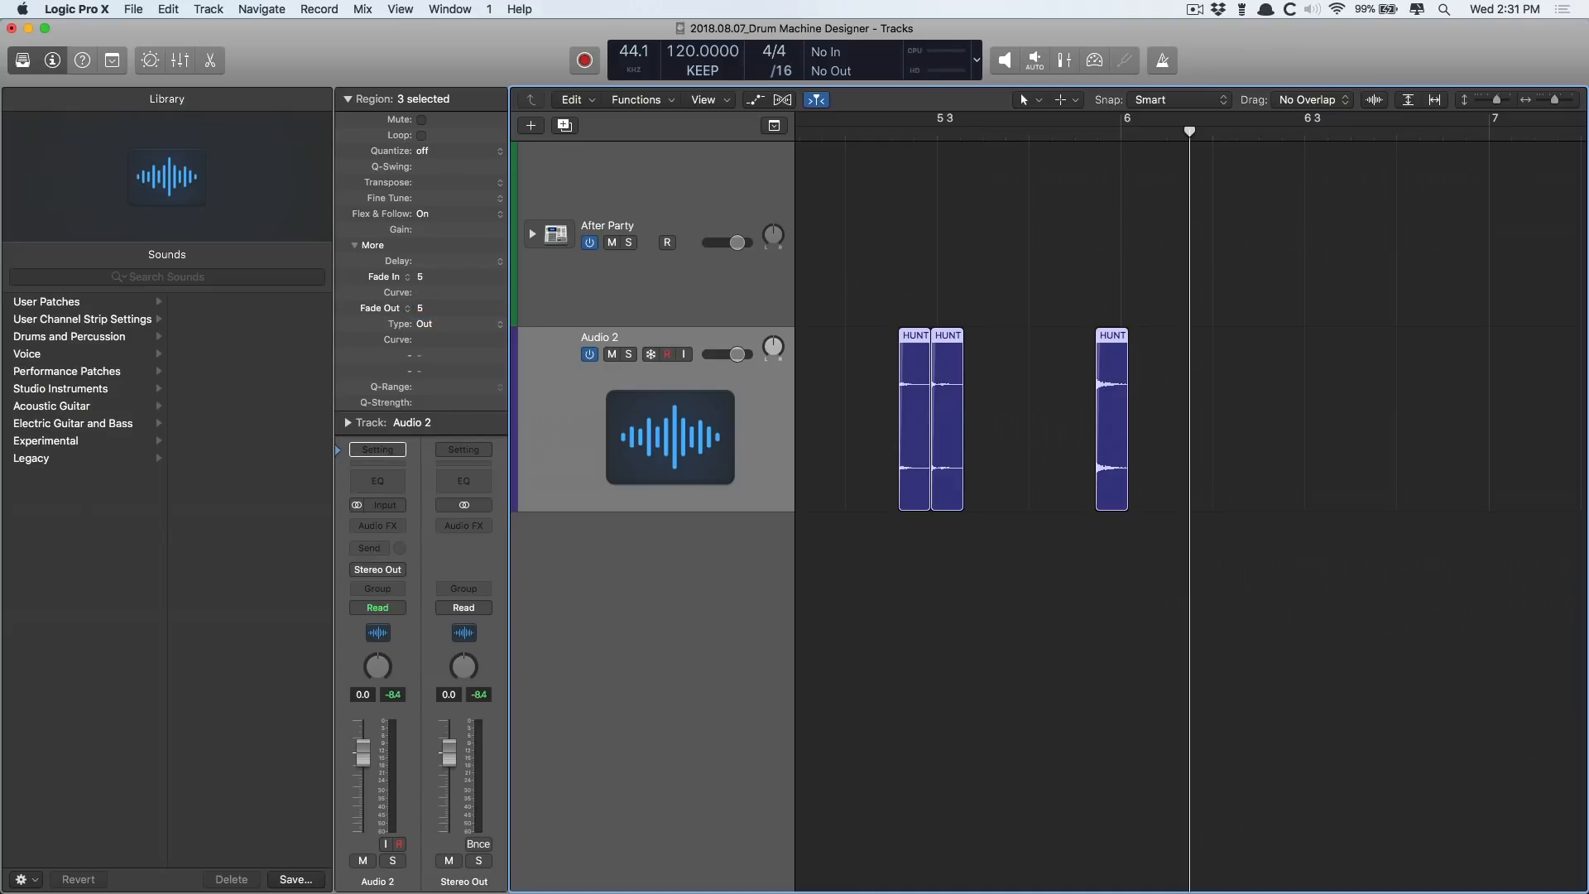
# Rename the first slice on Audio 2 as KCK and the second as HH
pyautogui.click(861, 354)
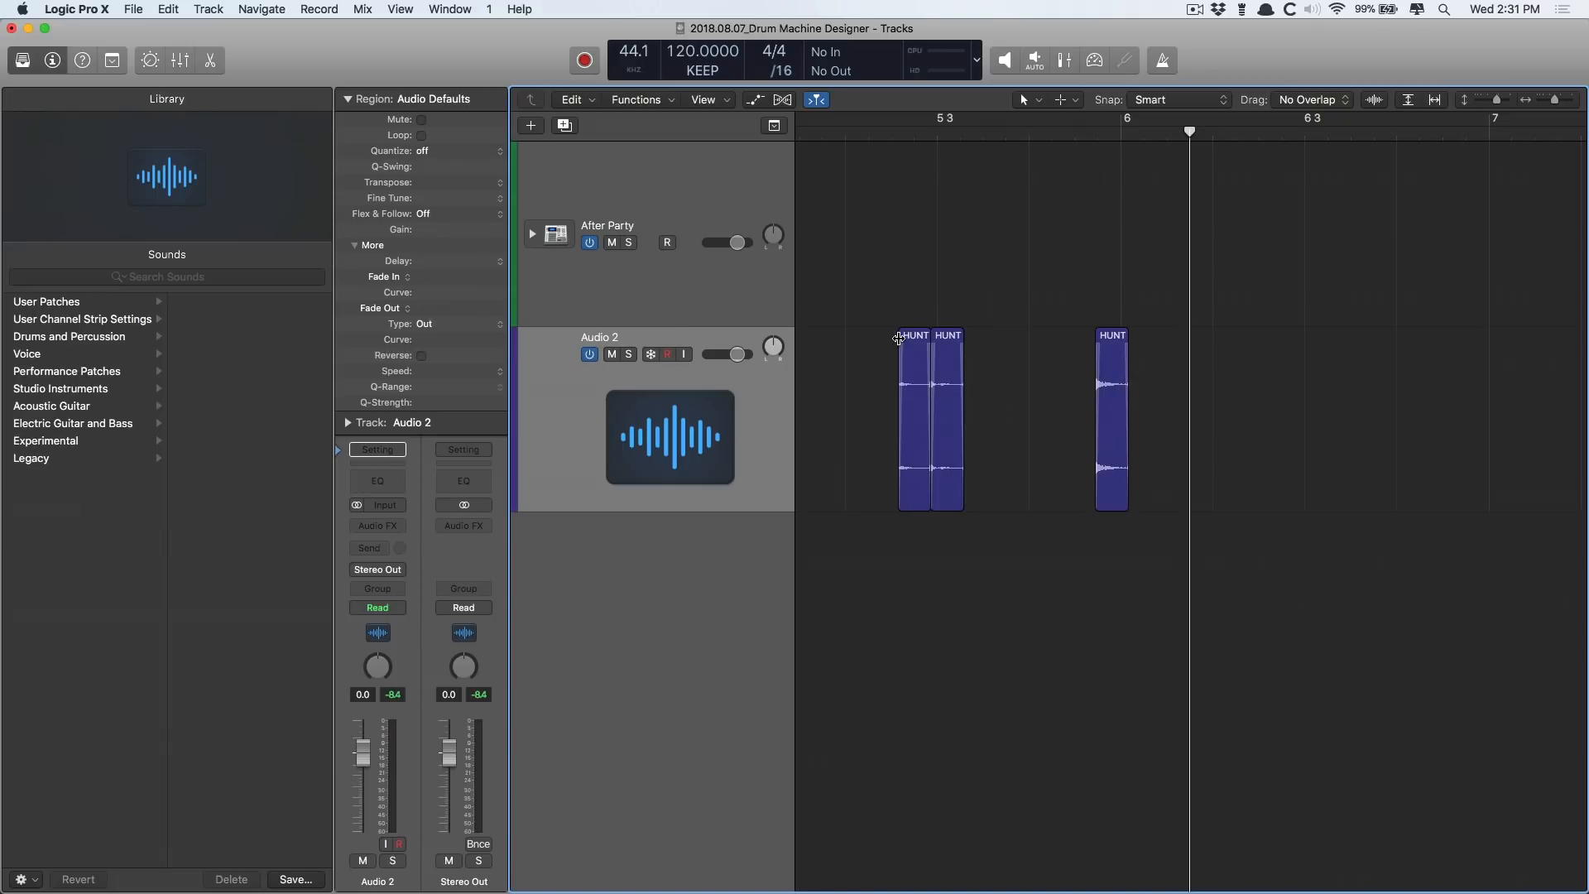
pyautogui.click(918, 342)
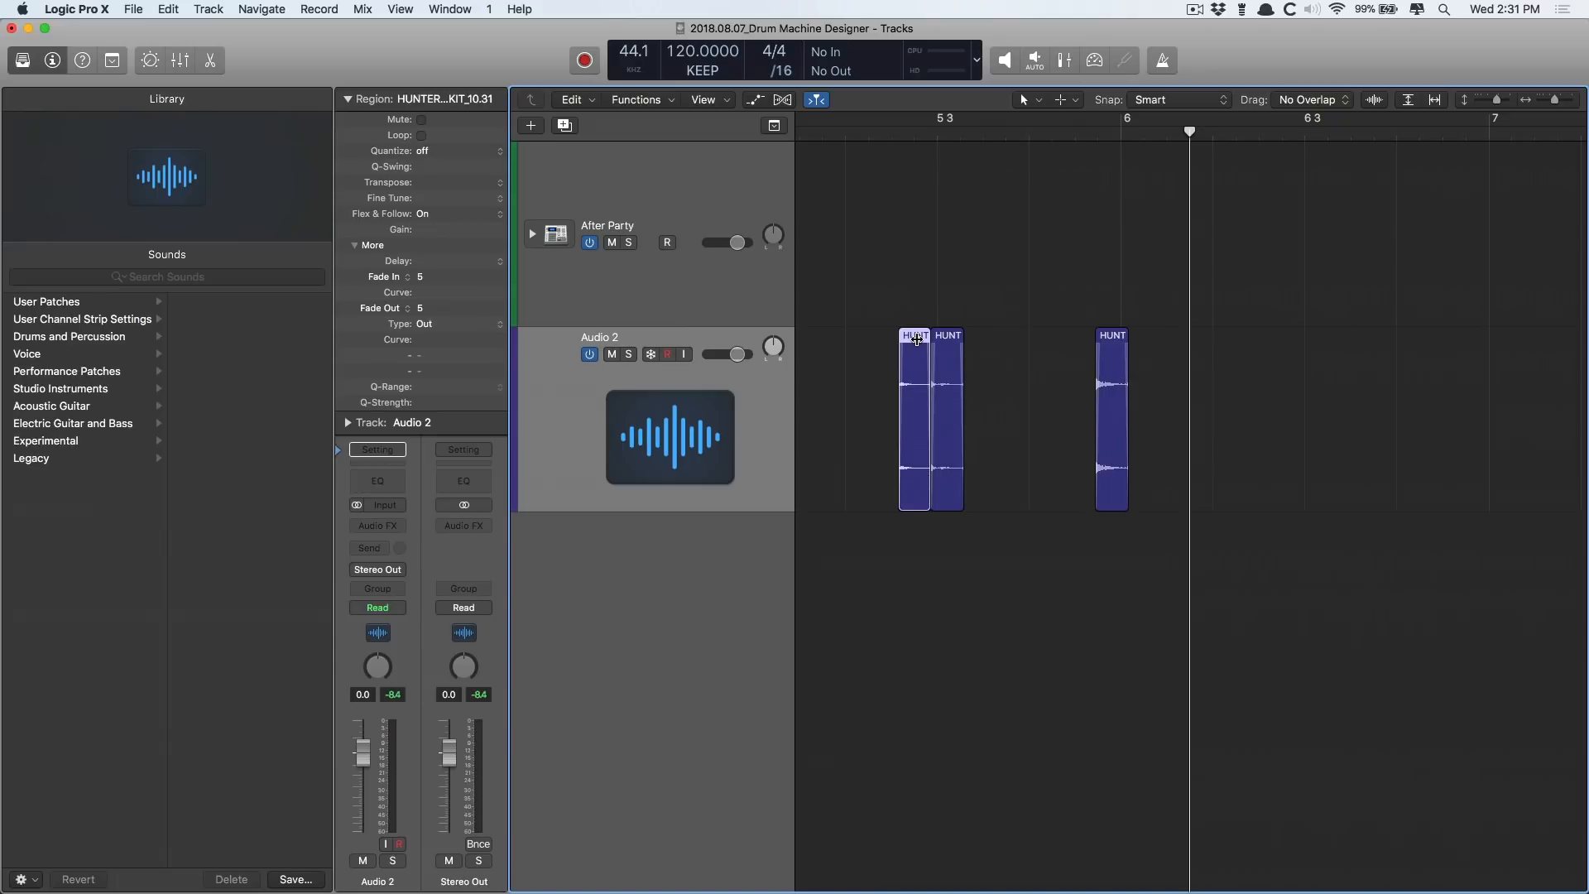
pyautogui.click(916, 340)
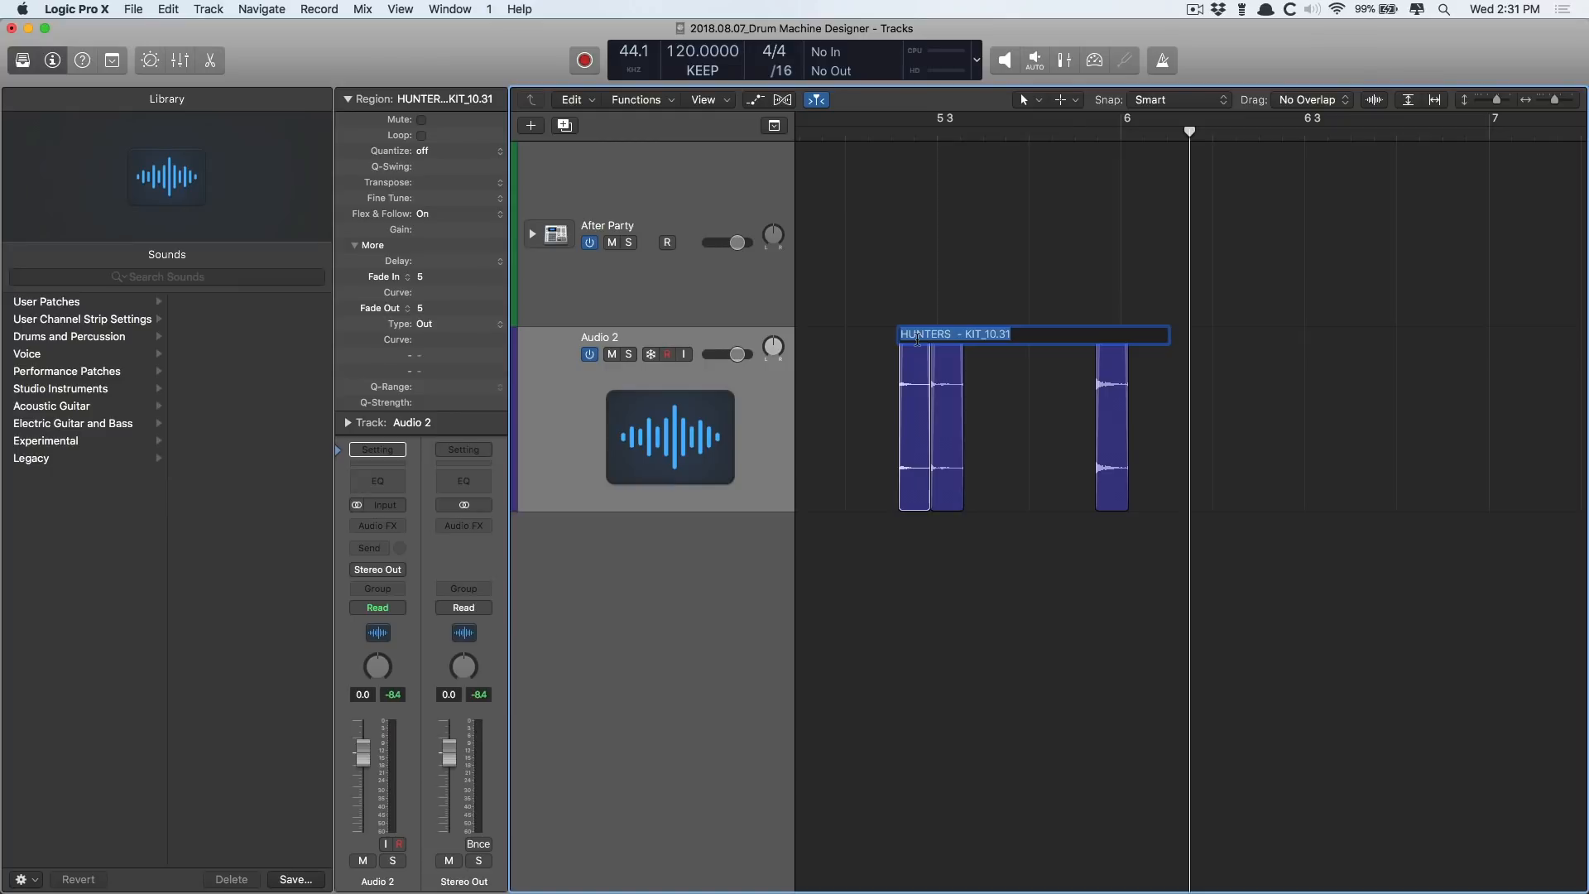
pyautogui.write('KCK')
pyautogui.press('Return')
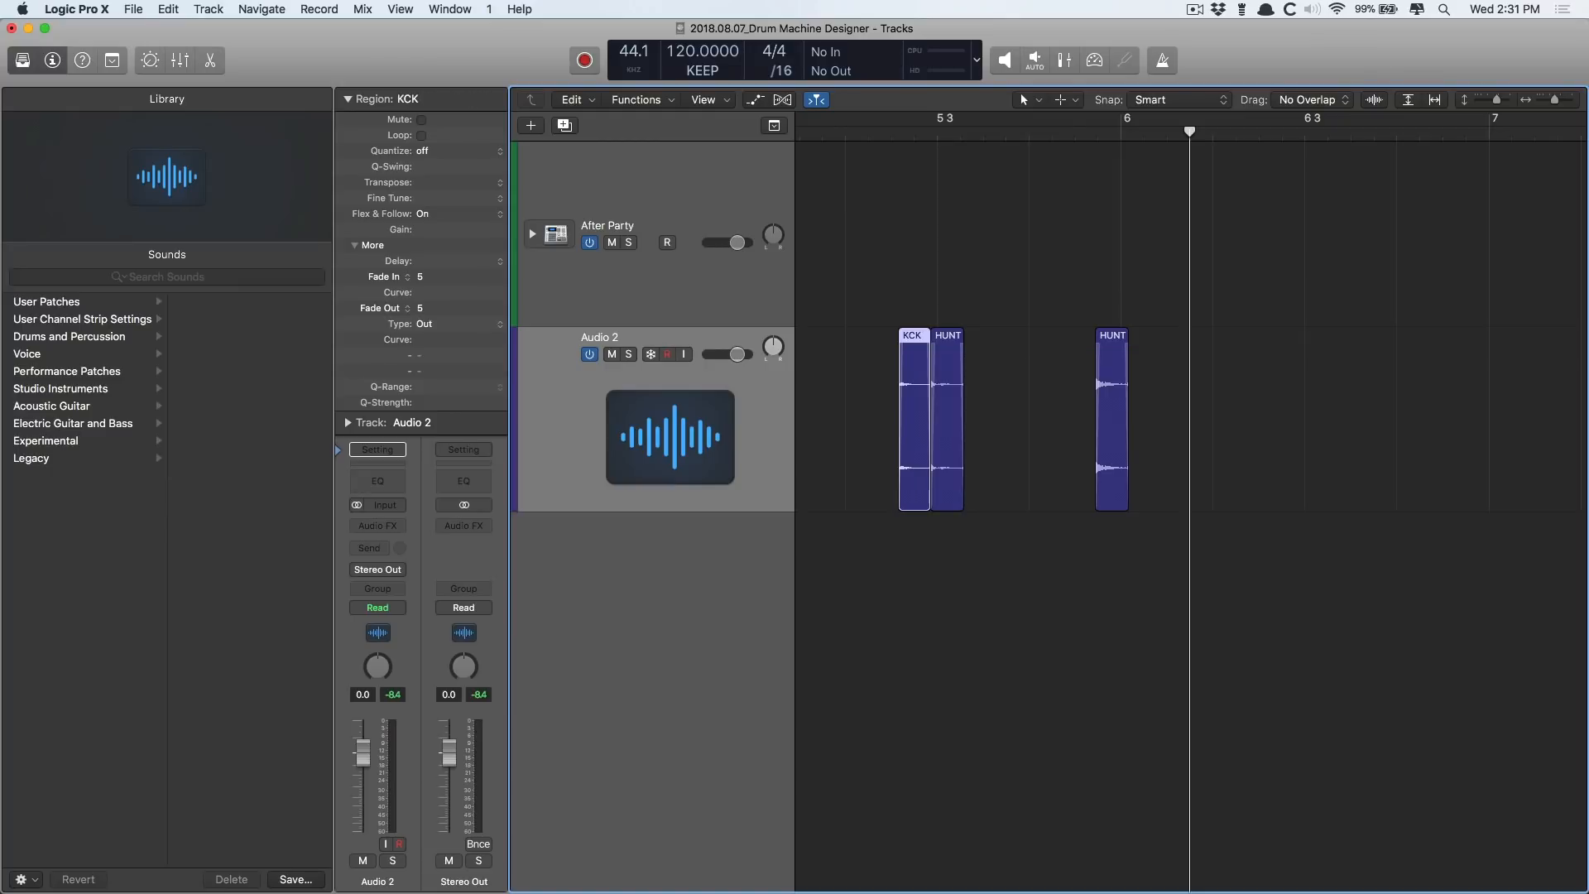
pyautogui.click(951, 341)
pyautogui.hotkey('shift', 'n')
pyautogui.write('HH')
pyautogui.press('Return')
# Rename the third slice as SNR and play the slices to check which drum each one is
pyautogui.click(1117, 344)
pyautogui.hotkey('shift', 'n')
pyautogui.write('SNR')
pyautogui.press('Return')
pyautogui.doubleClick(881, 131)
# Rename the first slice on Audio 2 as HAT and the second as KCK
pyautogui.click(903, 349)
pyautogui.hotkey('shift', 'n')
pyautogui.write('HAT')
pyautogui.press('Return')
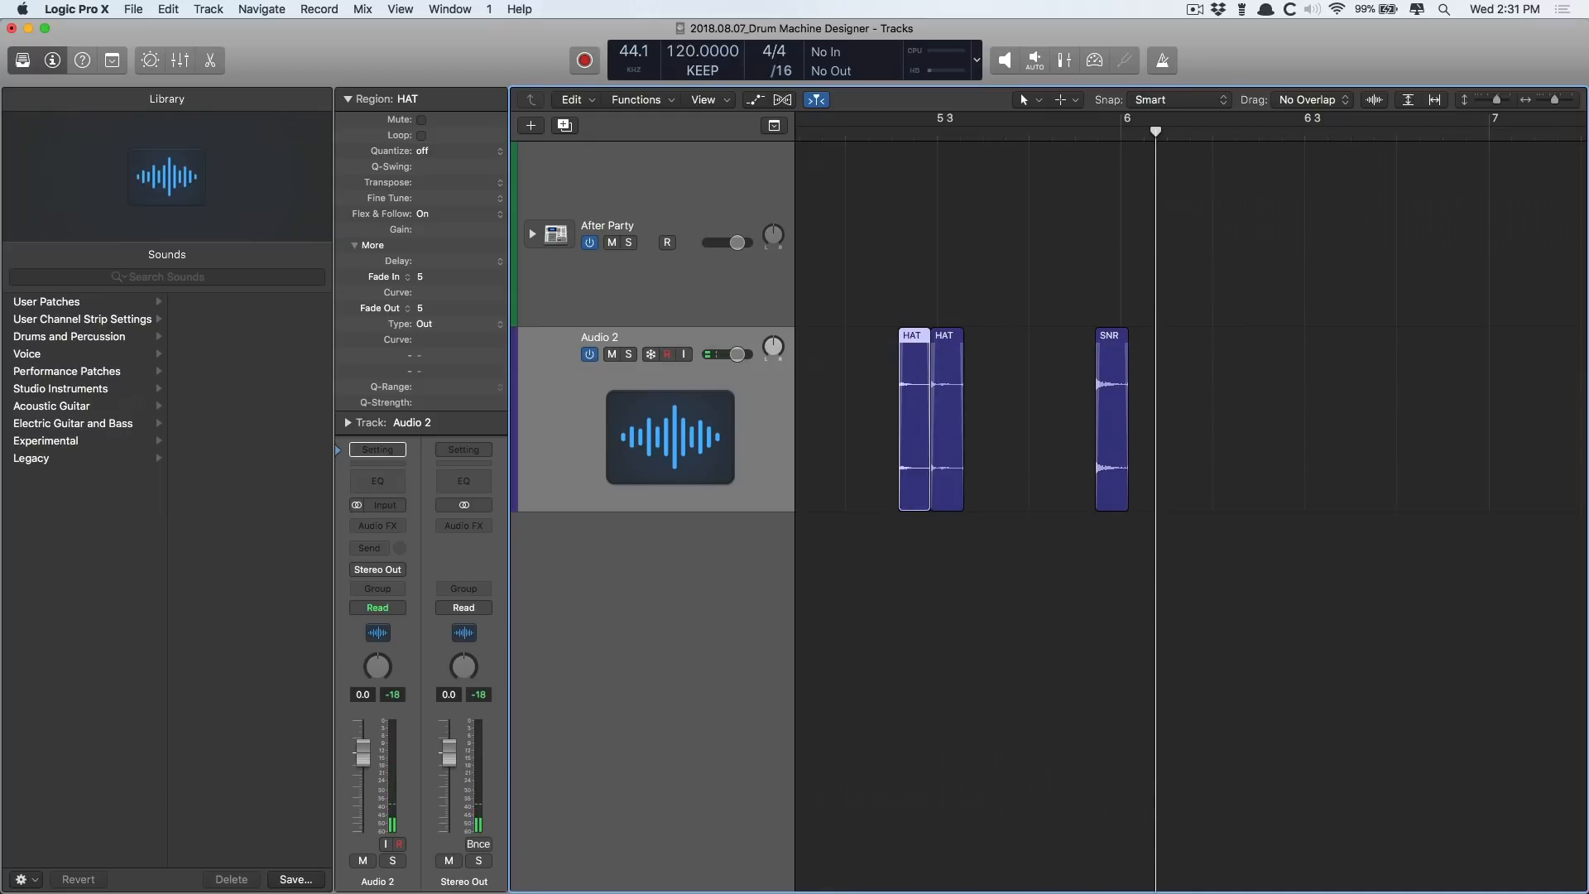
pyautogui.click(952, 352)
pyautogui.hotkey('shift', 'n')
pyautogui.write('KCK')
pyautogui.press('Return')
# Export the HAT, KCK and SNR regions as audio files, adding the results to the Project Browser, and show them there
pyautogui.moveTo(841, 358); pyautogui.dragTo(1127, 384)
pyautogui.click(131, 9)
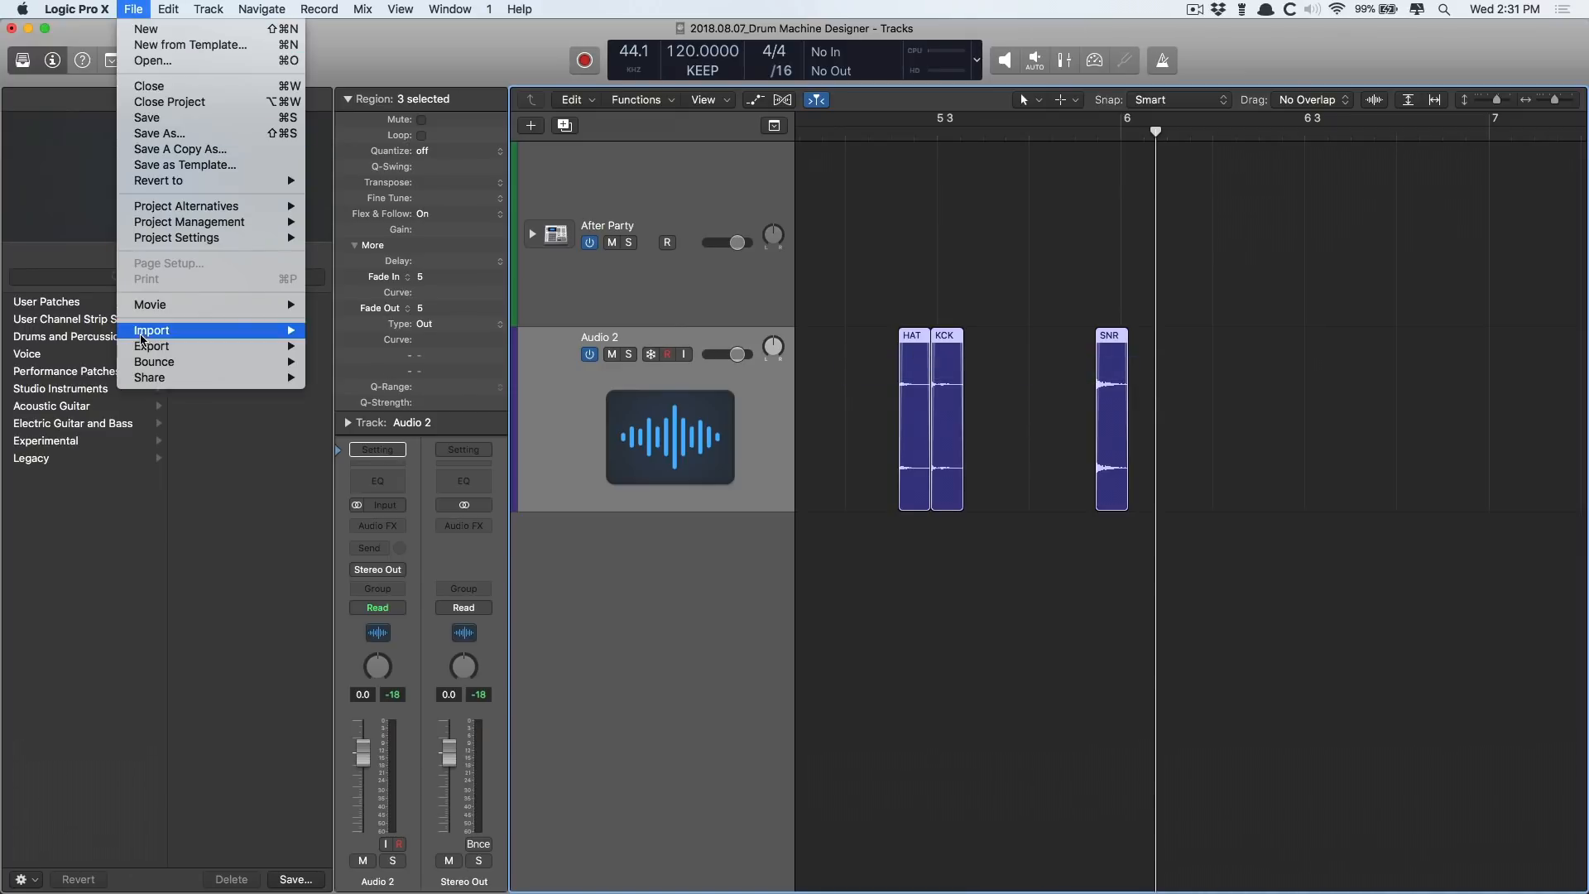
pyautogui.moveTo(158, 346)
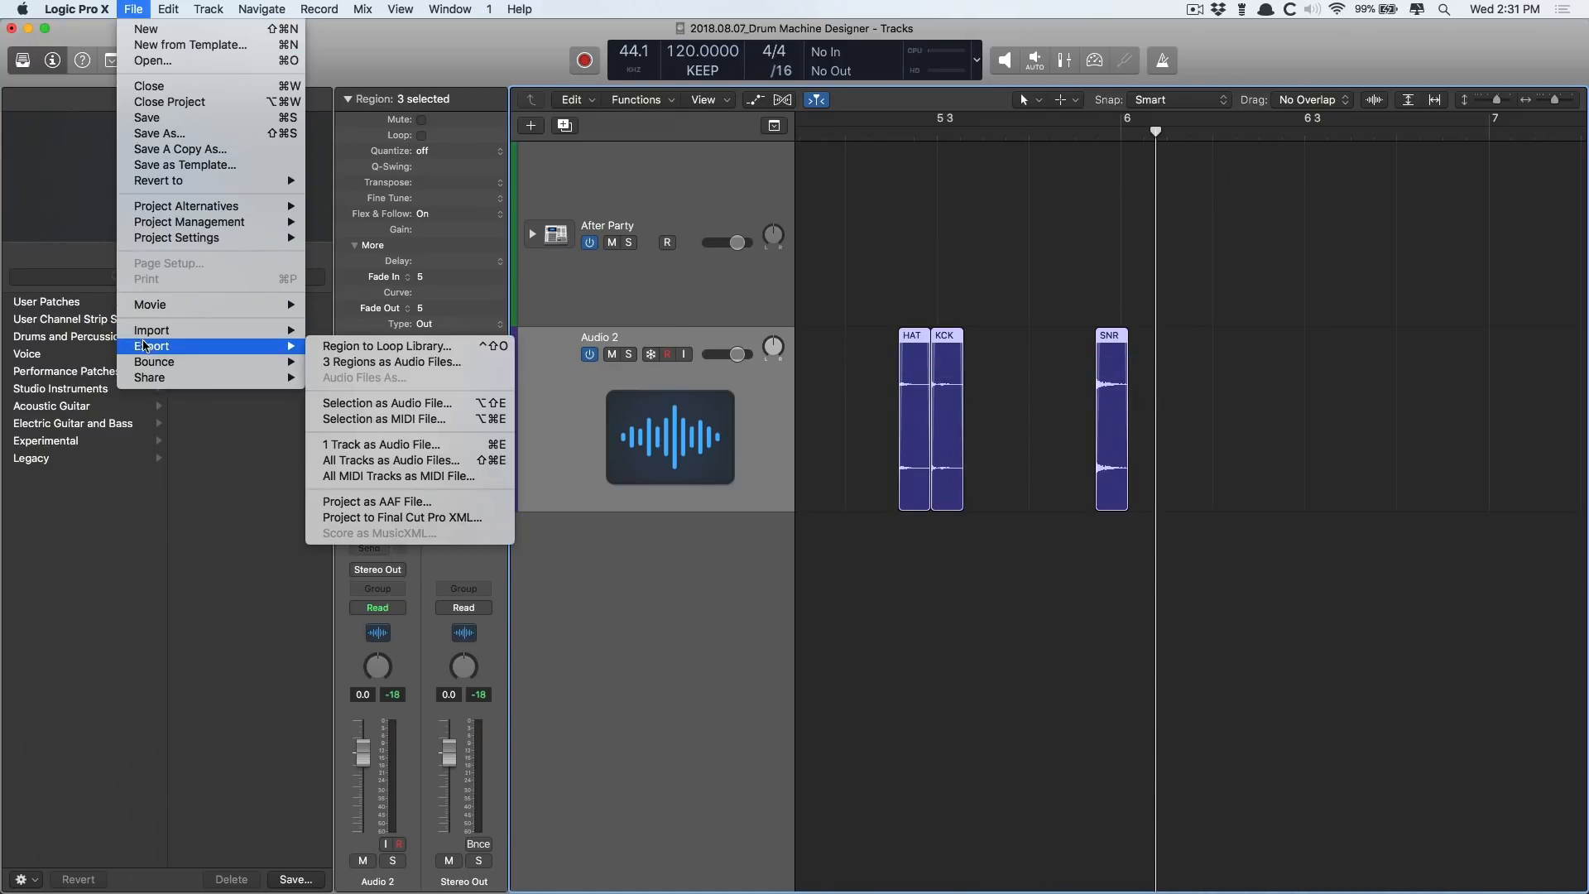
pyautogui.click(337, 363)
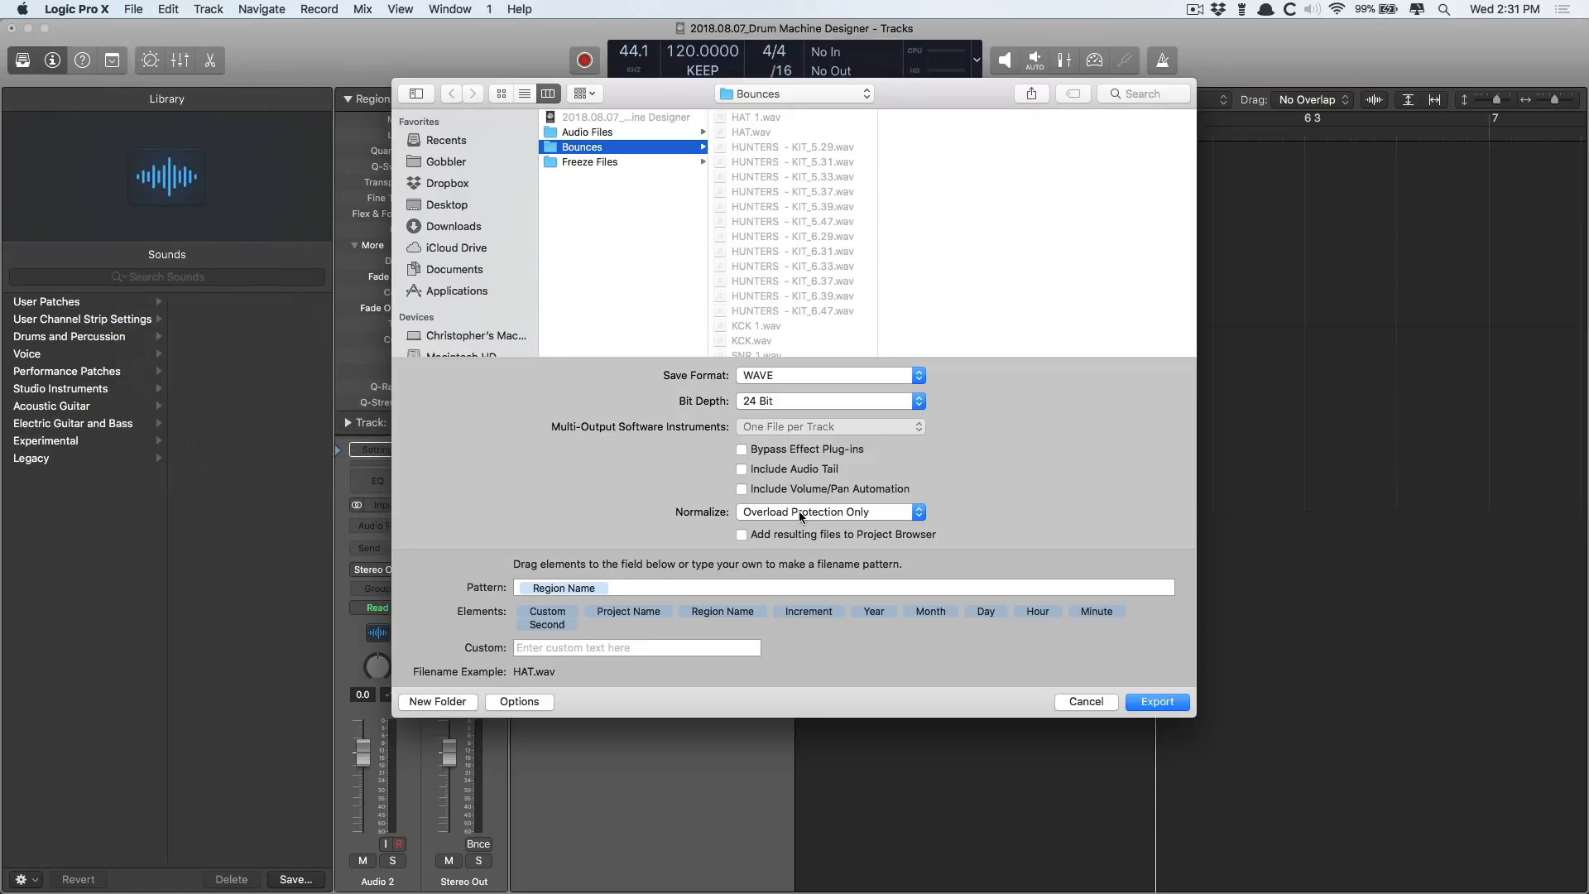
pyautogui.click(826, 538)
pyautogui.click(1152, 703)
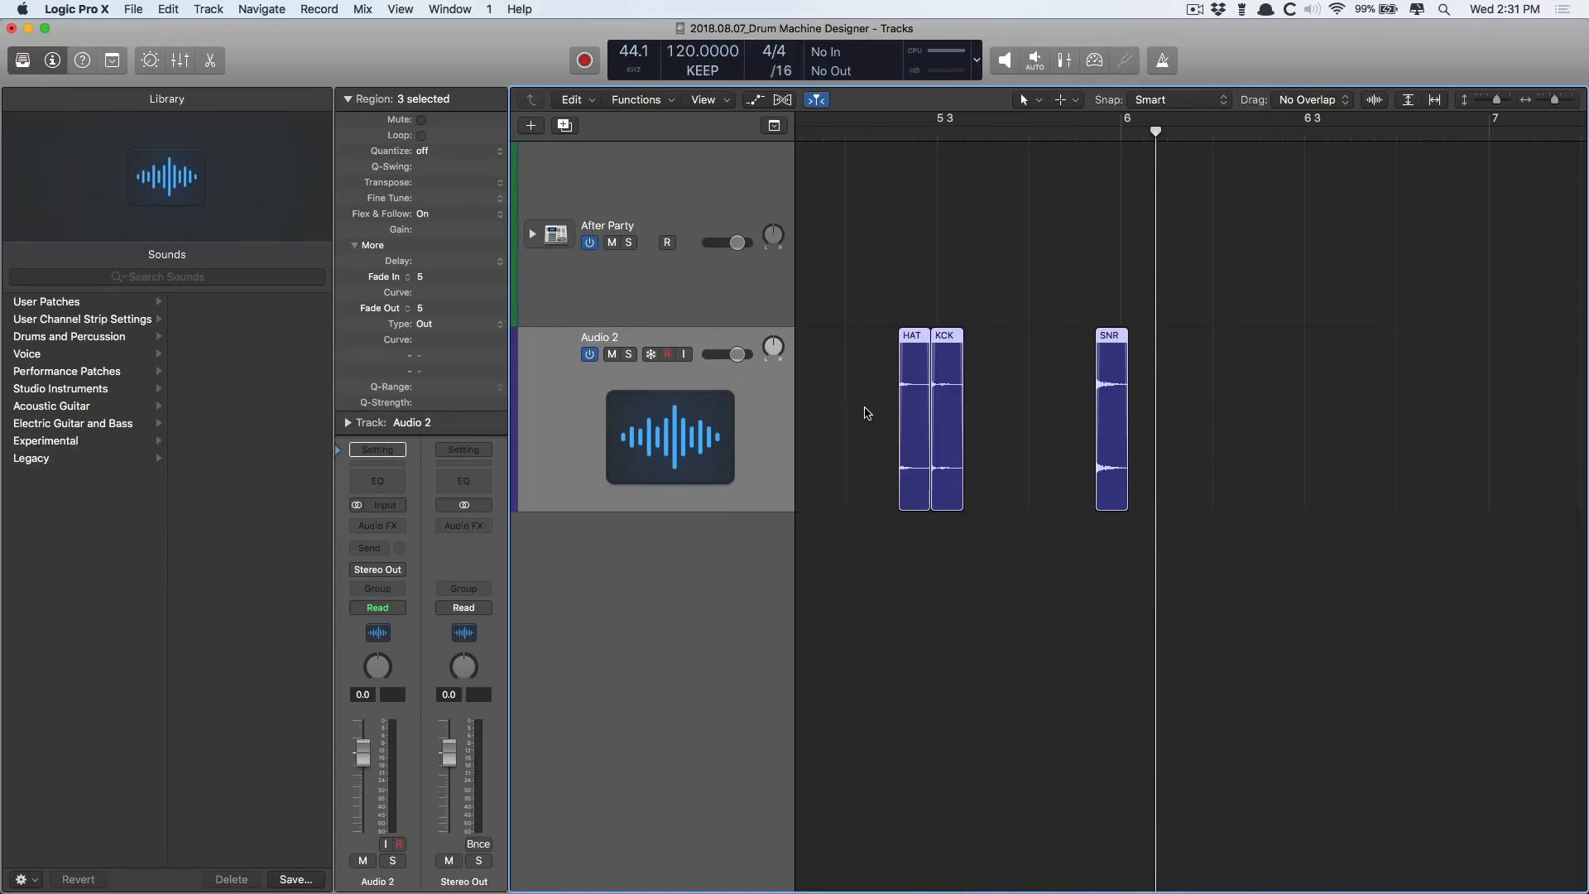
pyautogui.press('f')
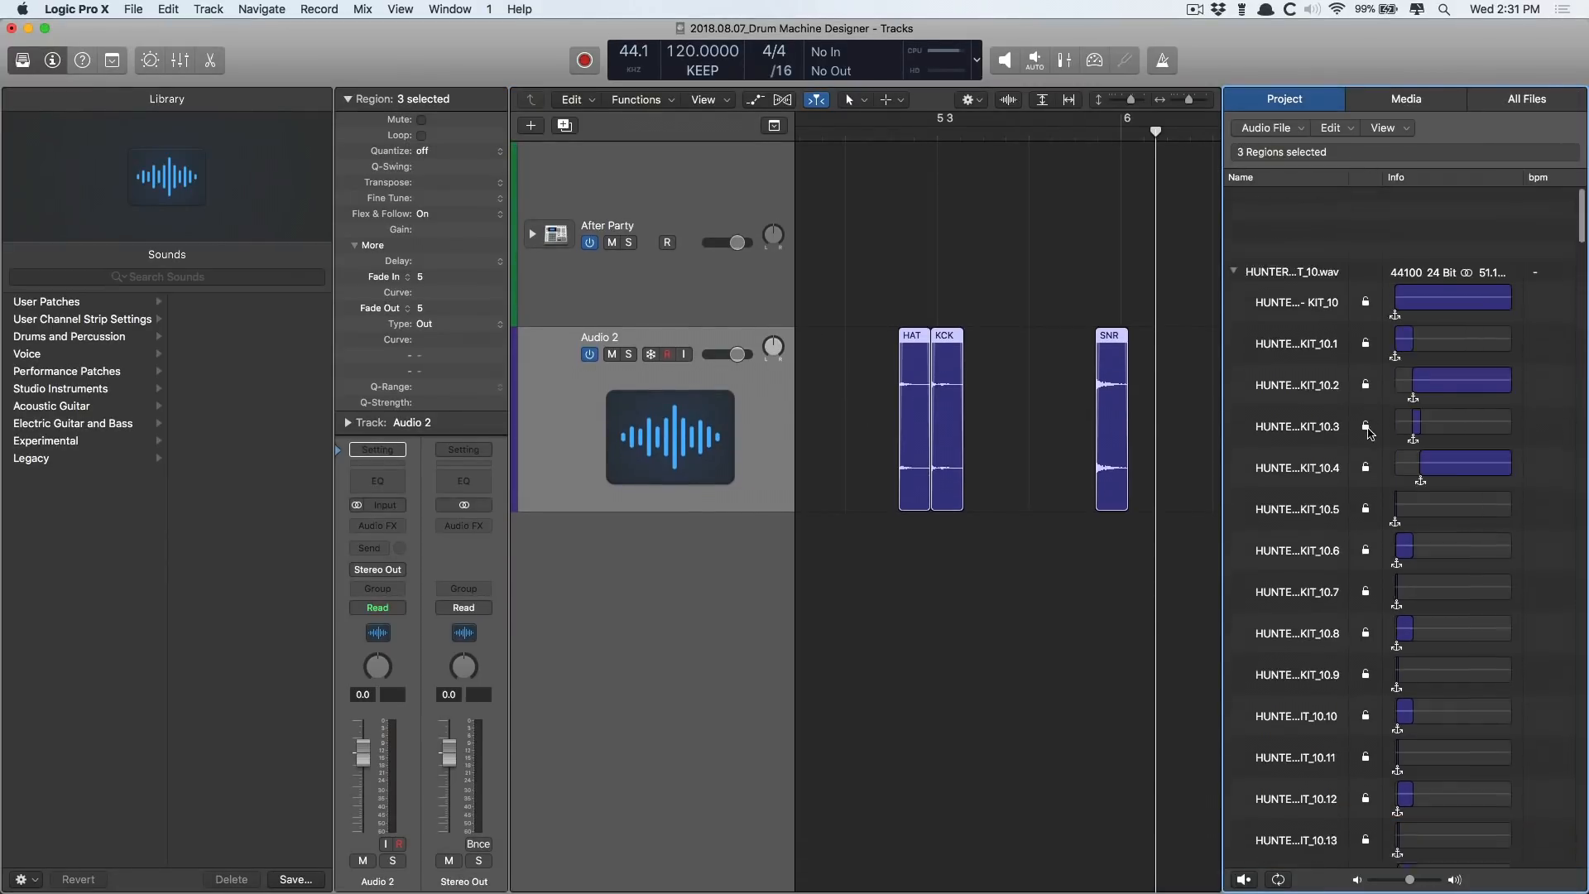
pyautogui.click(1235, 199)
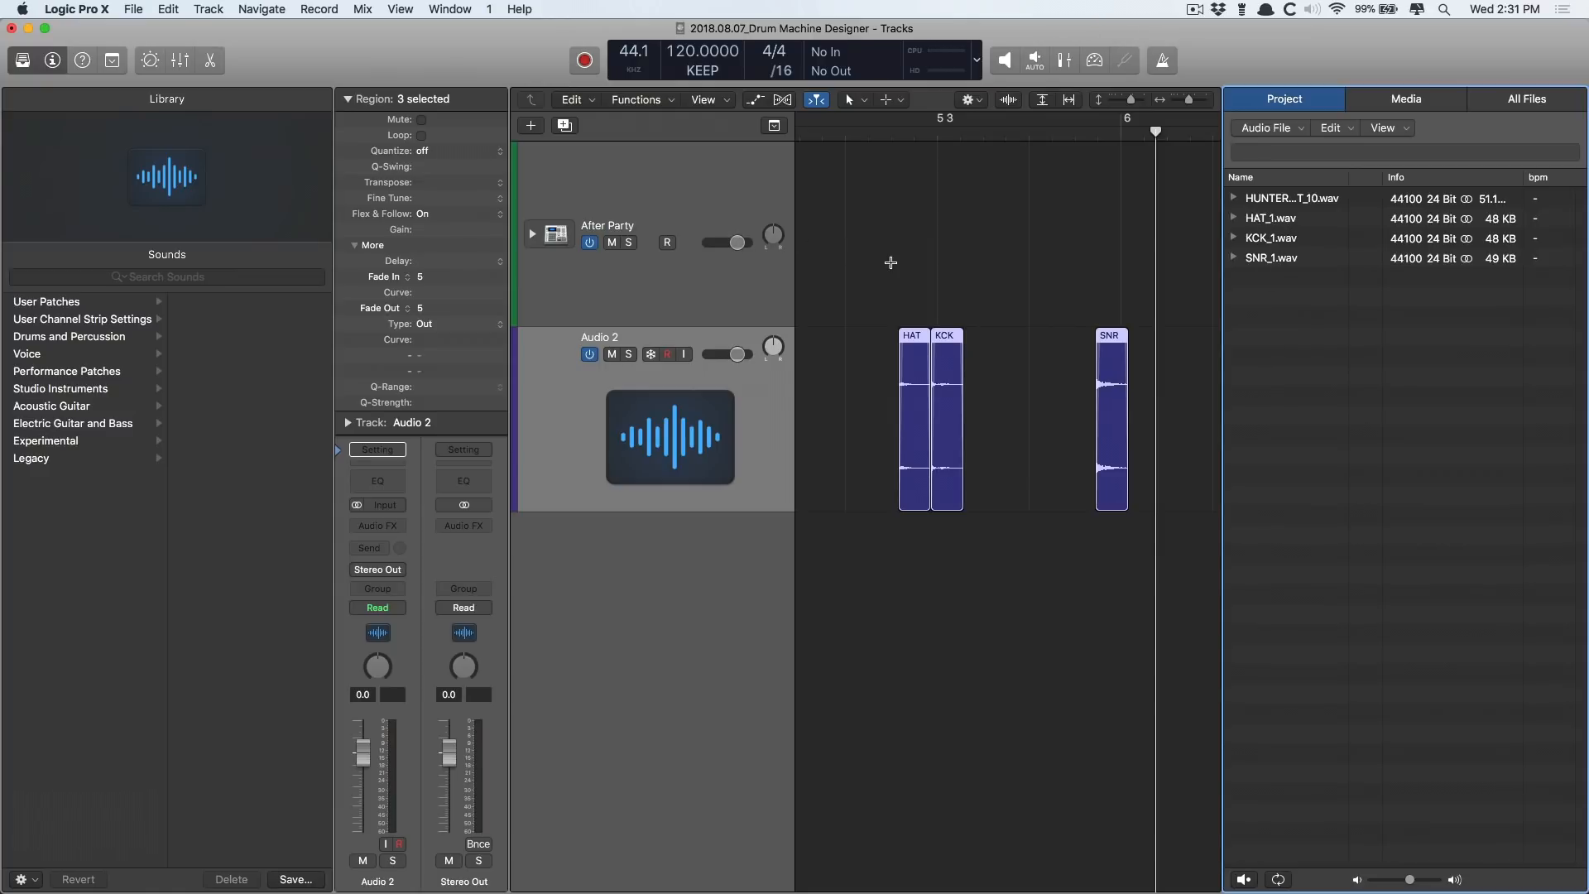
# Load the Empty Kit patch on the After Party track and open its Drum Machine Designer window
pyautogui.click(620, 184)
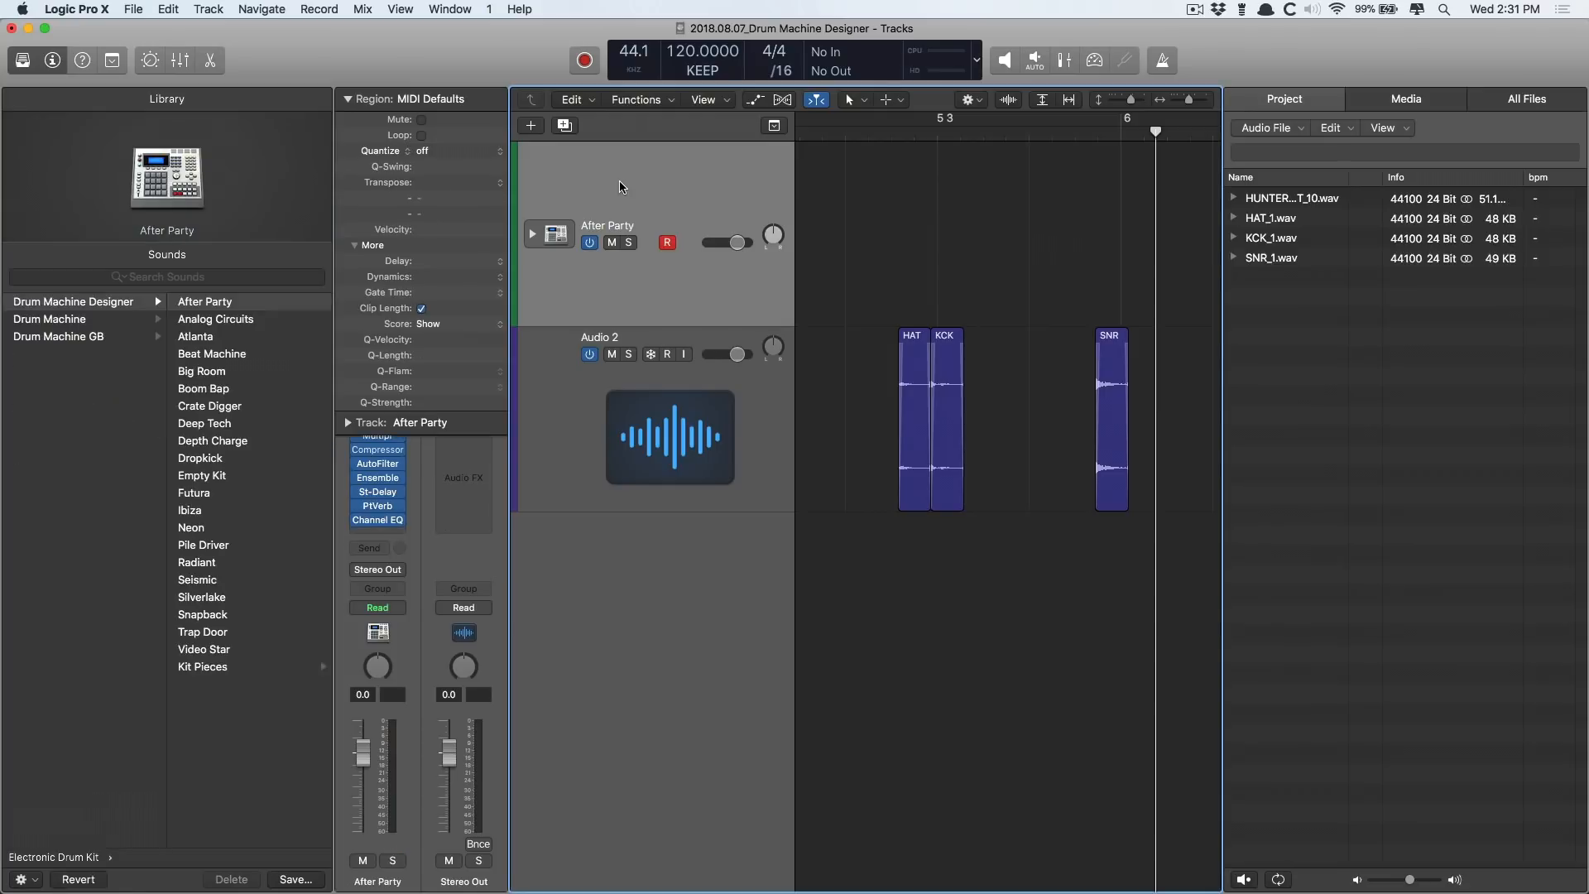
pyautogui.click(363, 99)
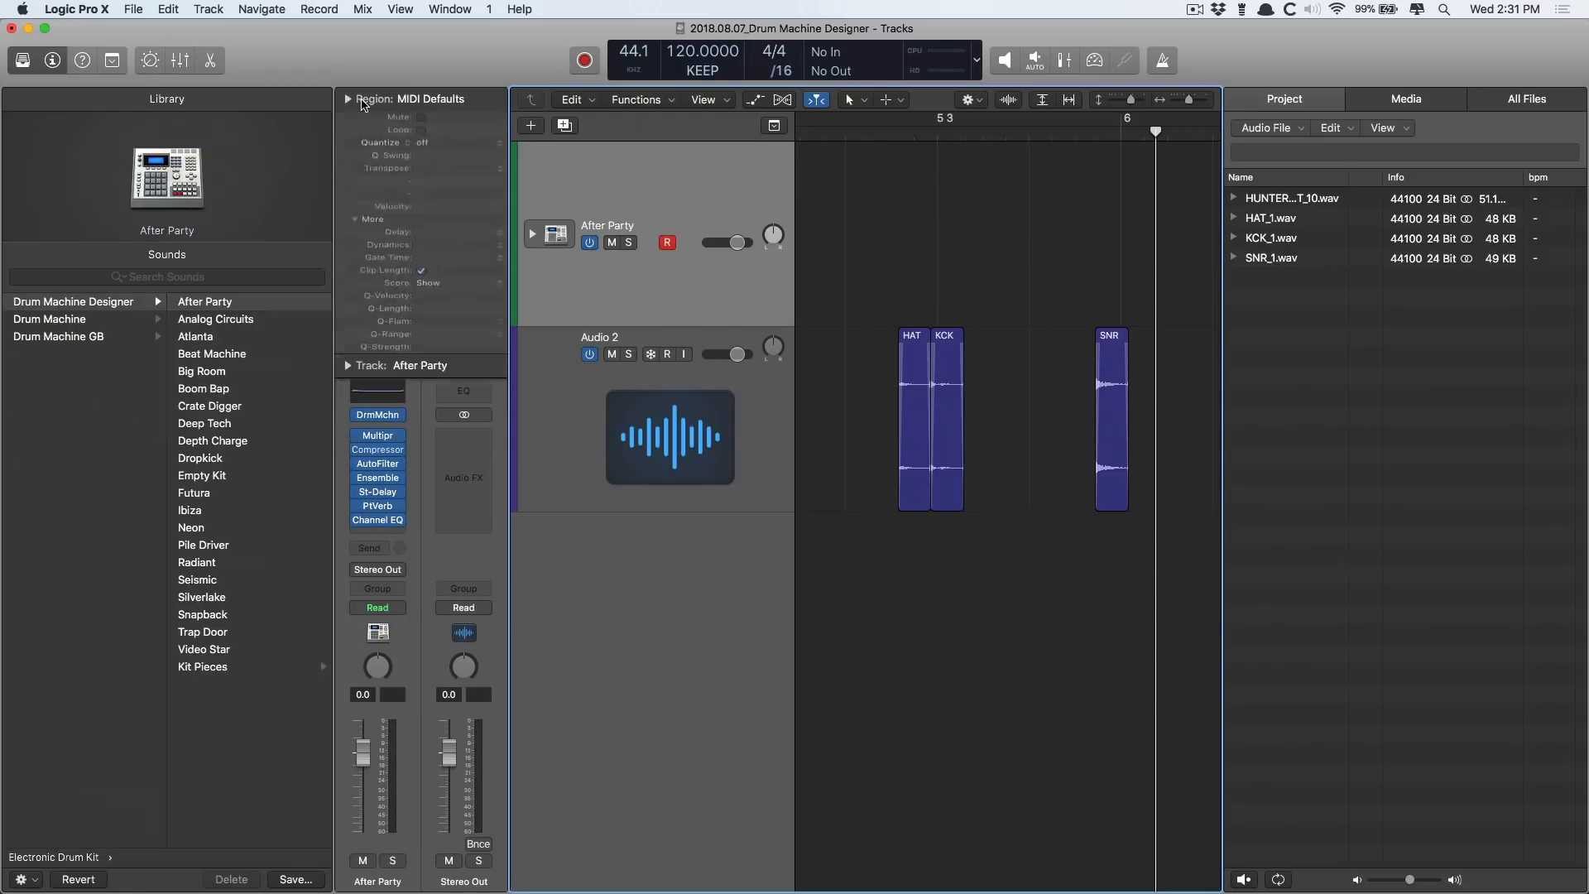
pyautogui.click(220, 478)
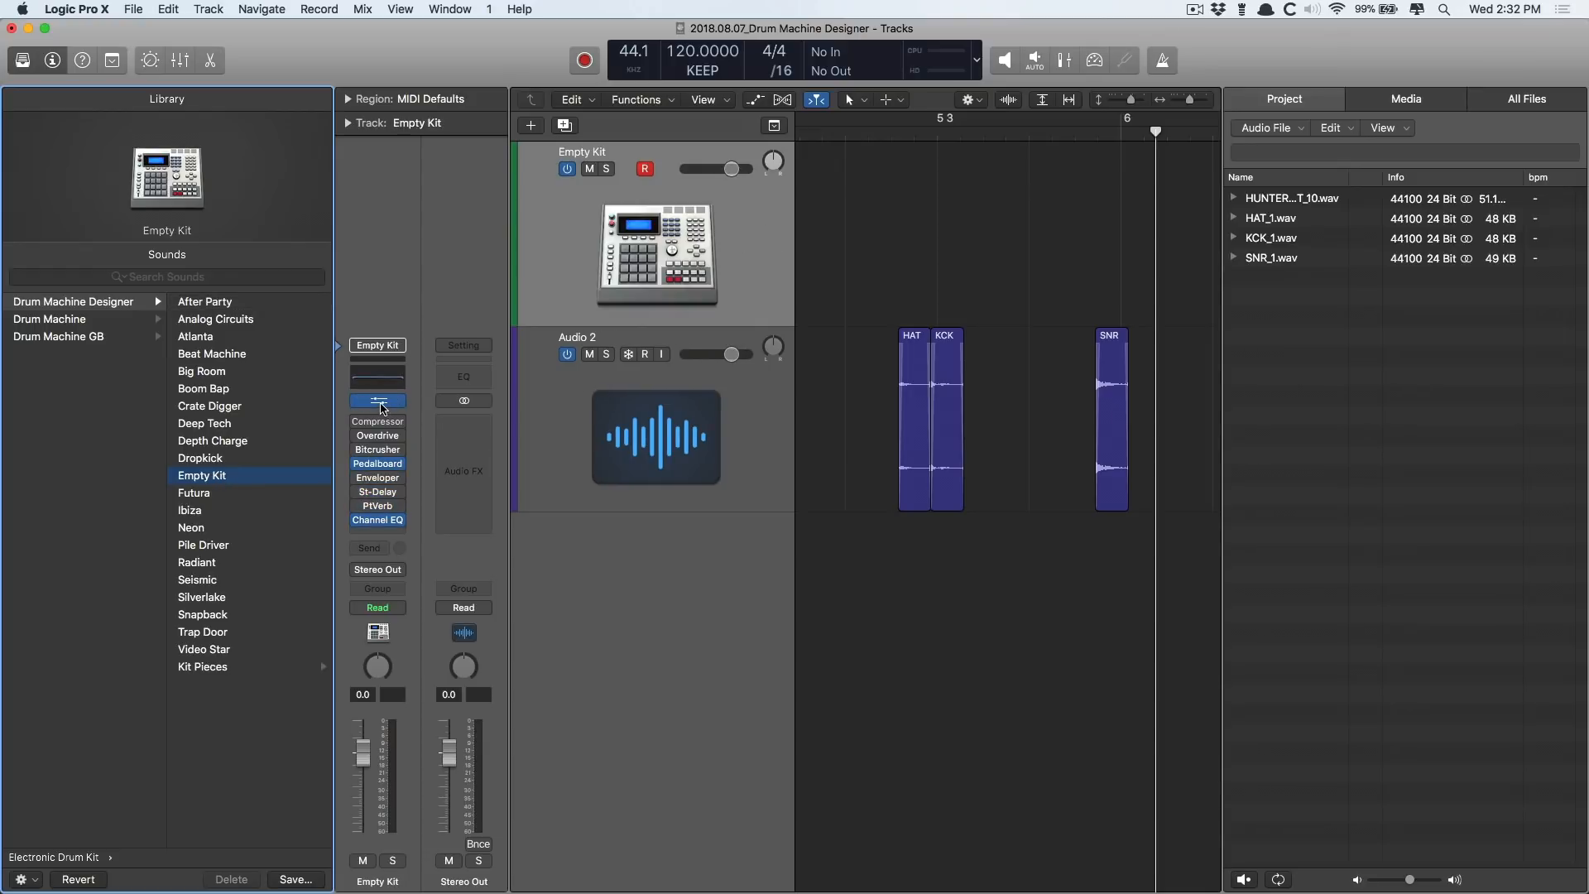
pyautogui.click(380, 402)
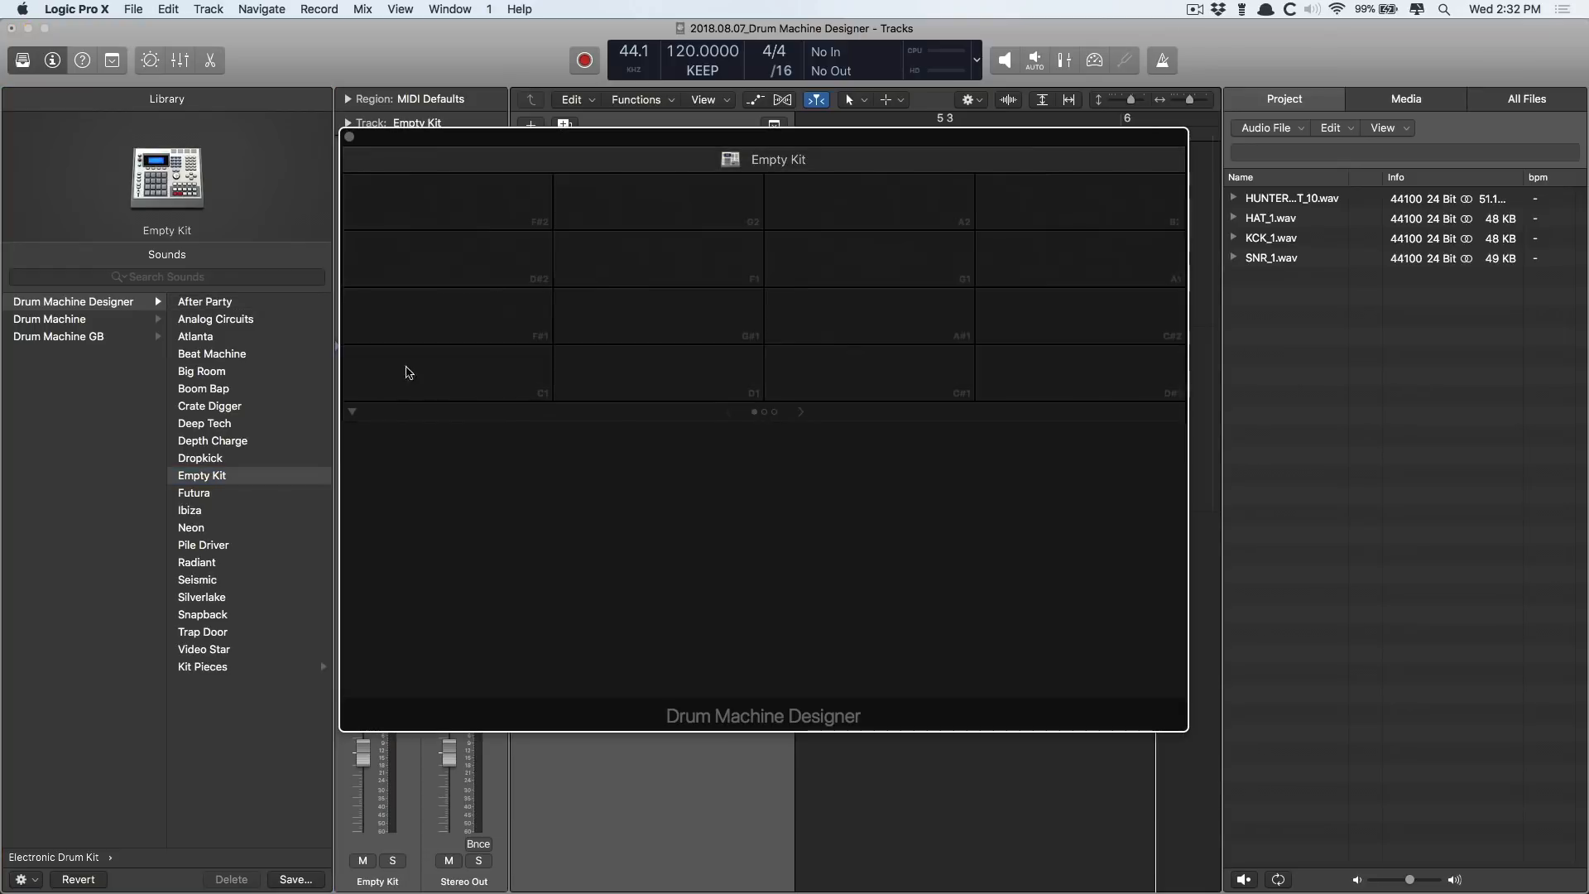
# Look through the empty pad pages and load HAT_1.wav, KCK_1.wav and SNR_1.wav onto pads C1, D1 and C#1
pyautogui.click(800, 412)
pyautogui.click(801, 412)
pyautogui.click(728, 411)
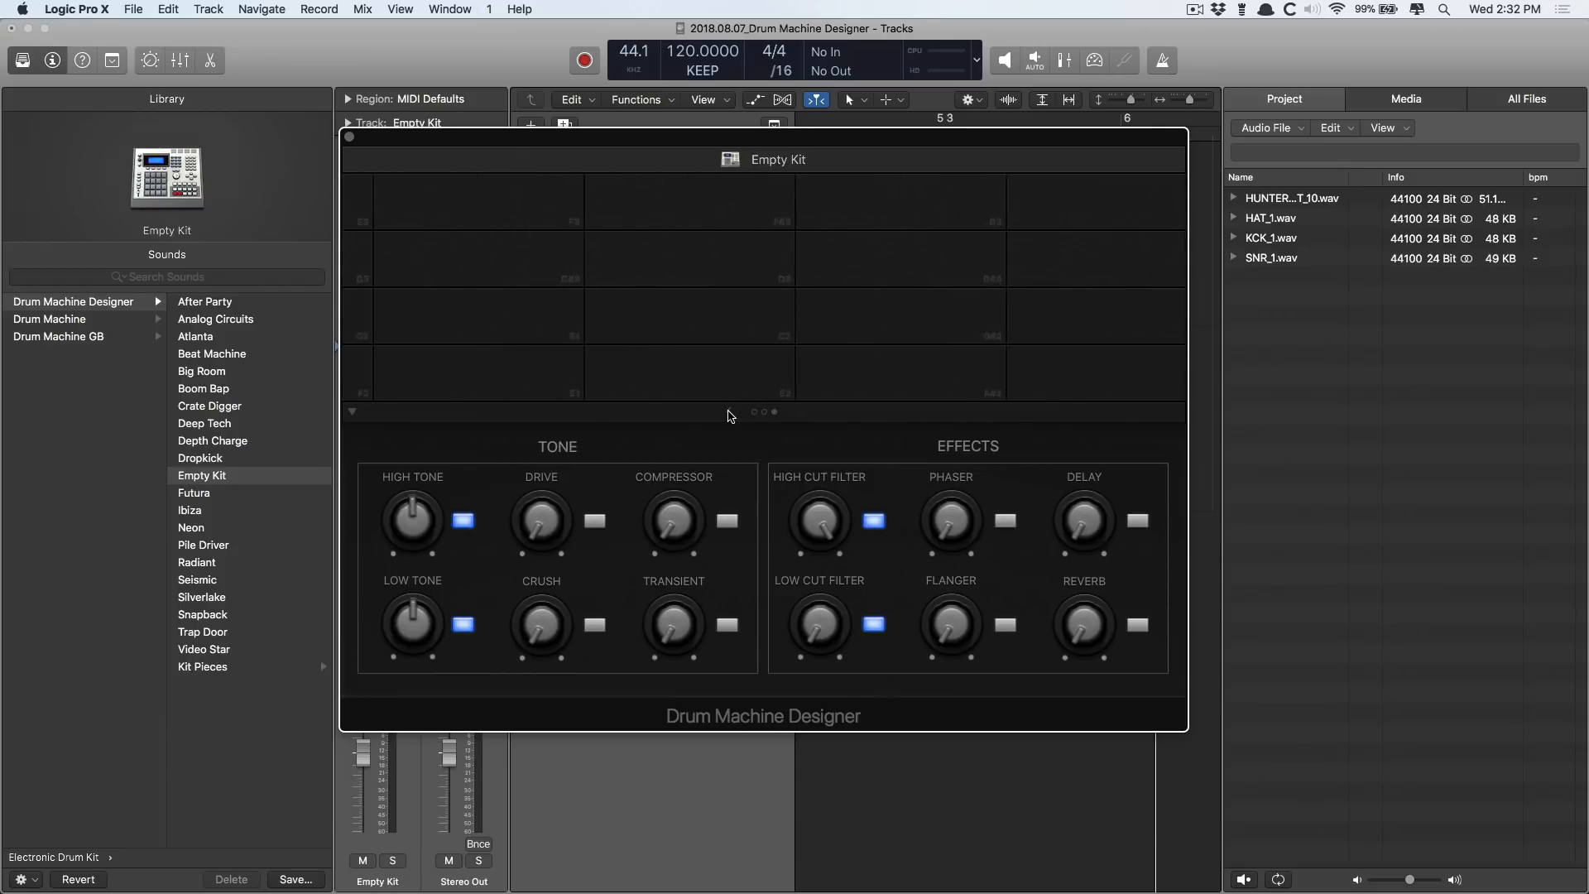
pyautogui.click(728, 411)
pyautogui.moveTo(1306, 275); pyautogui.dragTo(475, 371)
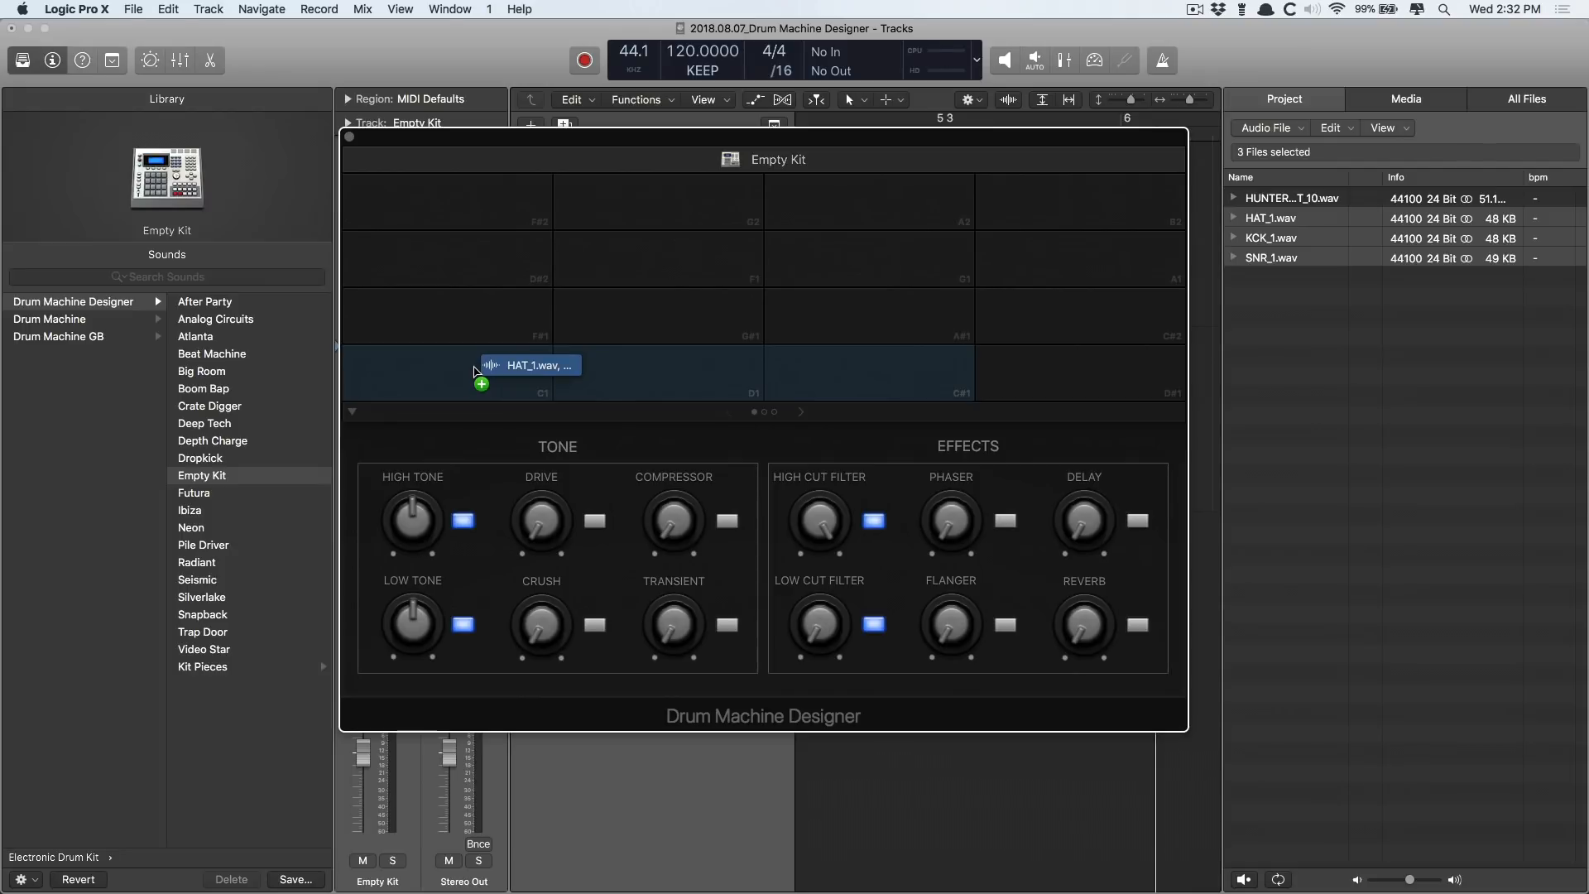
pyautogui.moveTo(475, 370); pyautogui.dragTo(475, 370)
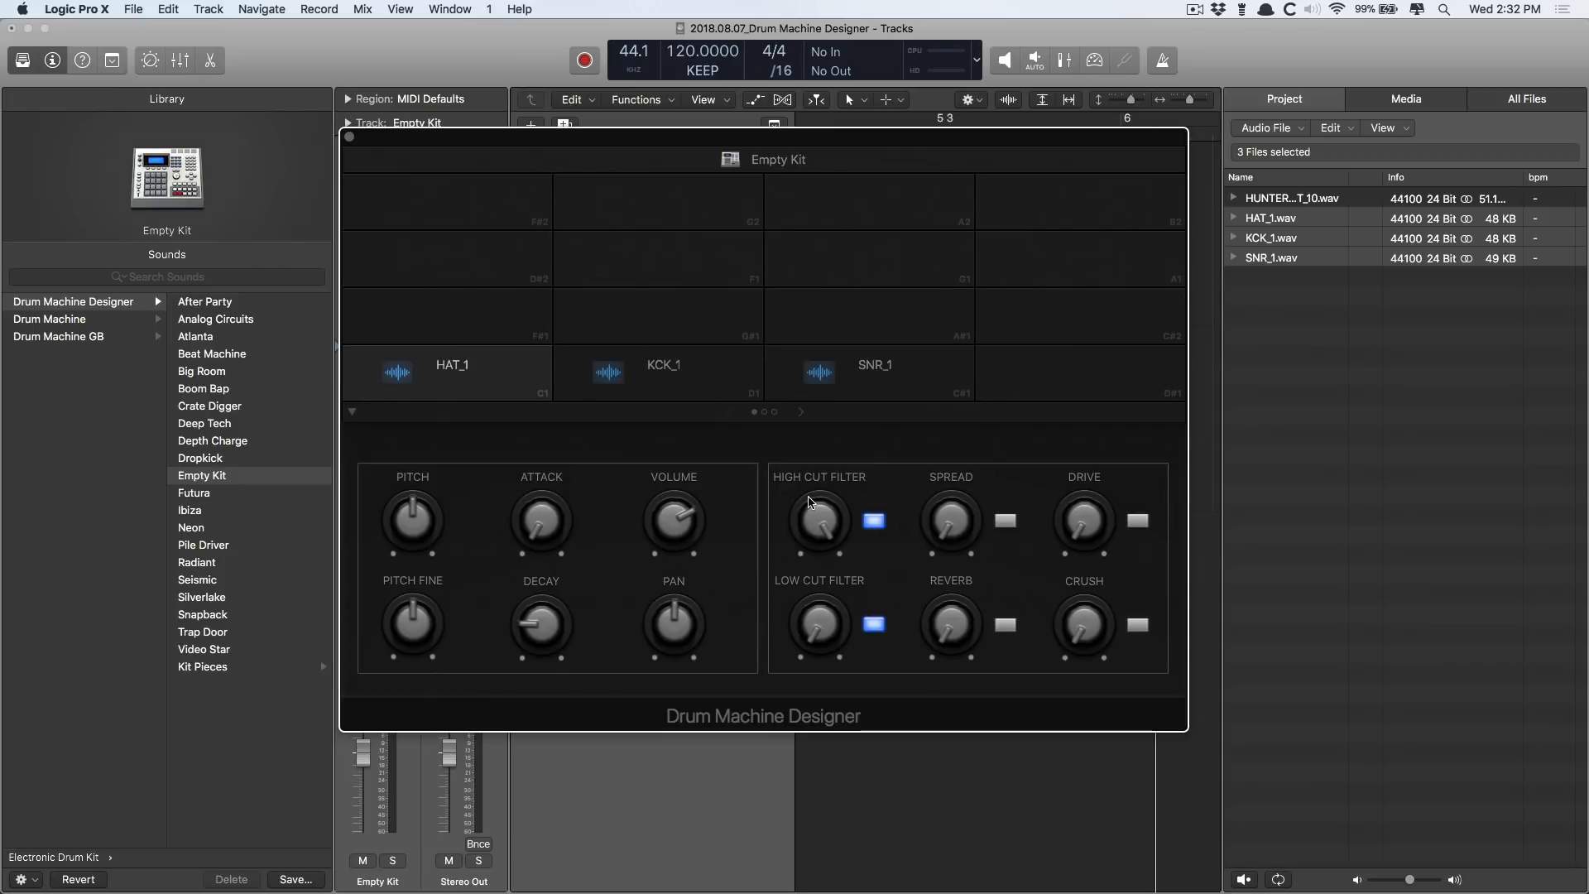
pyautogui.click(799, 414)
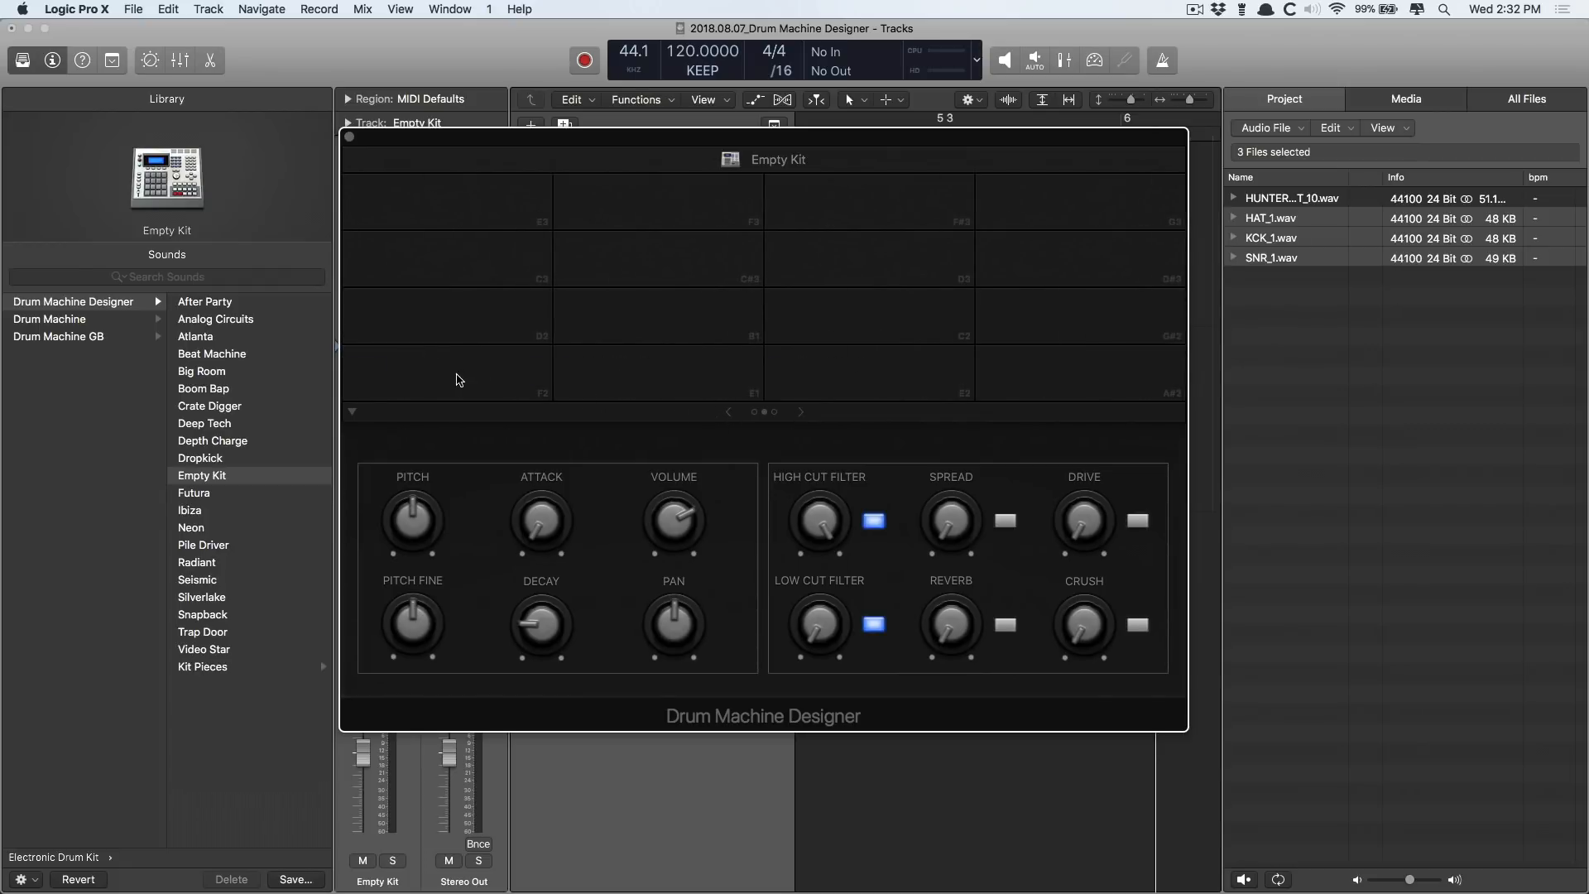
pyautogui.click(729, 412)
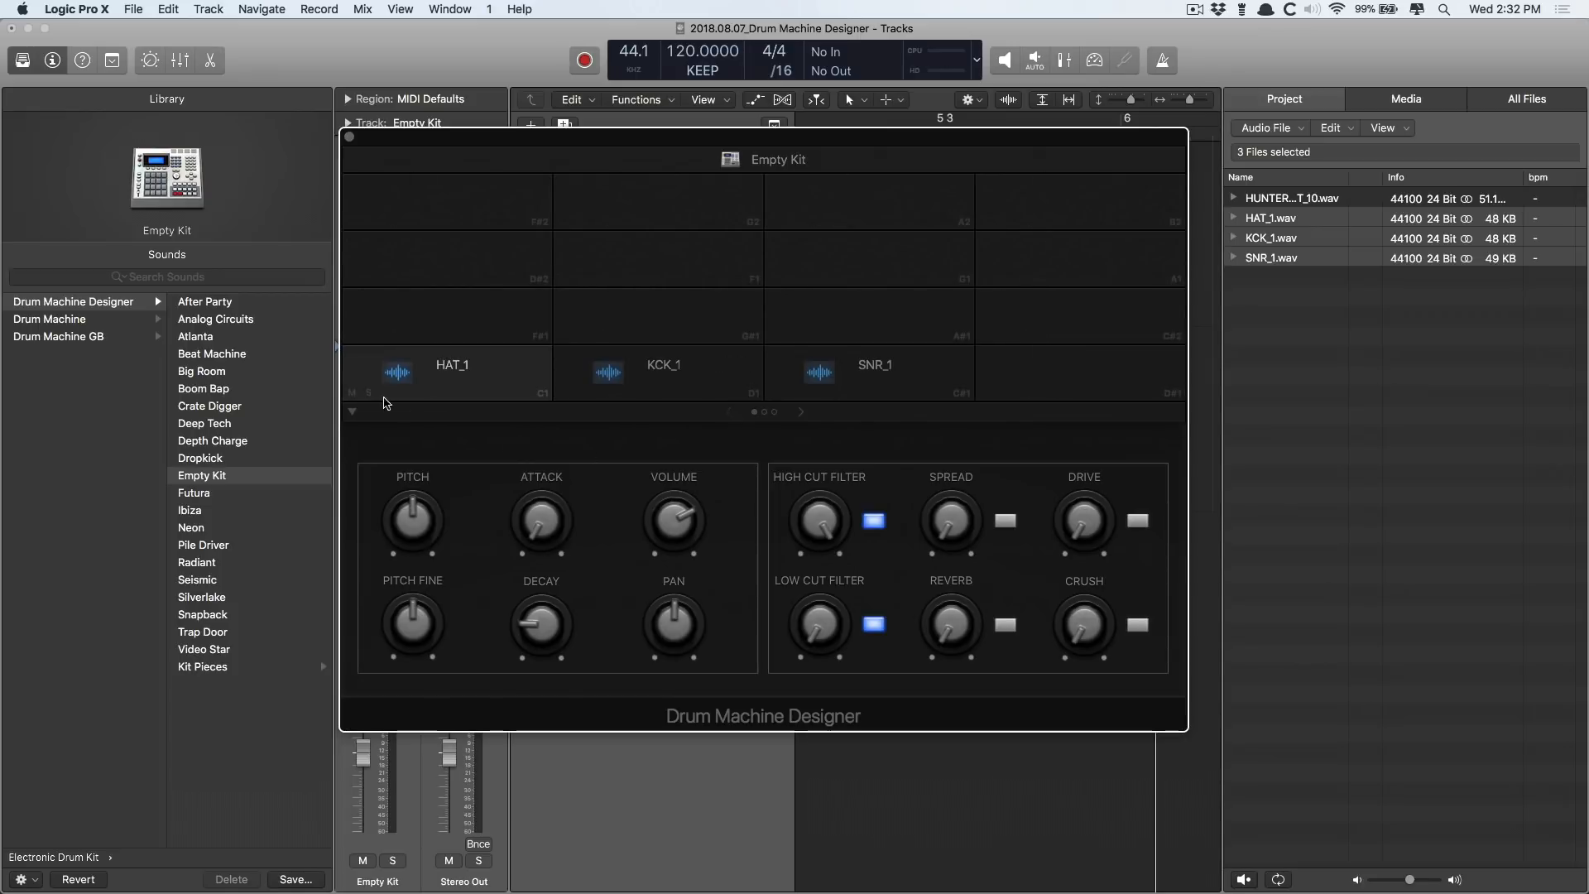
# Audition the loaded pads and adjust their pitch, setting KCK_1 to D 4 and SNR_1 to E 4
pyautogui.click(440, 366)
pyautogui.moveTo(427, 499); pyautogui.dragTo(427, 558)
pyautogui.click(643, 394)
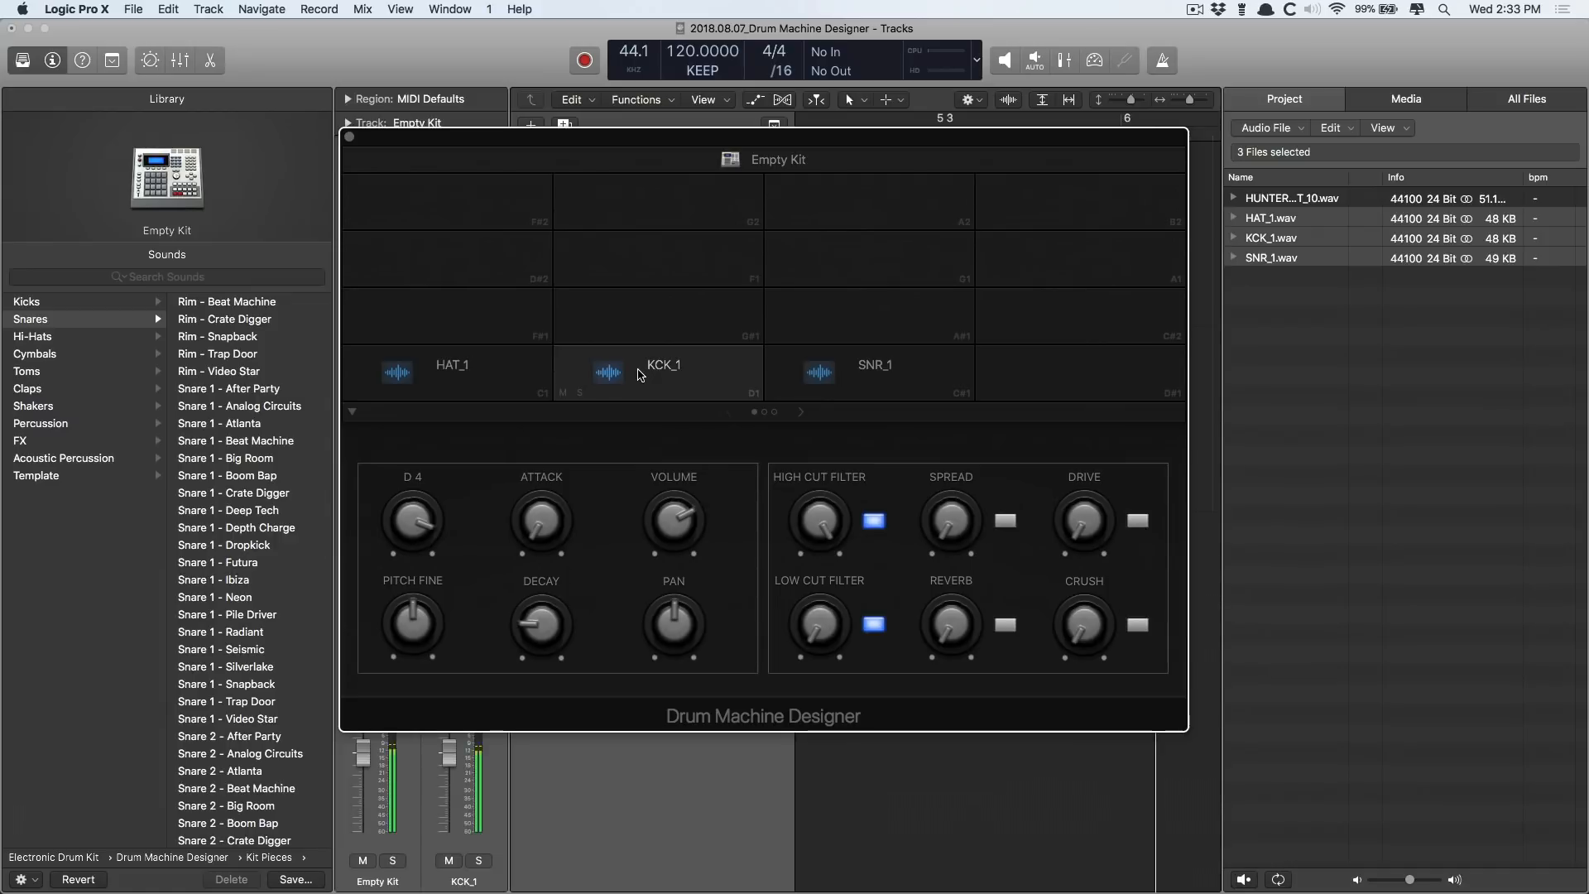
pyautogui.click(841, 368)
pyautogui.moveTo(439, 533); pyautogui.dragTo(398, 439)
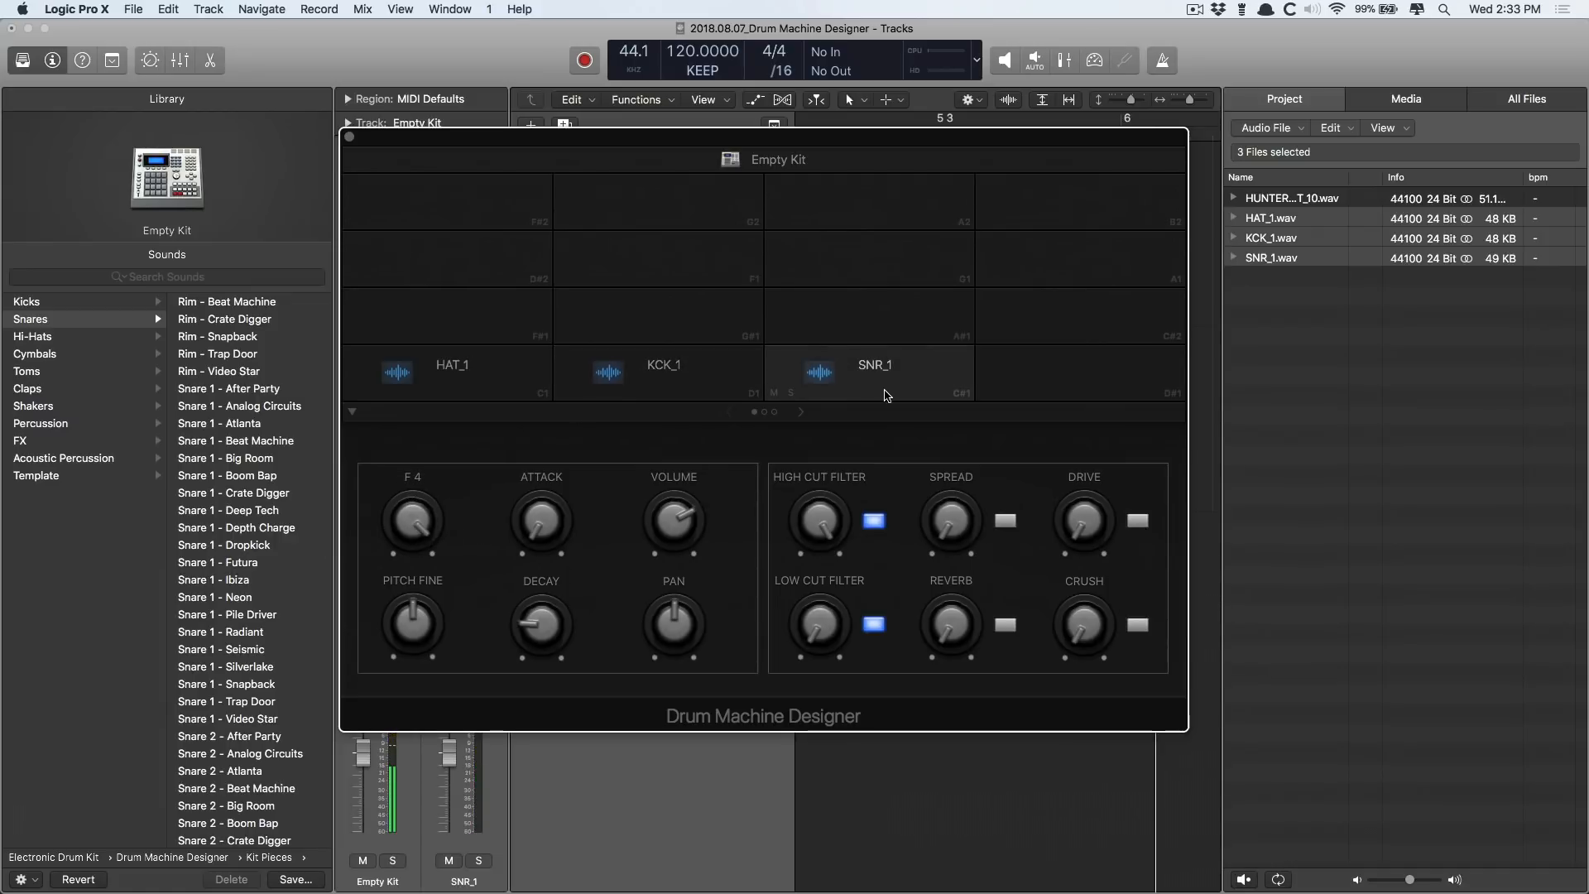
pyautogui.moveTo(397, 526); pyautogui.dragTo(420, 496)
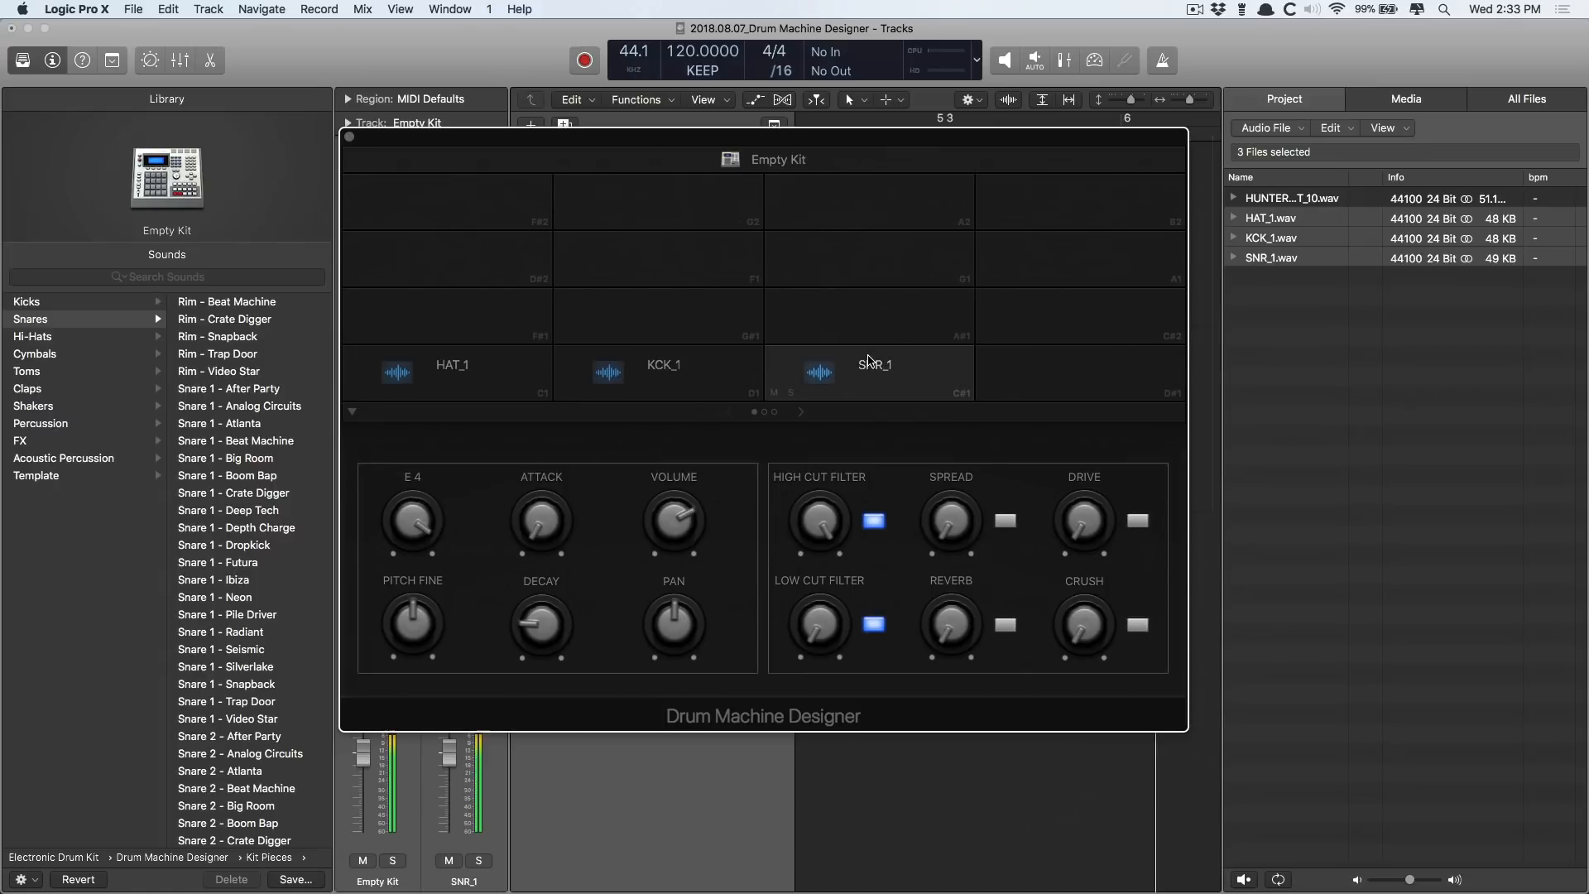
# Close the Drum Machine Designer window and create an empty one-bar MIDI region at bar 2 on the Empty Kit track with the Pencil tool
pyautogui.press('super+w')
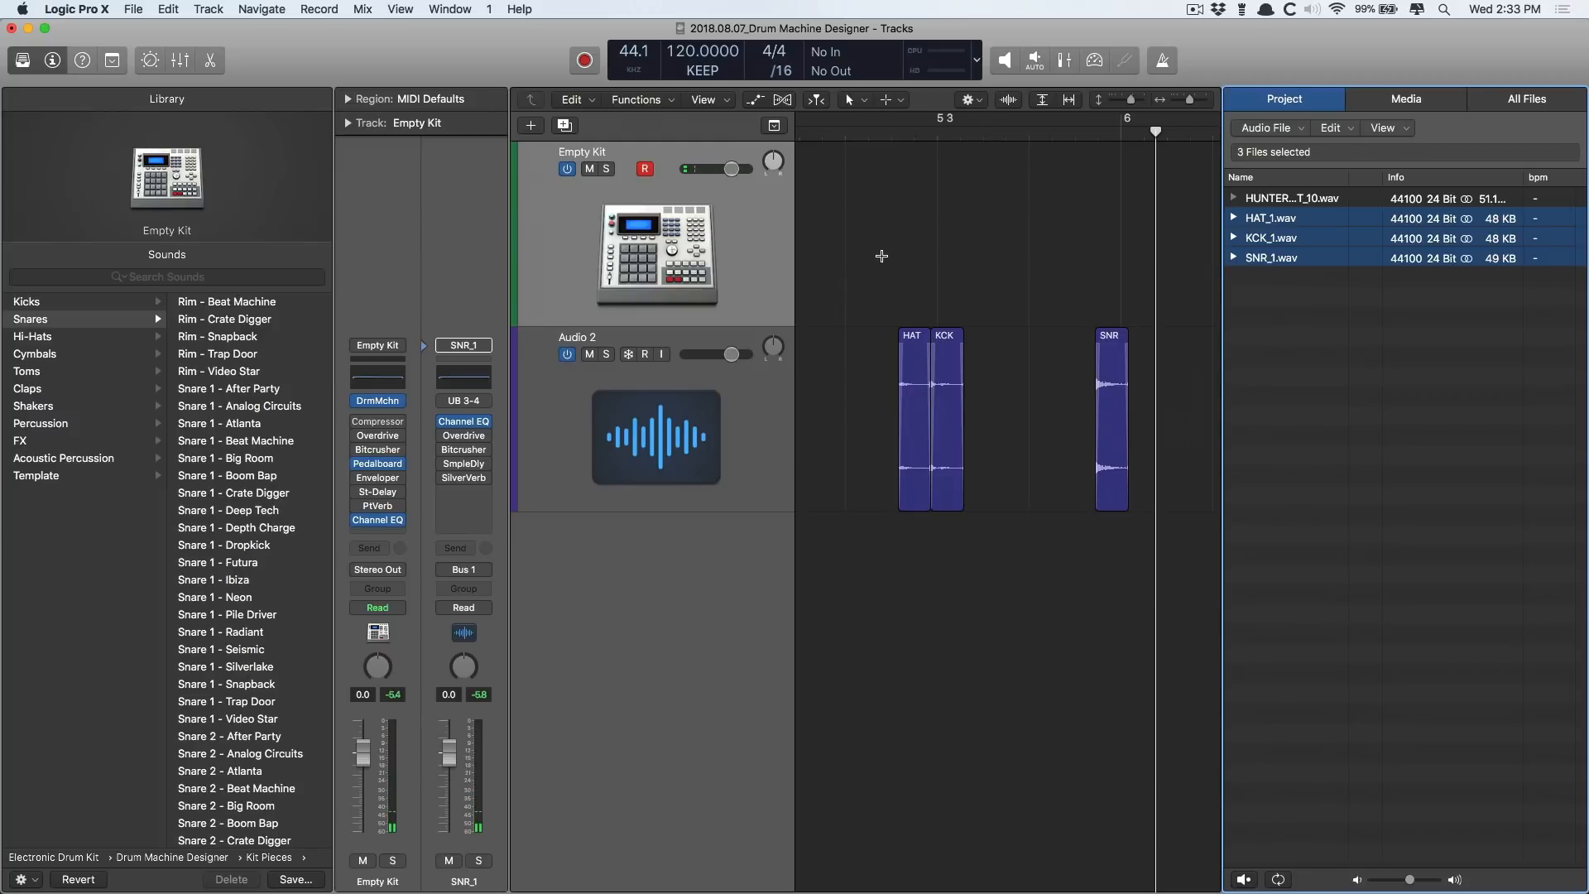
pyautogui.click(898, 170)
pyautogui.press('t')
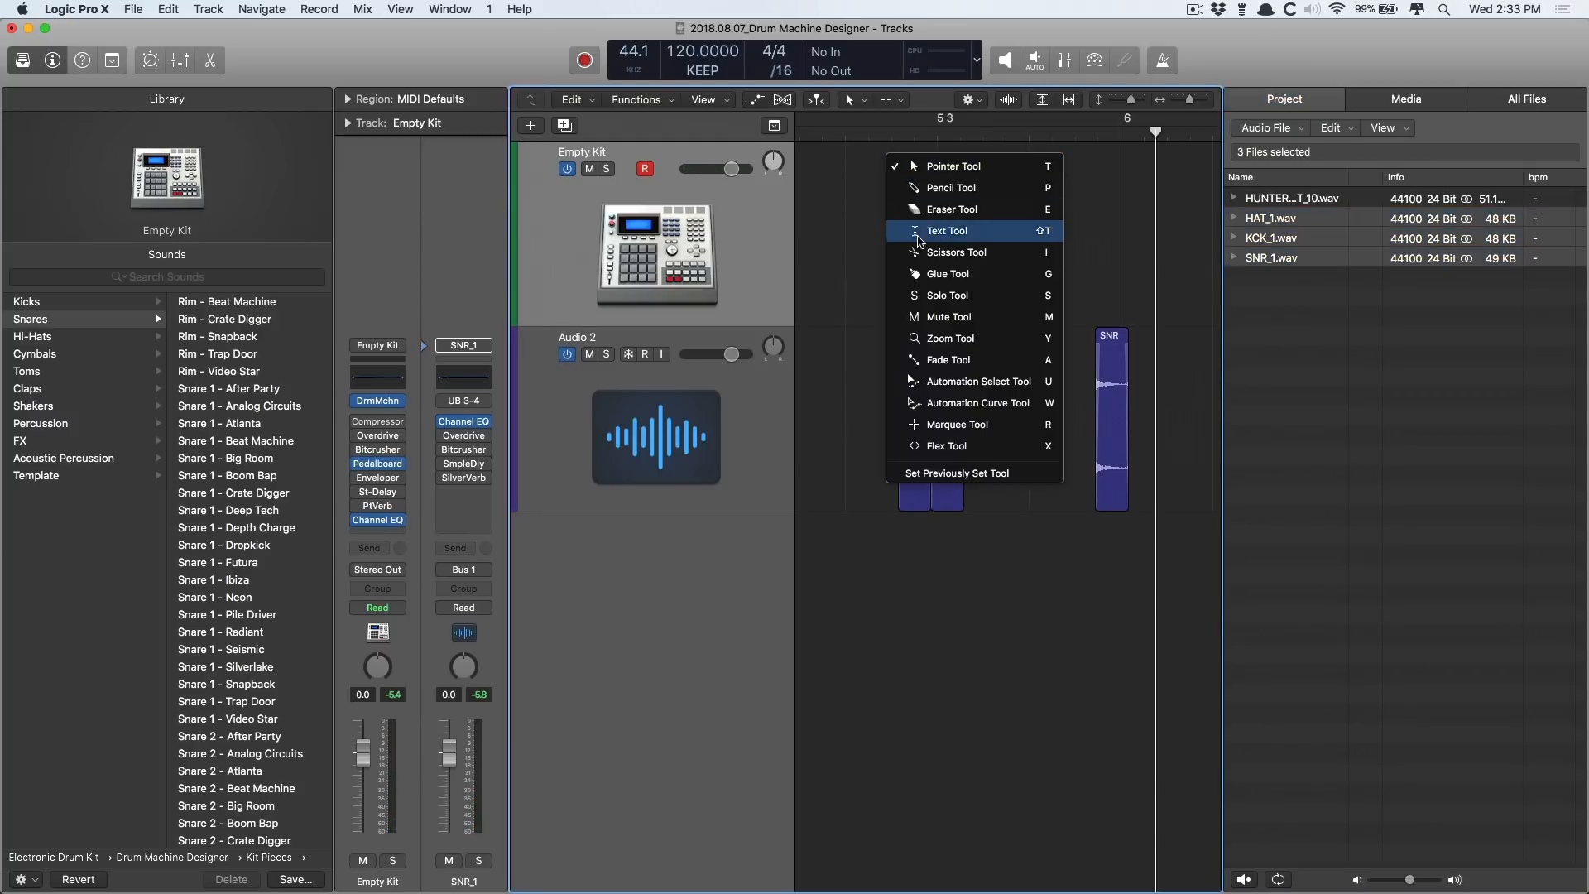
pyautogui.click(914, 188)
pyautogui.press('super+Left')
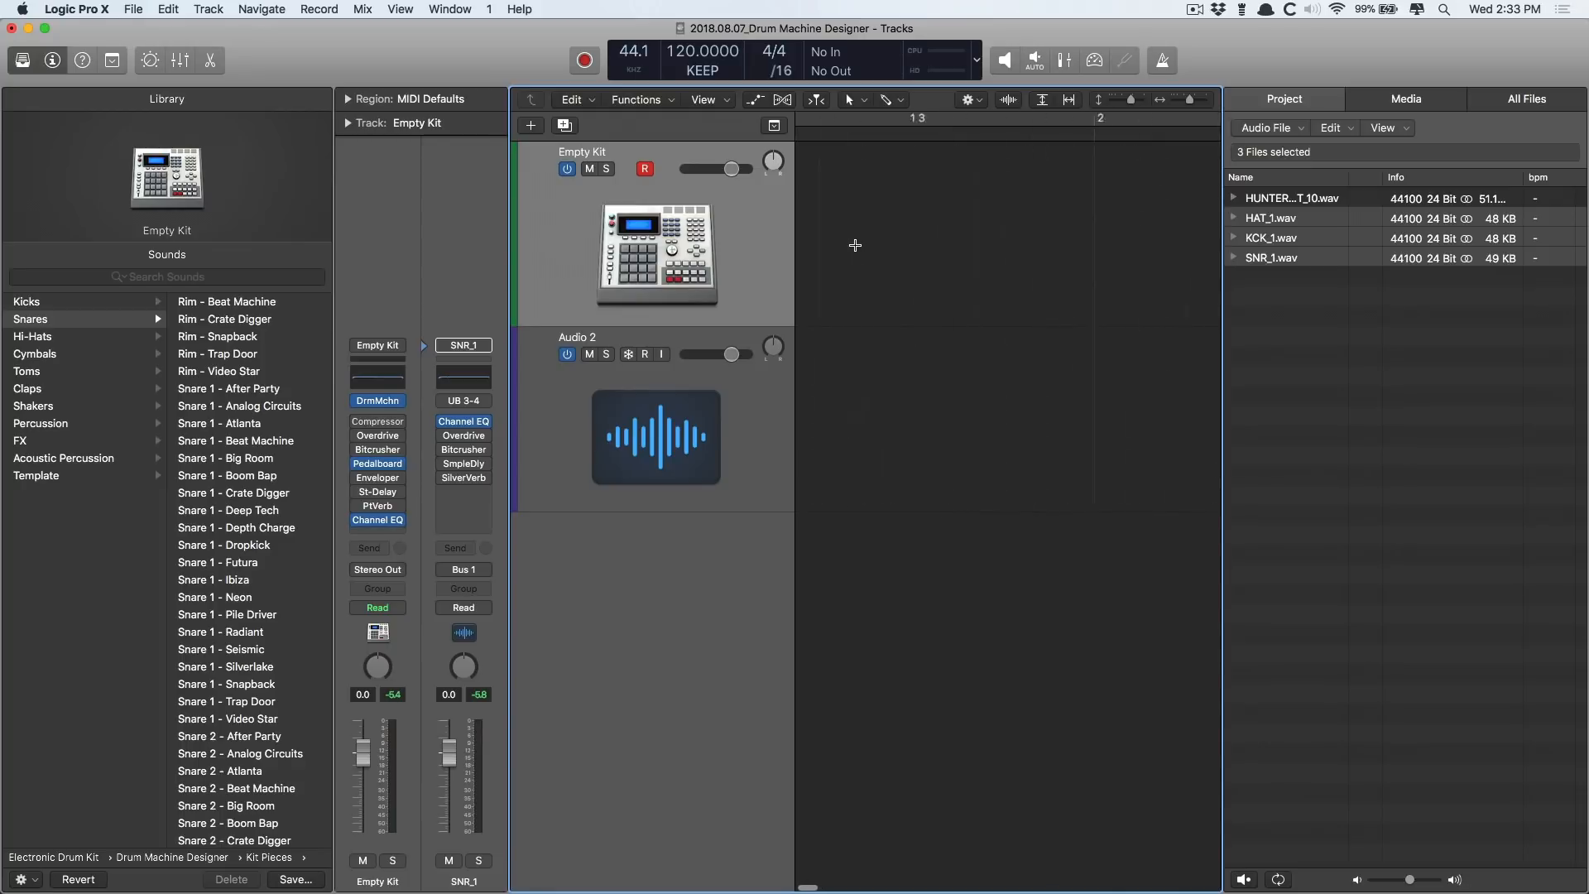
pyautogui.press('super+Down')
pyautogui.click(872, 254)
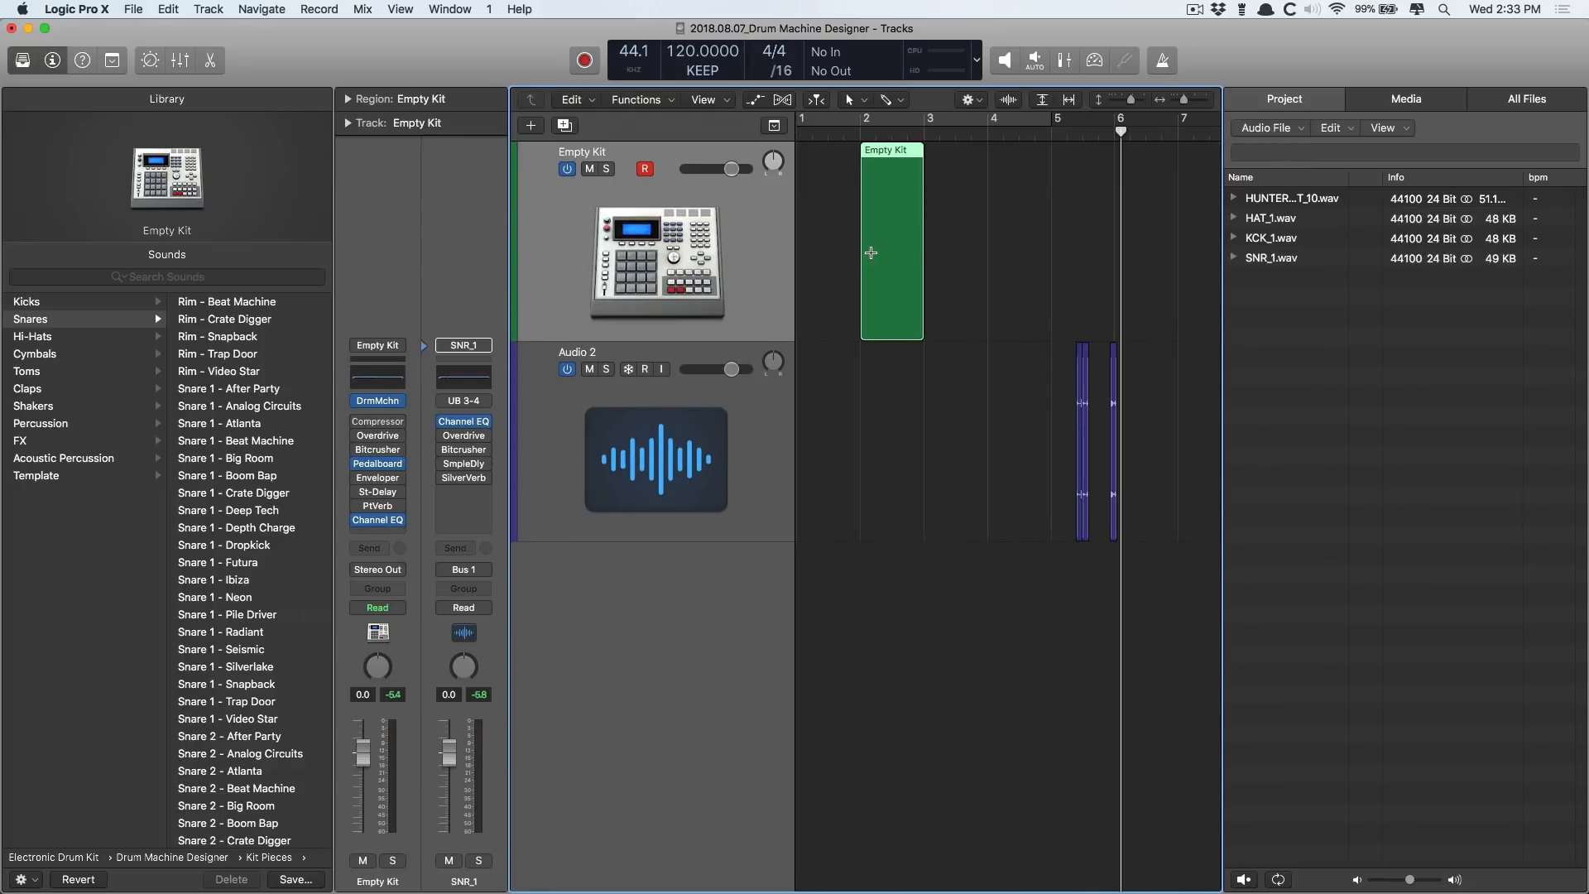
# Open the Empty Kit region in an enlarged Piano Roll showing the HAT_1, SNR_1 and KCK_1 rows, and hide the Project Browser
pyautogui.press('p')
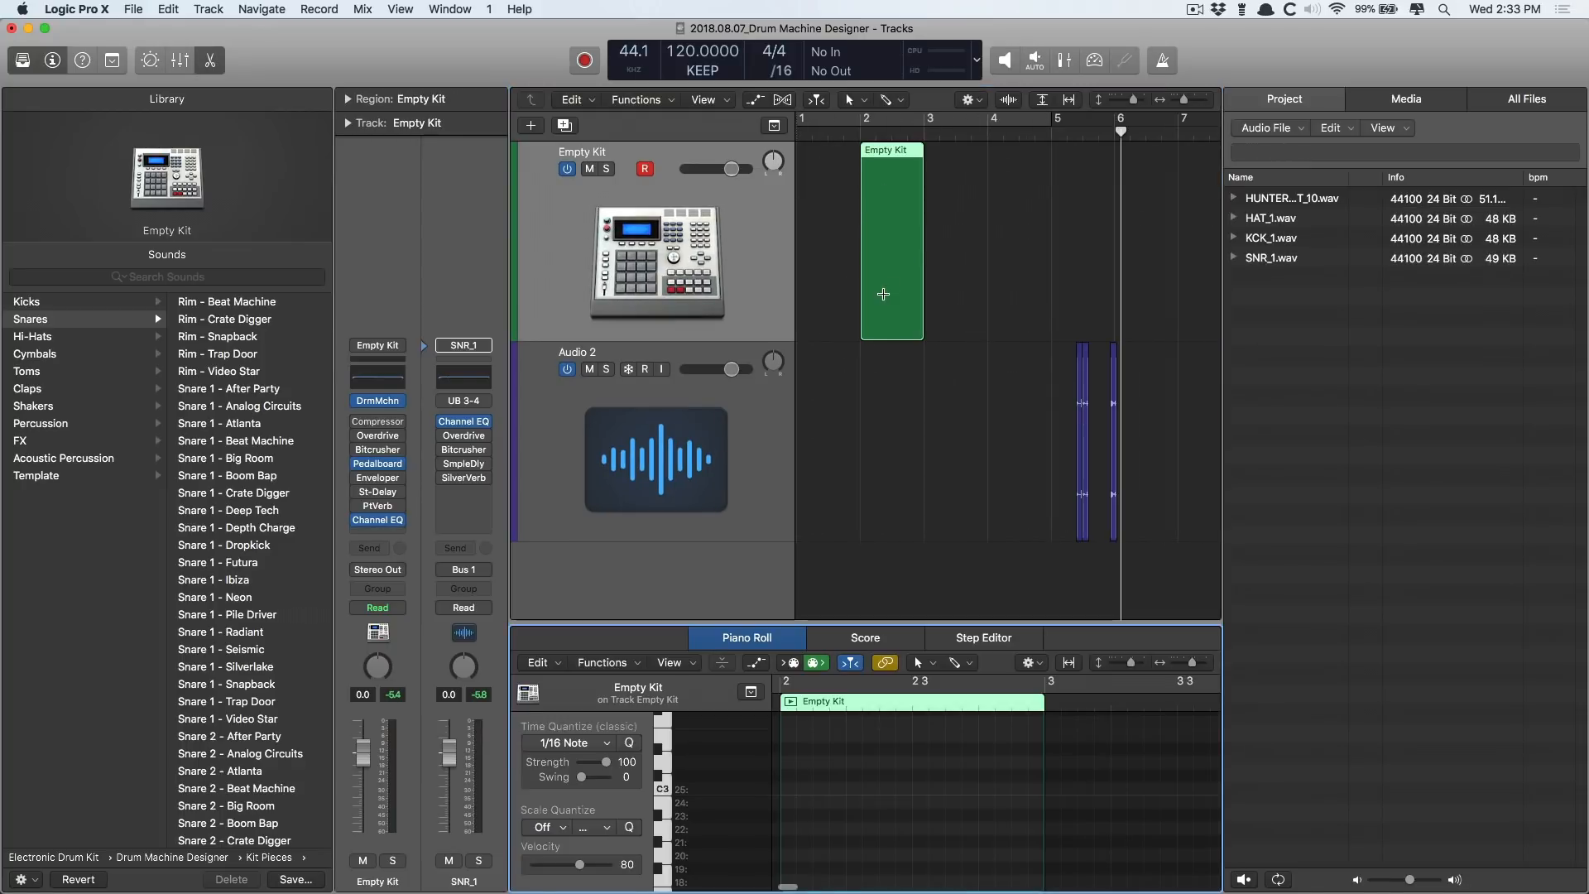
pyautogui.moveTo(897, 621); pyautogui.dragTo(897, 166)
pyautogui.hscroll(3, 886, 638)
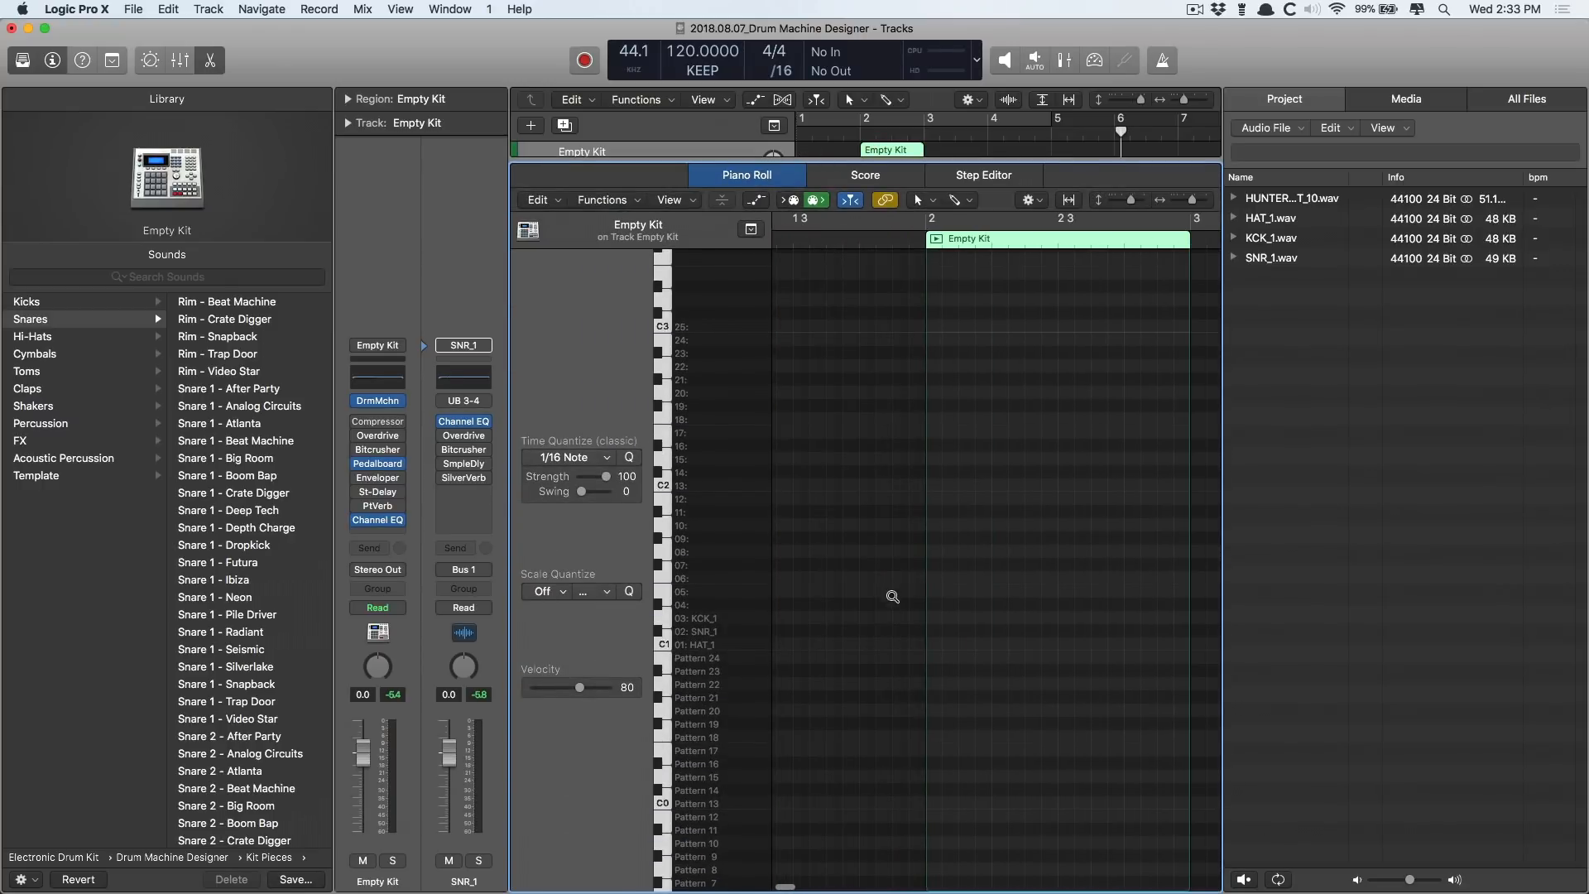
pyautogui.moveTo(894, 575); pyautogui.dragTo(1181, 823)
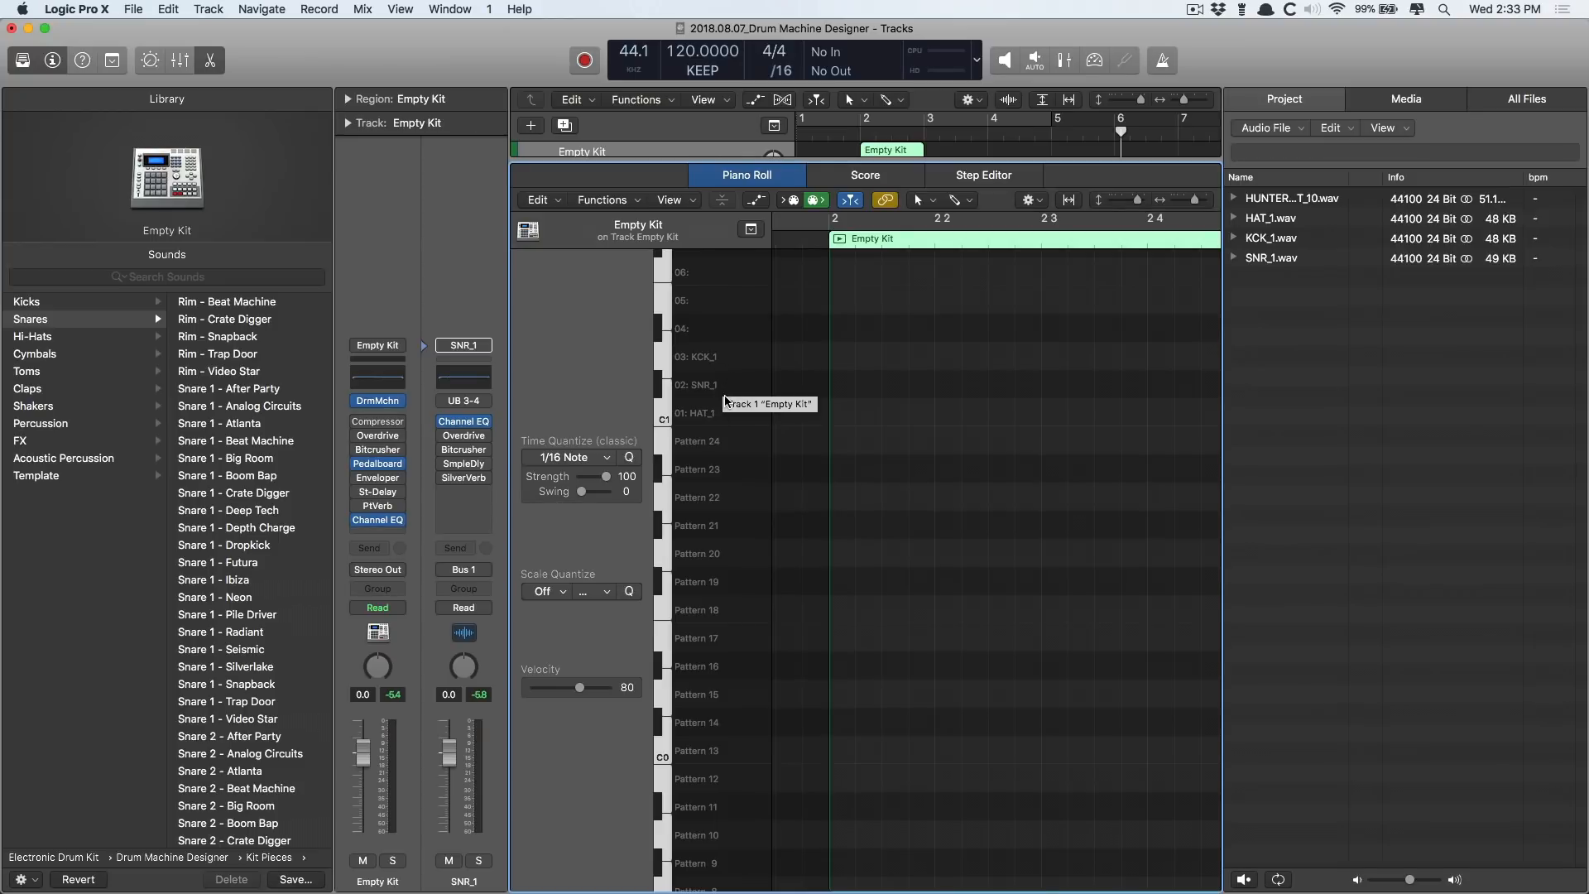
pyautogui.press('f')
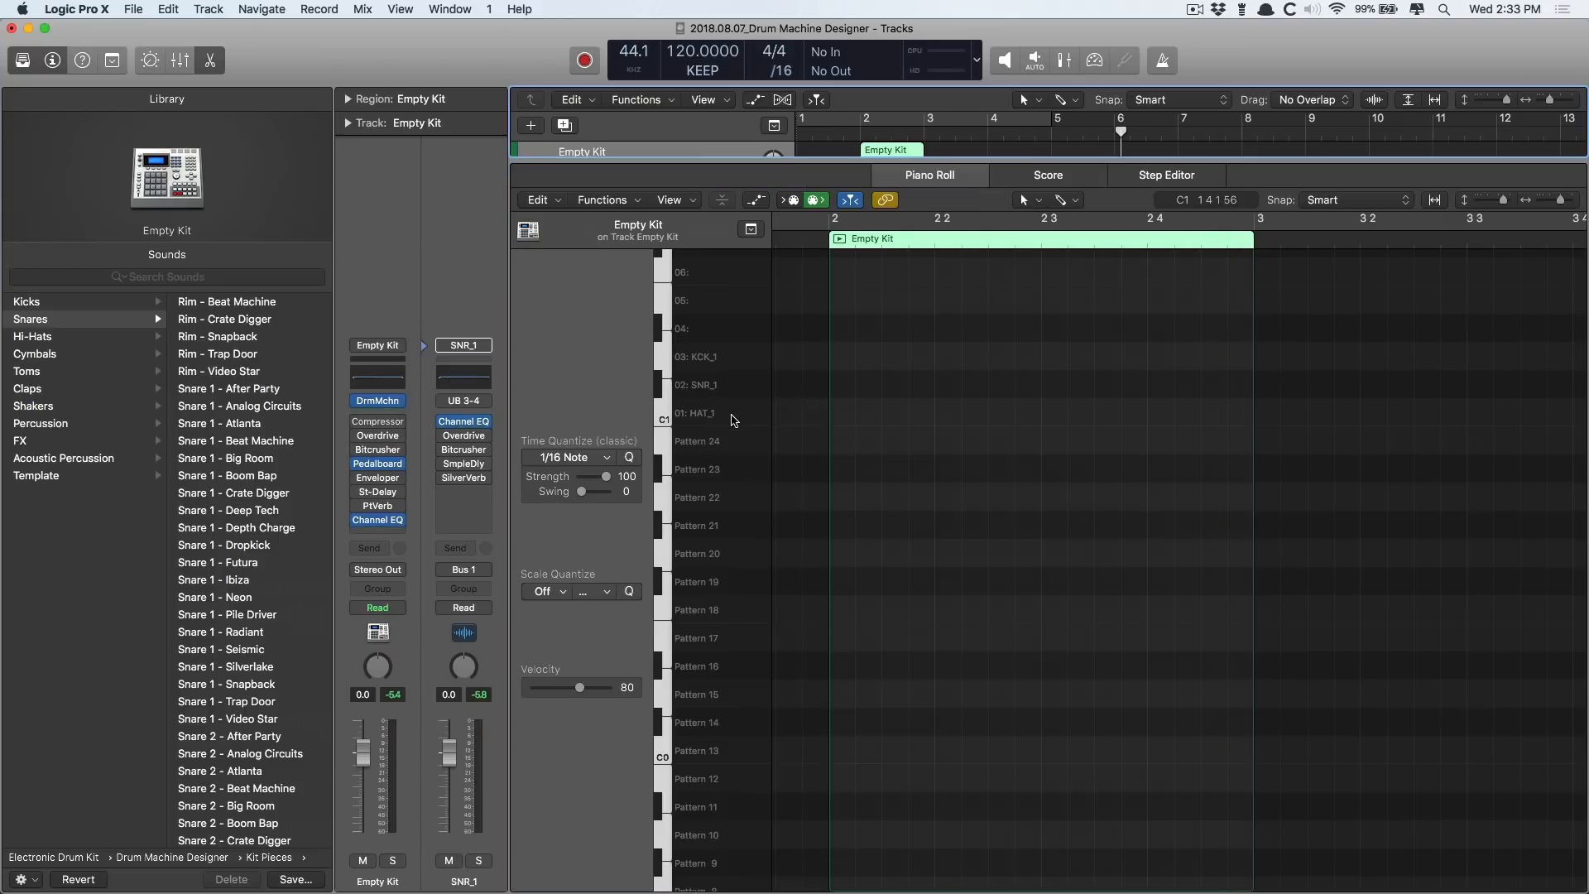
pyautogui.scroll(3, 935, 408)
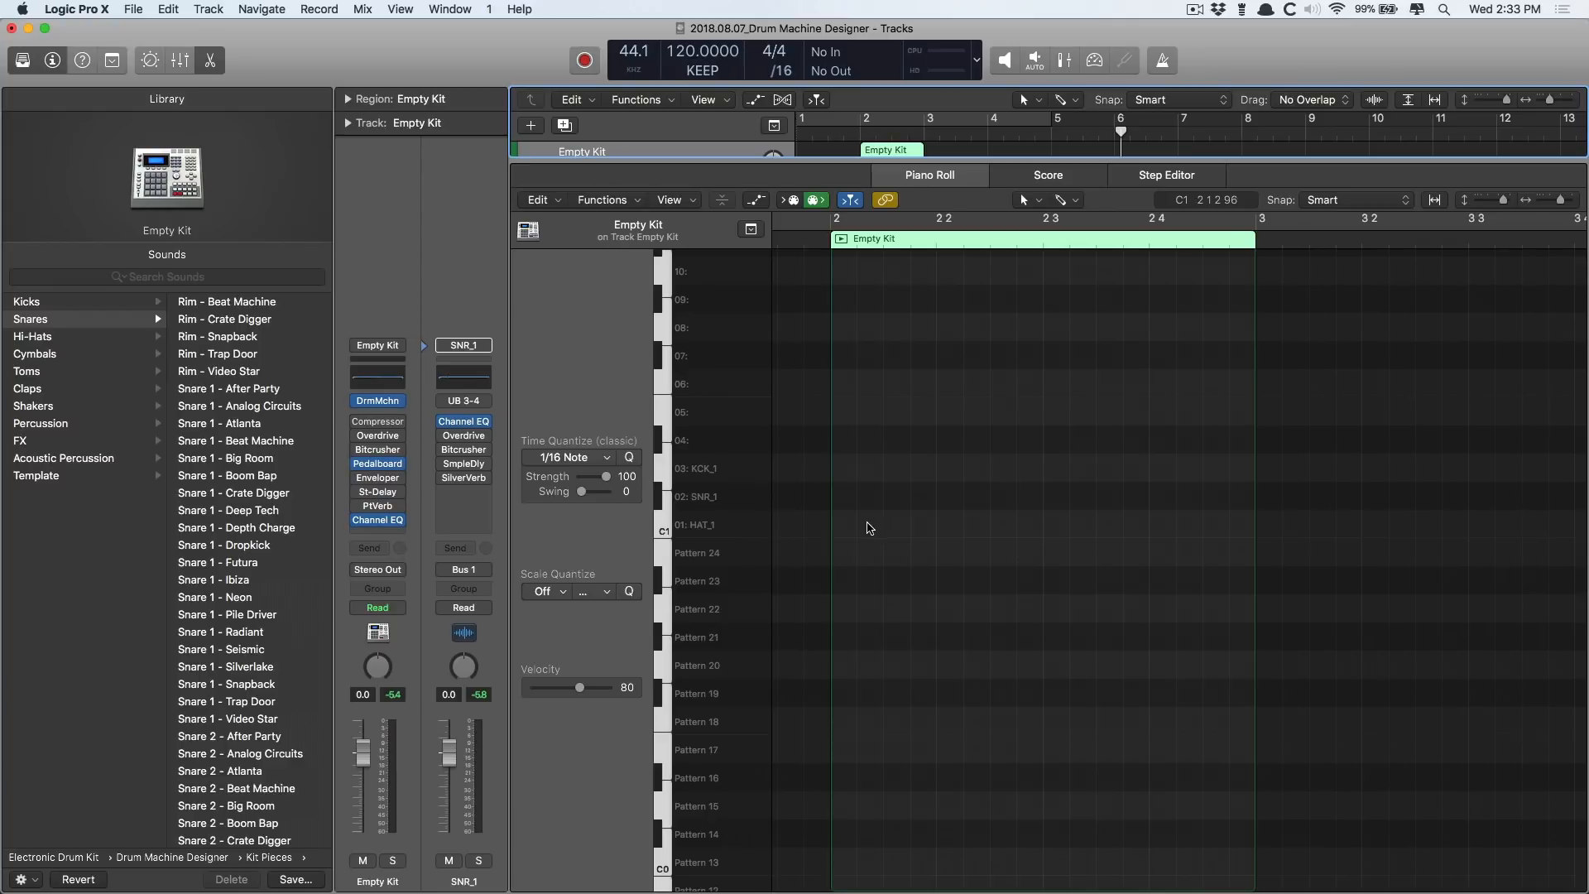
# Paint continuous sixteenth notes on the HAT_1 row across the whole bar with the Brush tool
pyautogui.press('t')
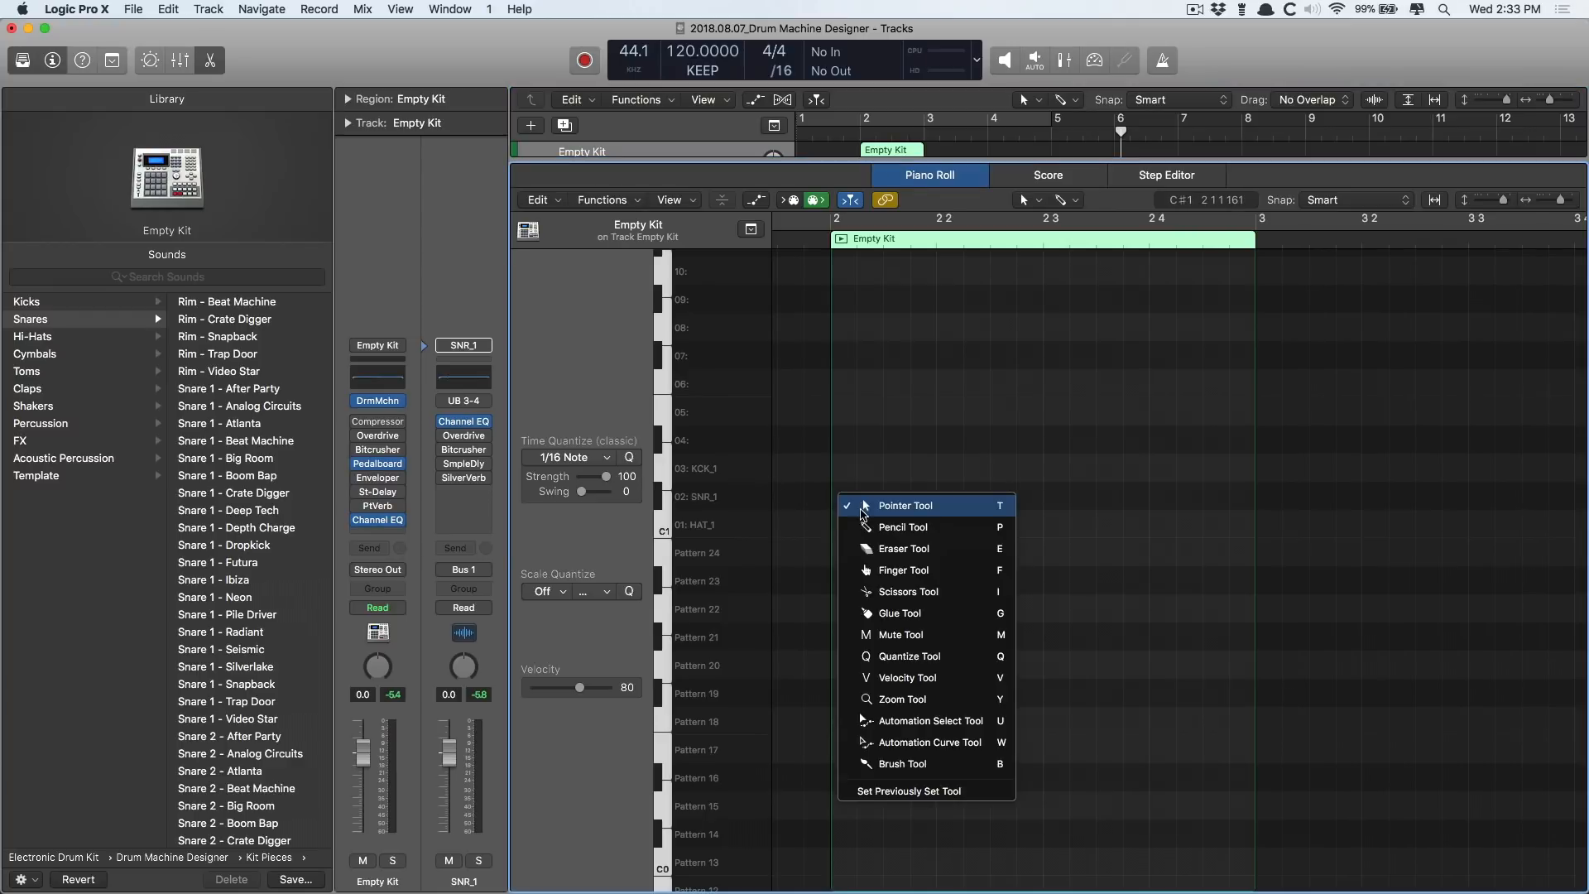
pyautogui.click(902, 762)
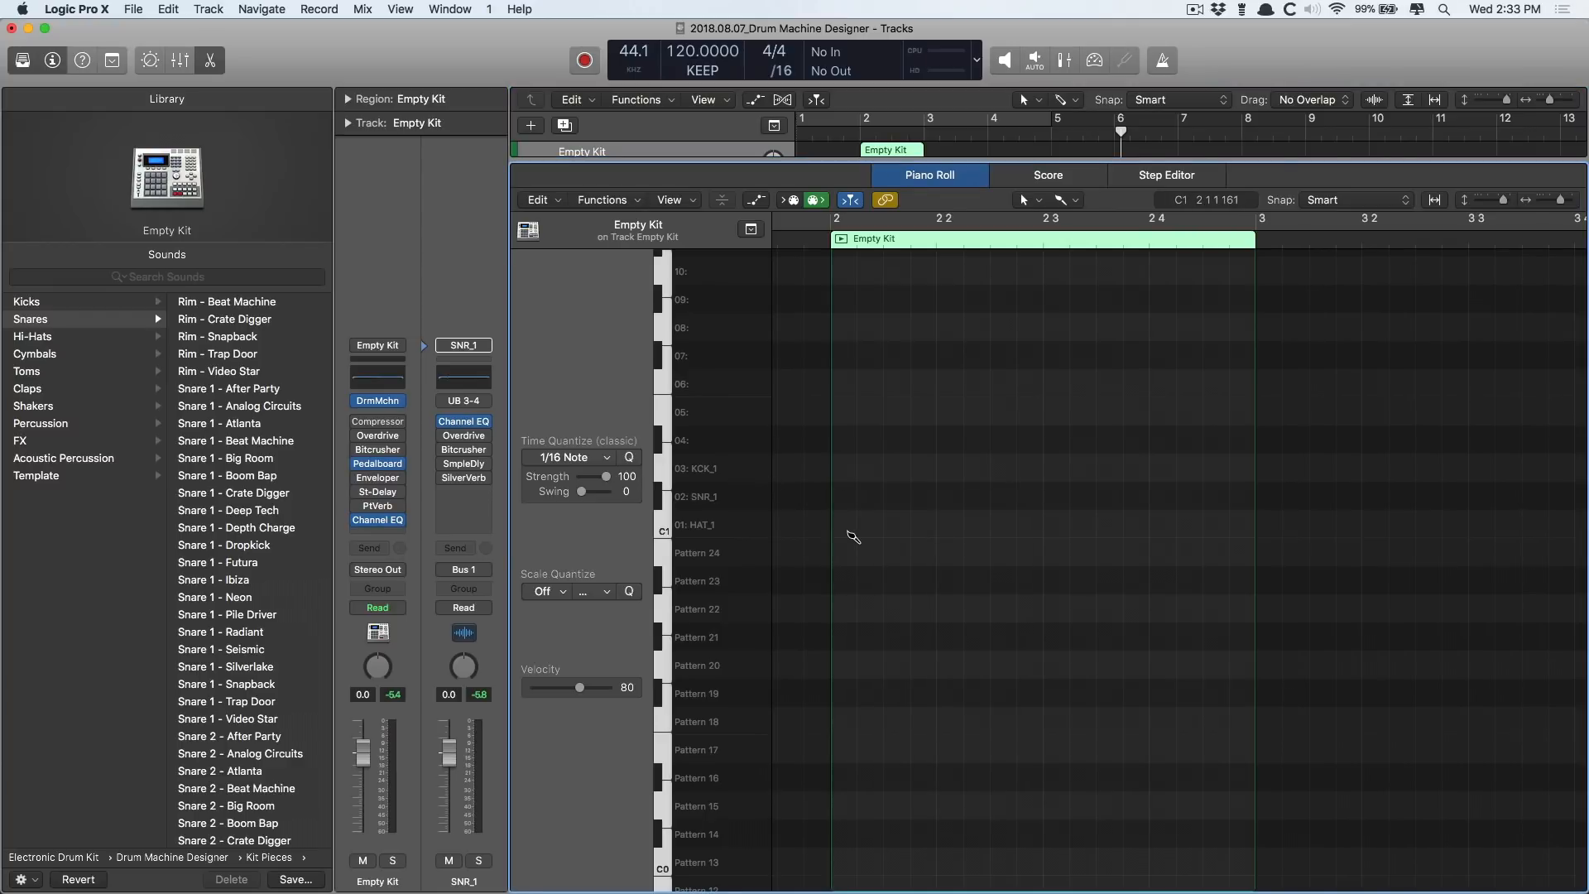
pyautogui.moveTo(849, 535); pyautogui.dragTo(1248, 538)
pyautogui.hscroll(2, 1248, 539)
pyautogui.hscroll(-5, 836, 319)
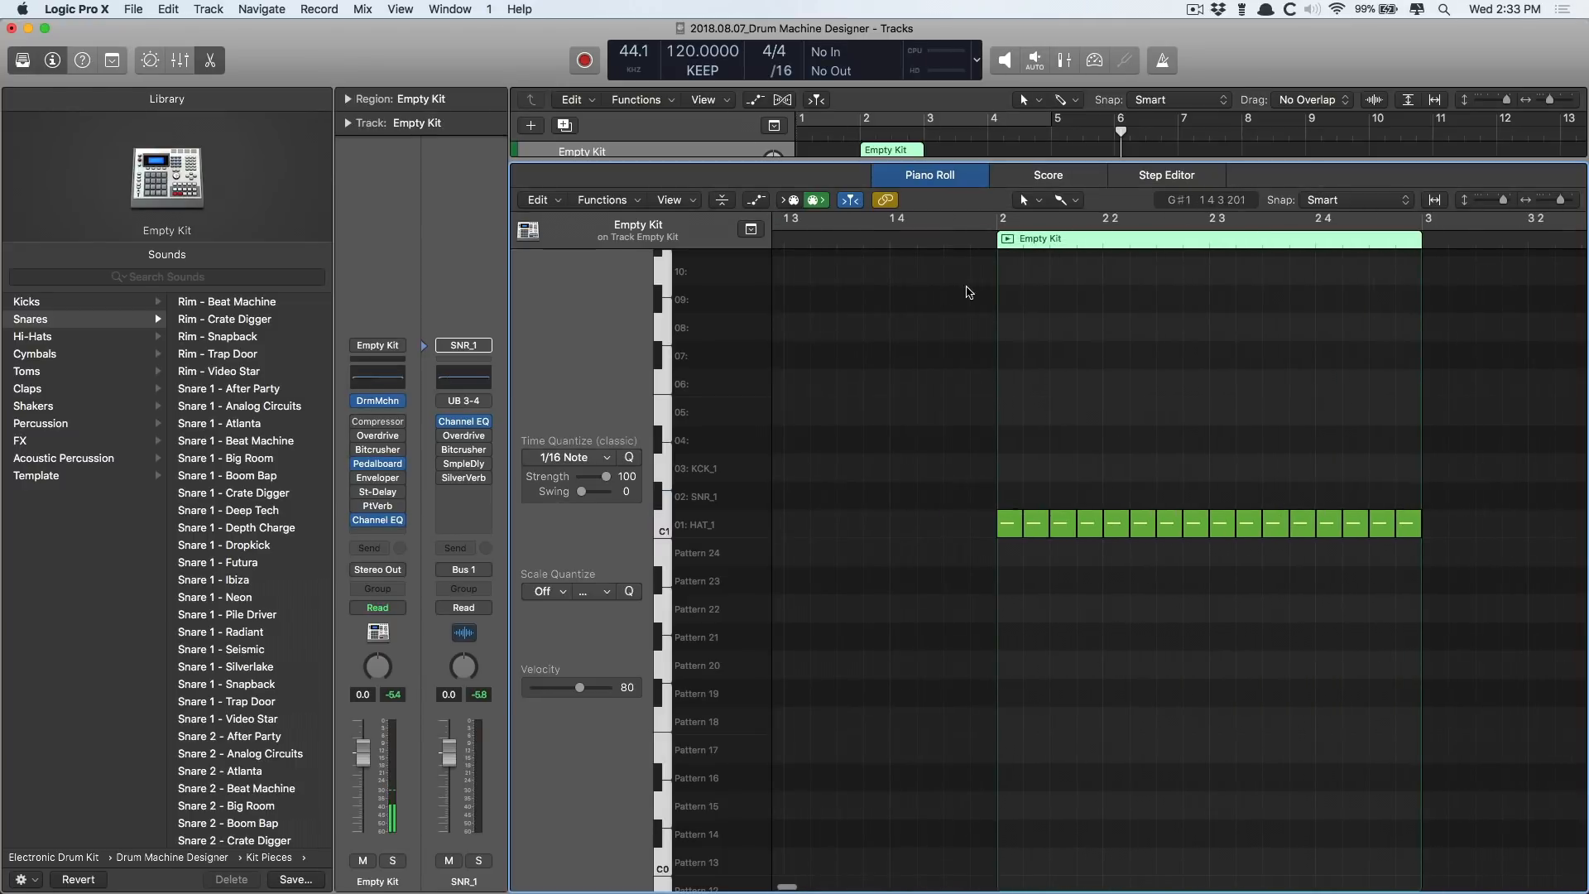
# Program KCK_1 notes on beats 1 and 3 and halfway through beat 2, auditioning the pattern, and close the Piano Roll
pyautogui.click(1005, 466)
pyautogui.click(970, 226)
pyautogui.press('space')
pyautogui.click(1221, 468)
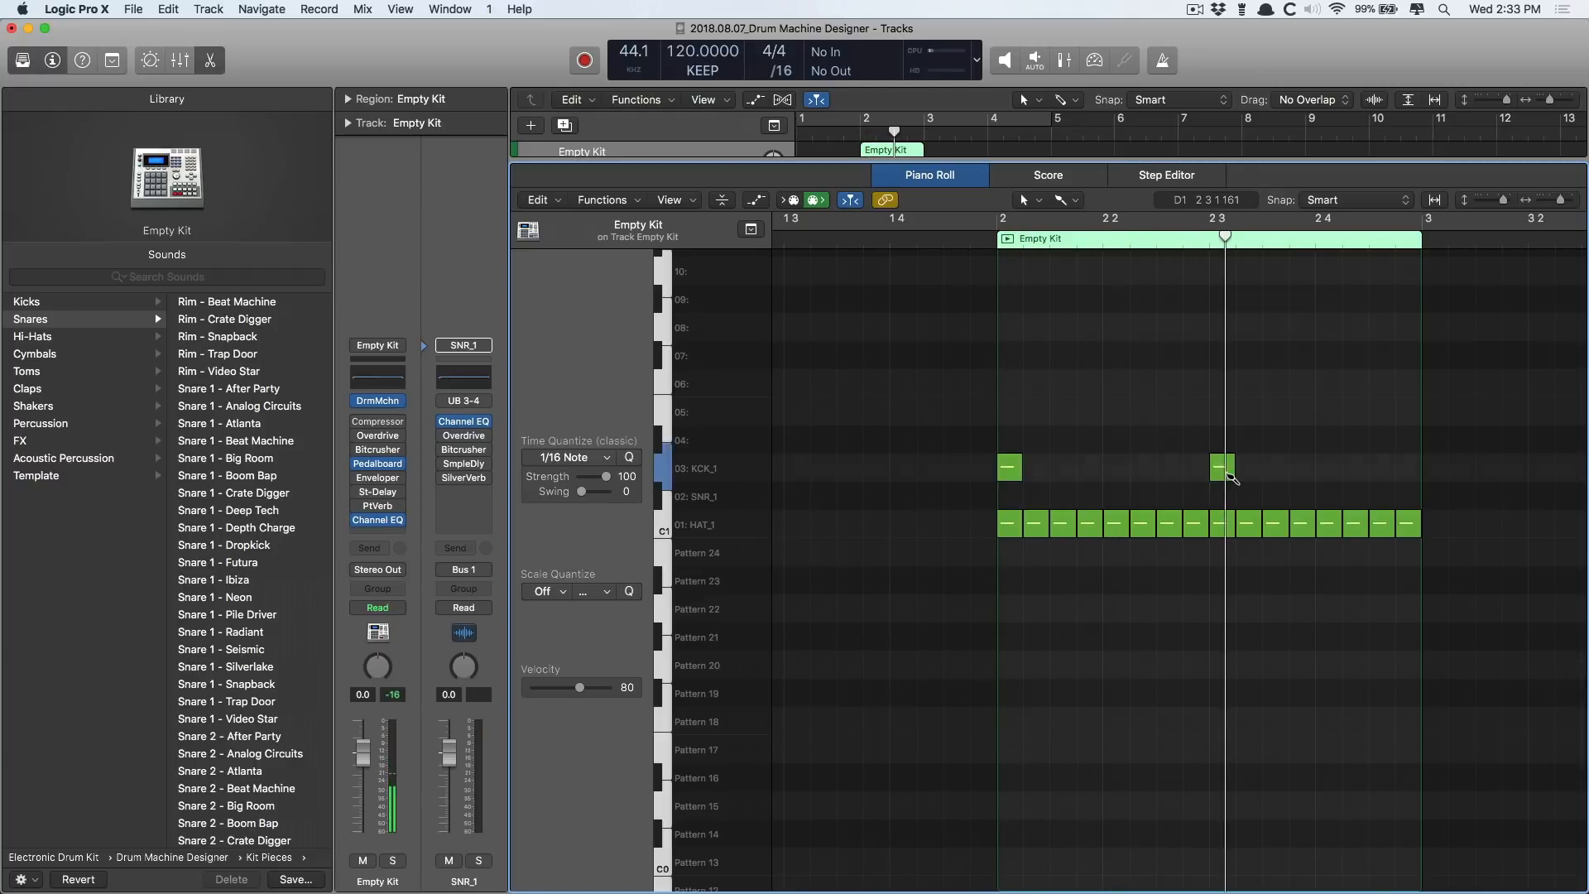
pyautogui.click(1272, 480)
pyautogui.press('space')
pyautogui.hscroll(5, 1273, 480)
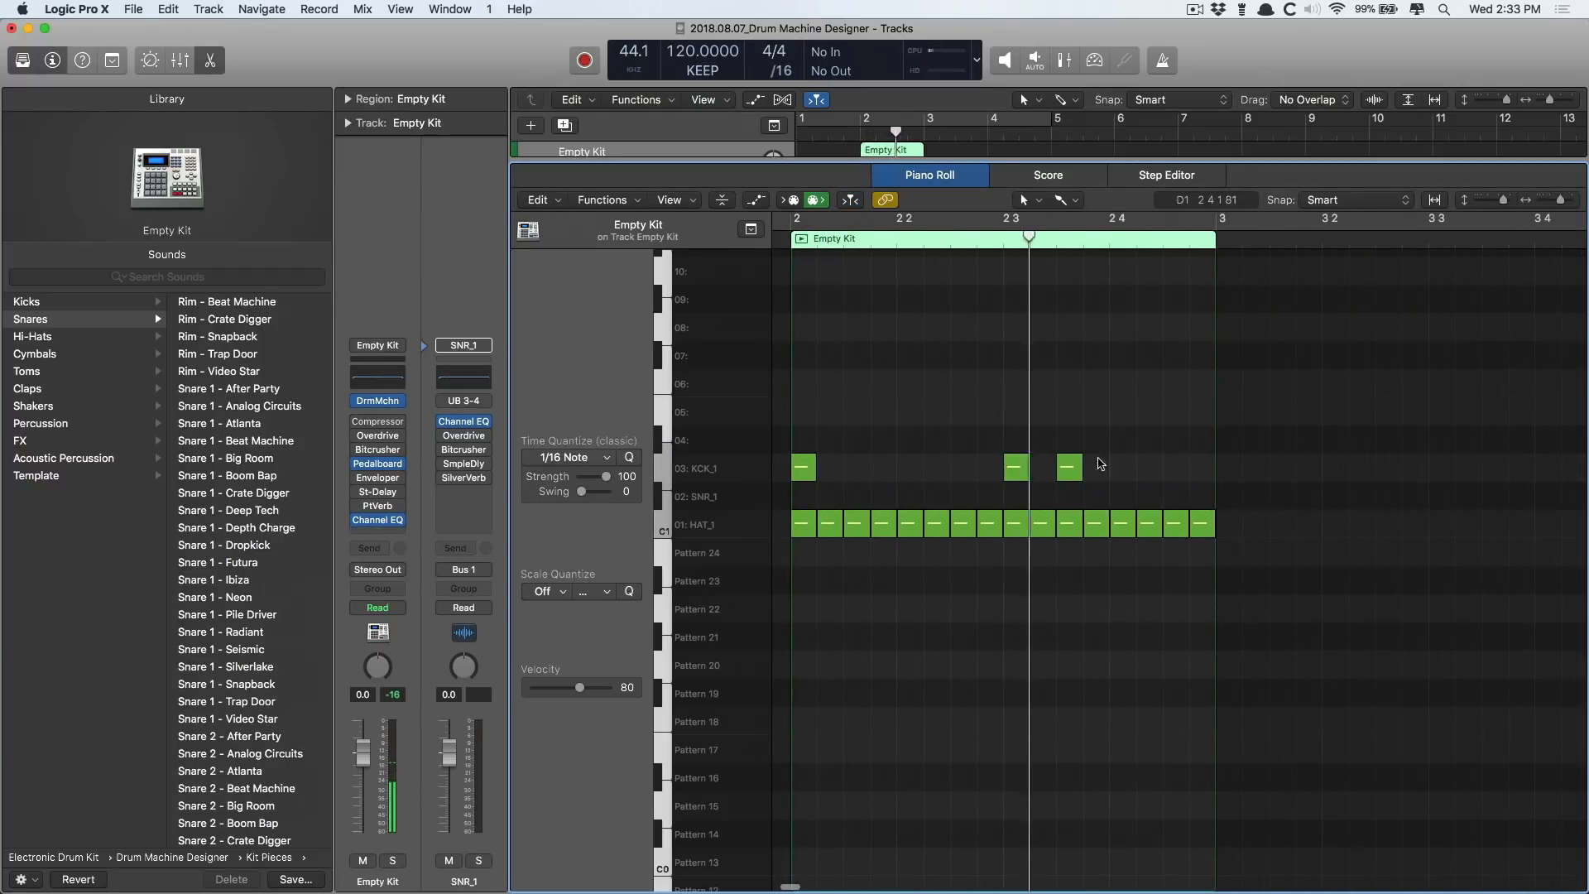
pyautogui.moveTo(1067, 479); pyautogui.dragTo(964, 475)
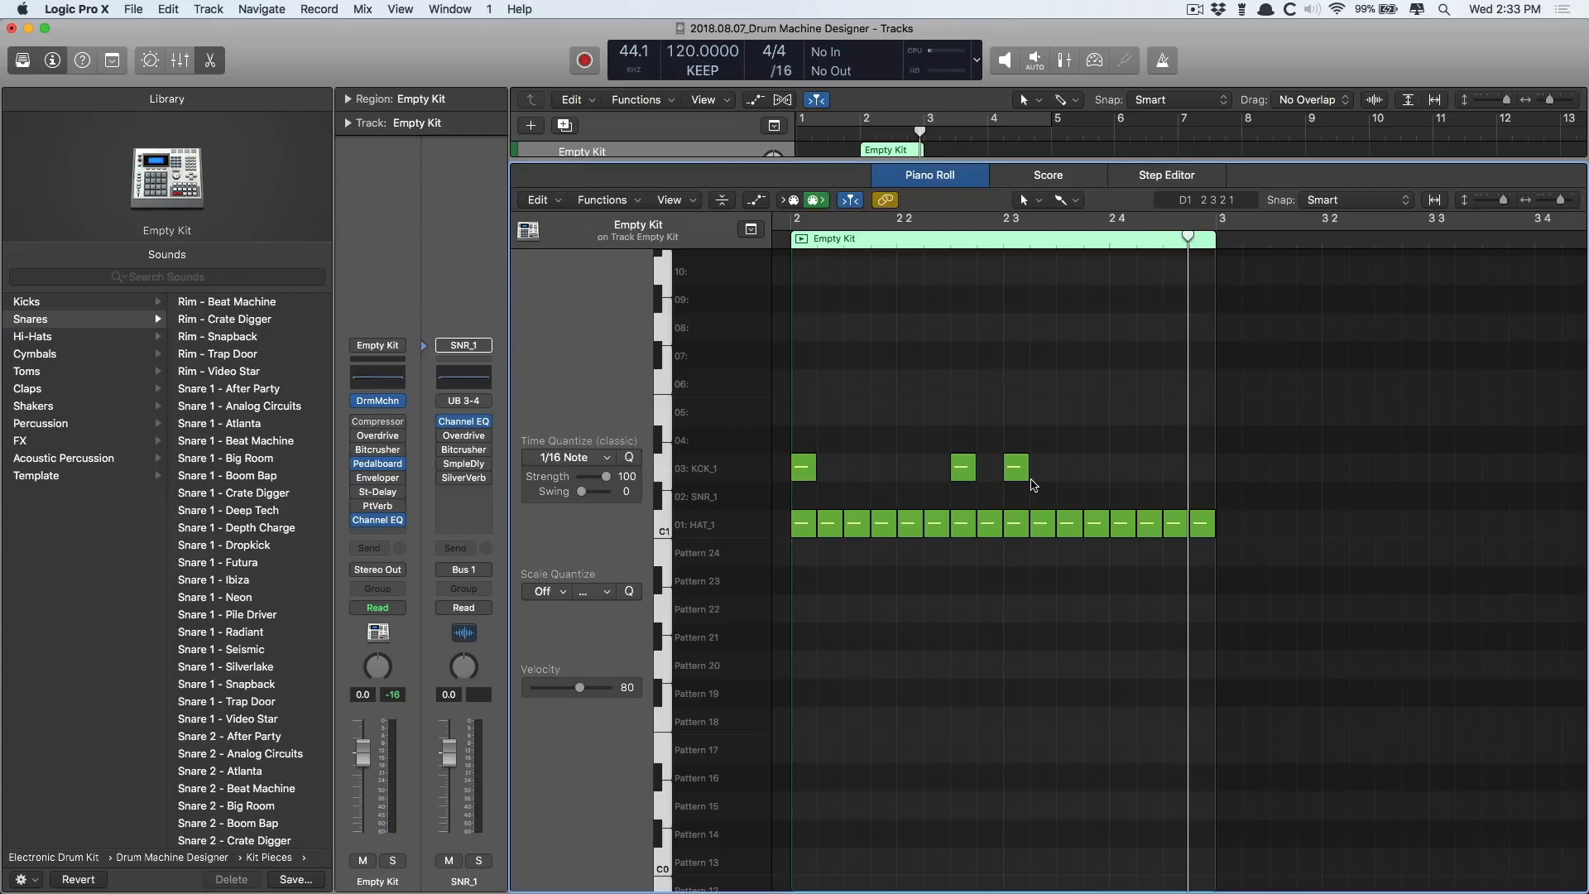
pyautogui.press('e')
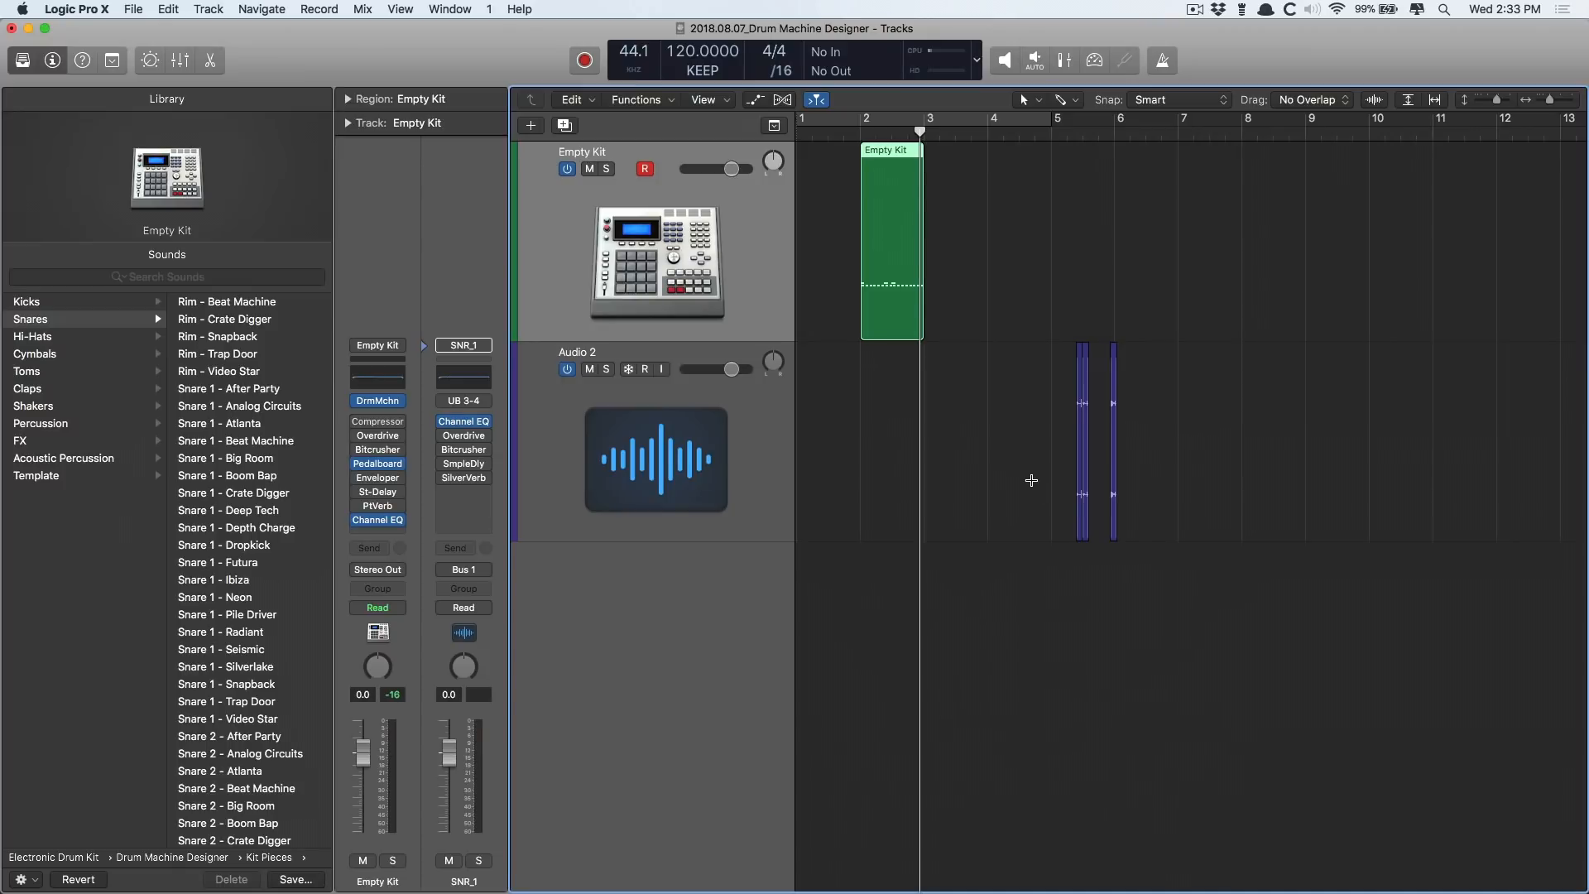